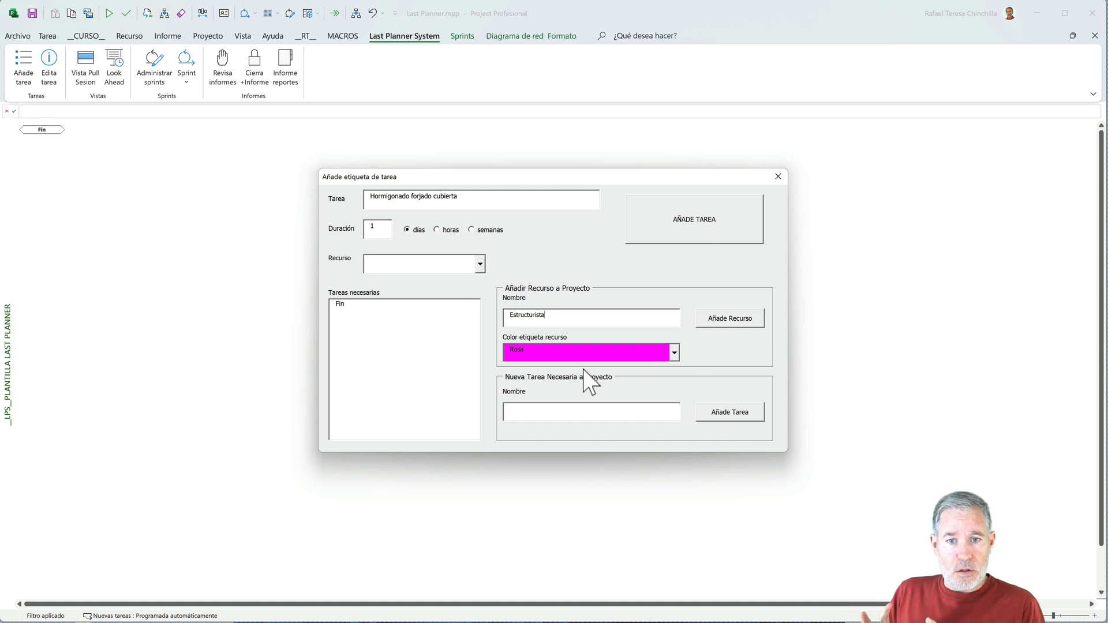
- Add the resource Estructurista with the Rosa label colour, and create the necessary task "Ferrallado forjado cubierta"
{"action": "left_click", "coordinate": [725, 328]}
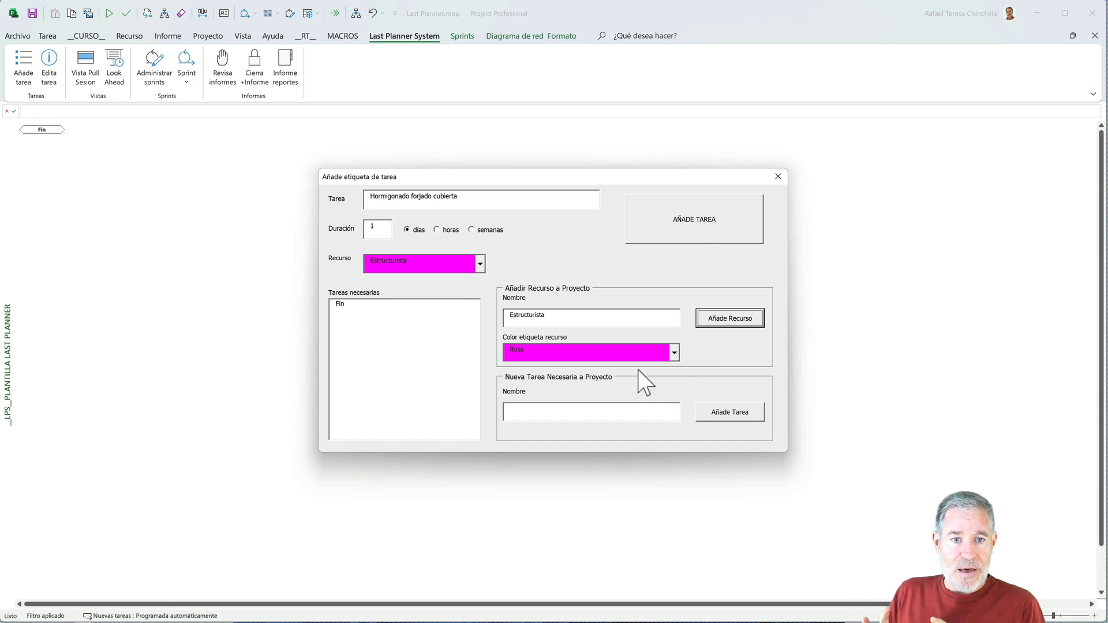
{"action": "left_click", "coordinate": [579, 412]}
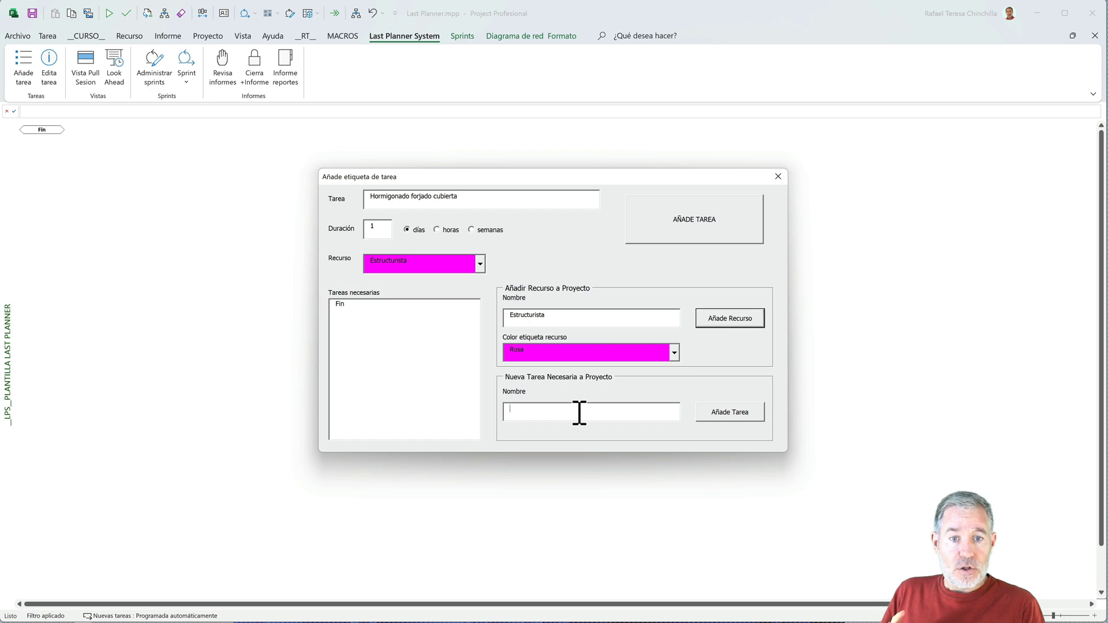
{"action": "type", "text": "Ferrallado forjado cubierta"}
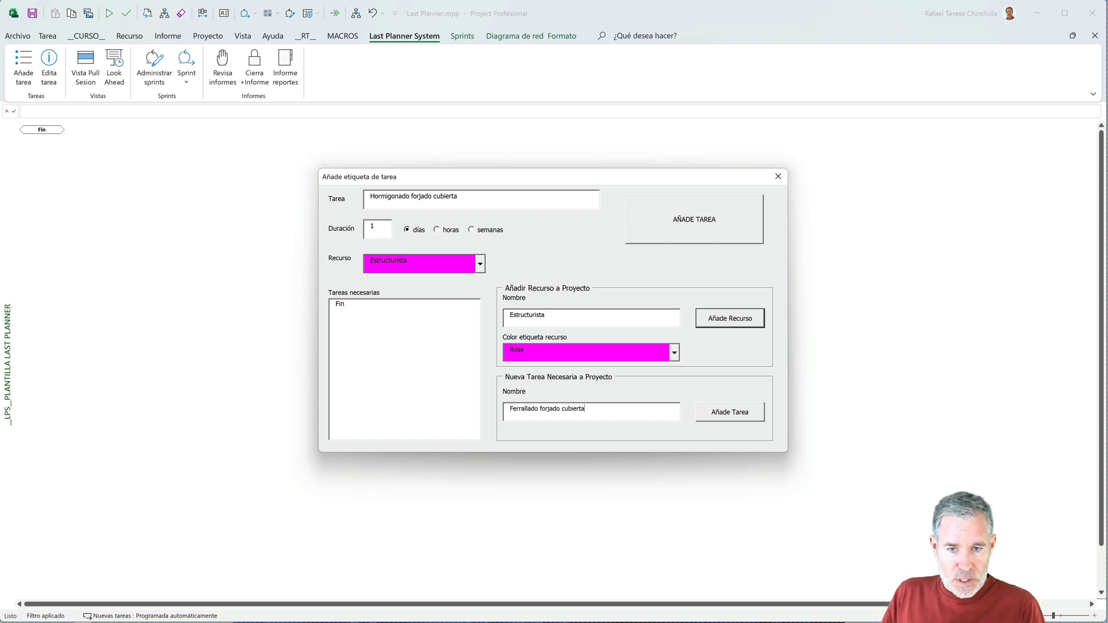
{"action": "left_click", "coordinate": [727, 414]}
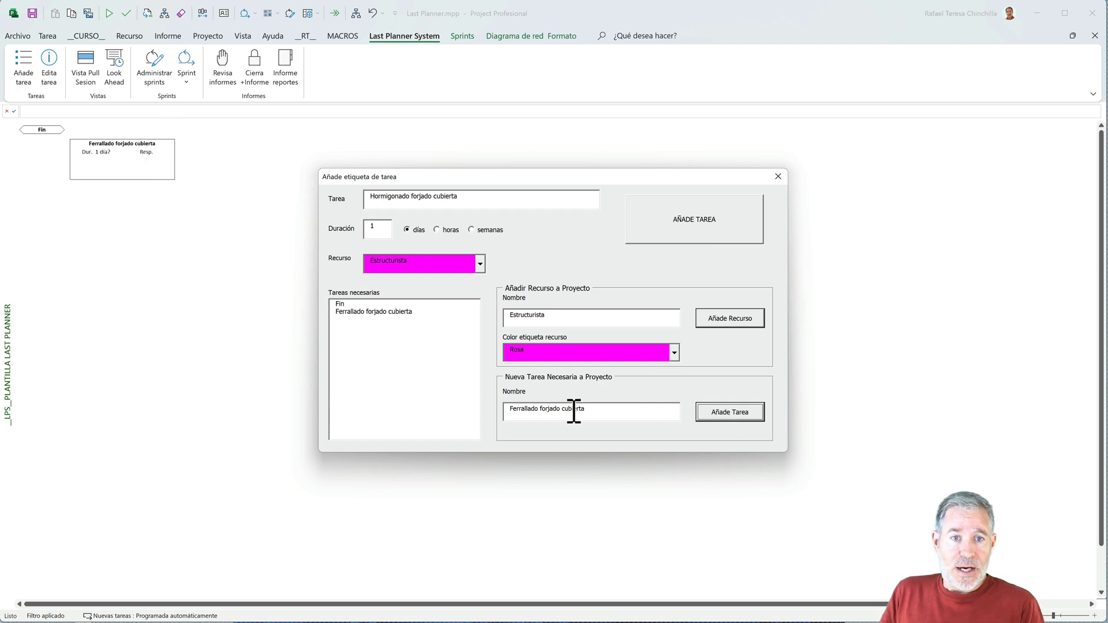
- Create another necessary task named "Encofrado forjado cubierta" in the project
{"action": "left_click_drag", "start_coordinate": [529, 410], "coordinate": [501, 410]}
{"action": "type", "text": "Encofrad"}
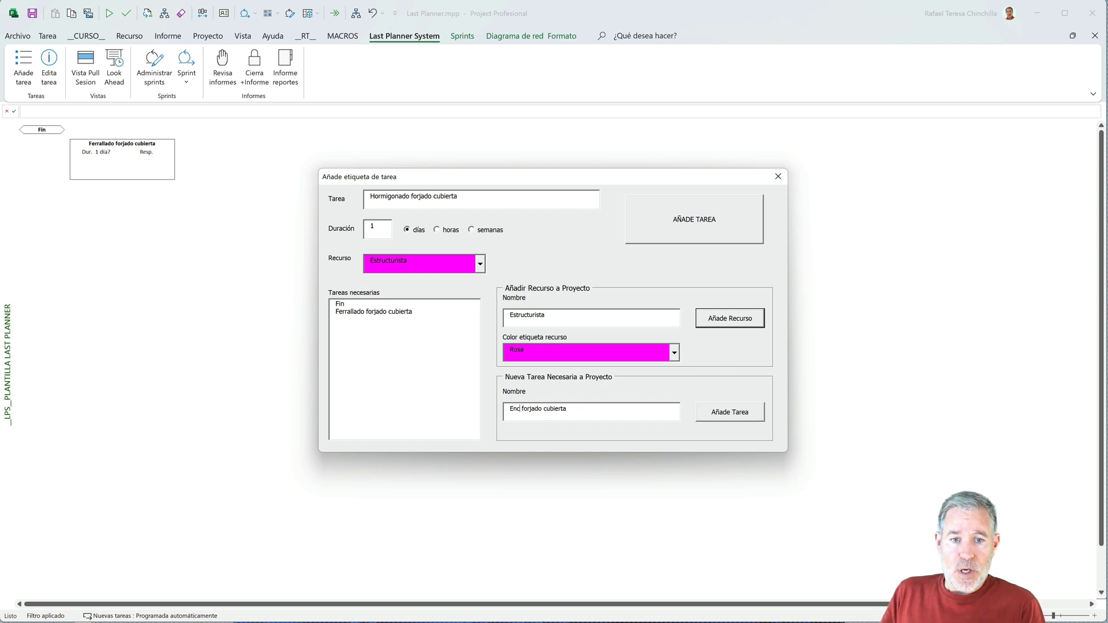
{"action": "type", "text": "o"}
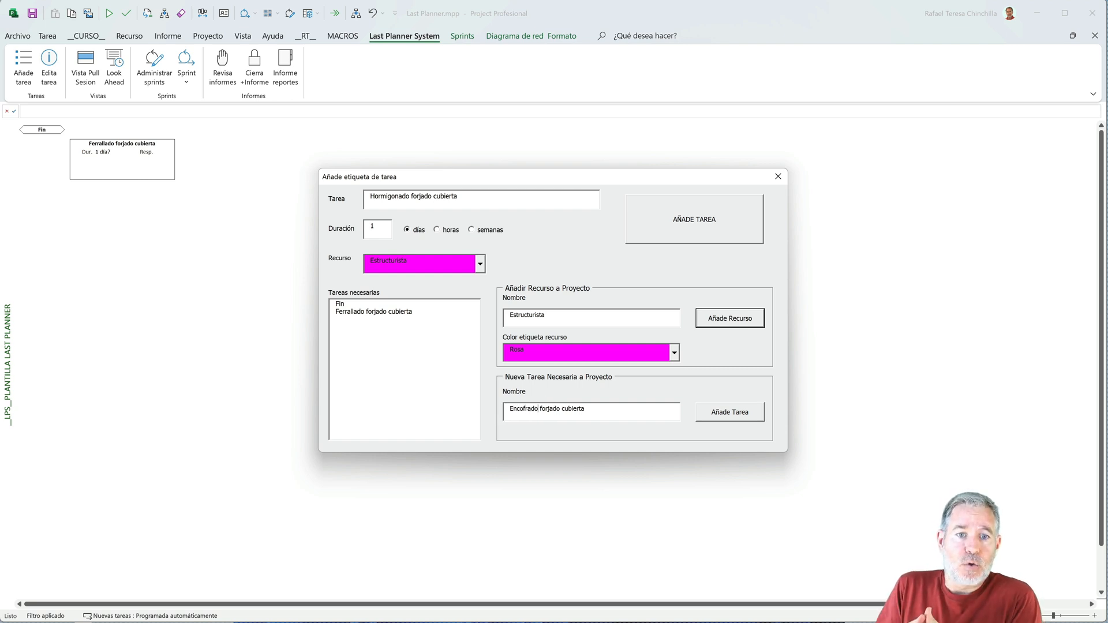
{"action": "left_click", "coordinate": [715, 420]}
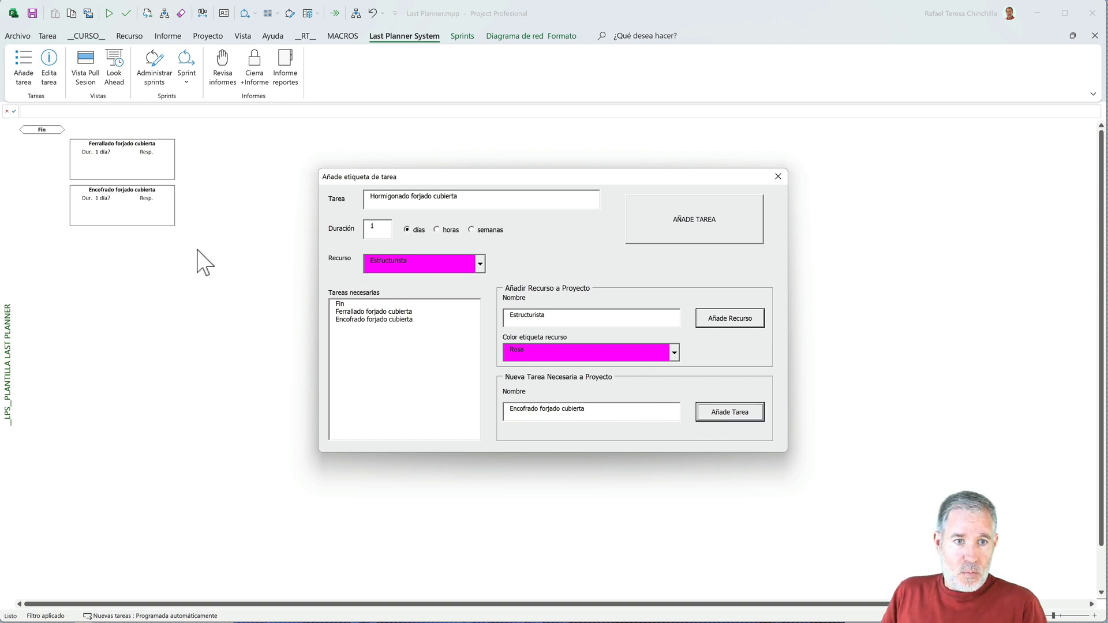
- Create a further necessary task named "Revisión forjado cubierta" in the project
{"action": "left_click", "coordinate": [592, 411]}
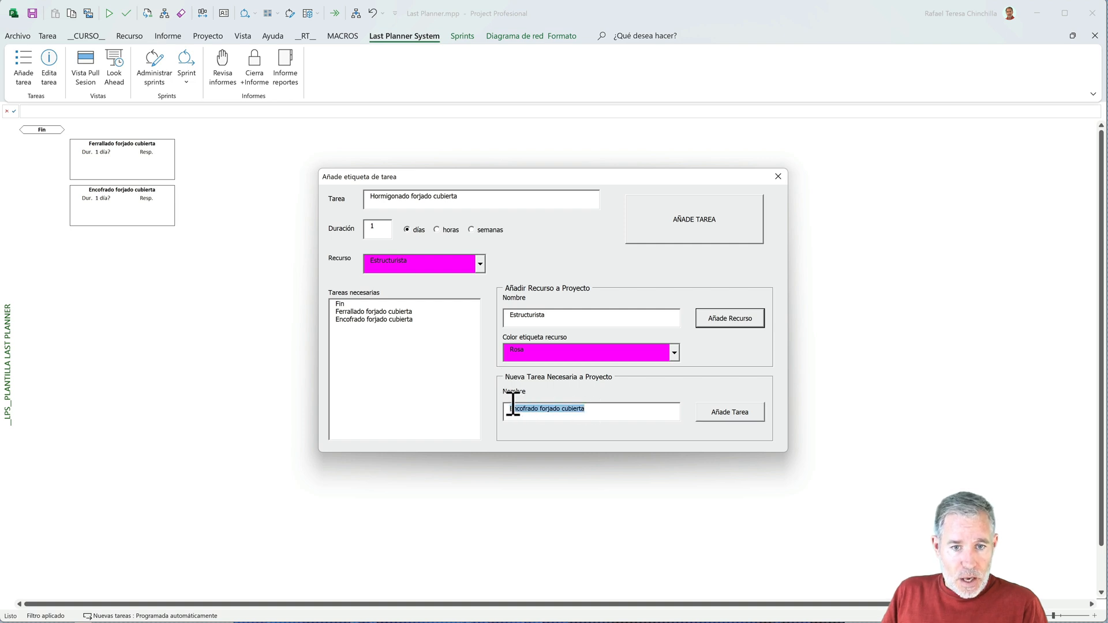
{"action": "left_click", "coordinate": [527, 409]}
{"action": "double_click", "coordinate": [527, 409]}
{"action": "type", "text": "Revisión"}
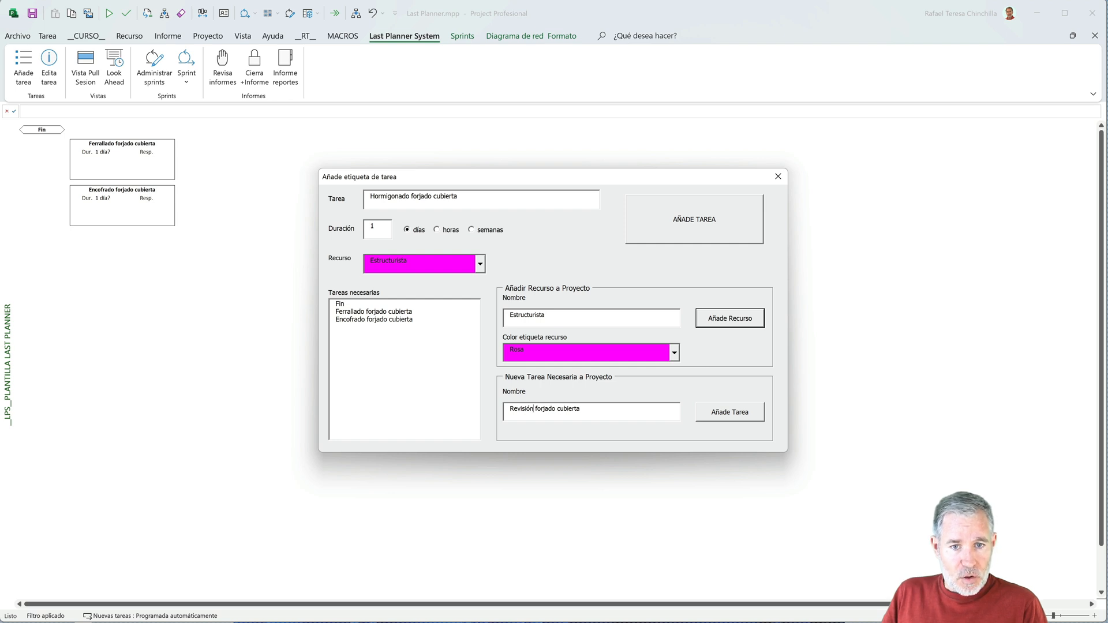
{"action": "left_click", "coordinate": [721, 413]}
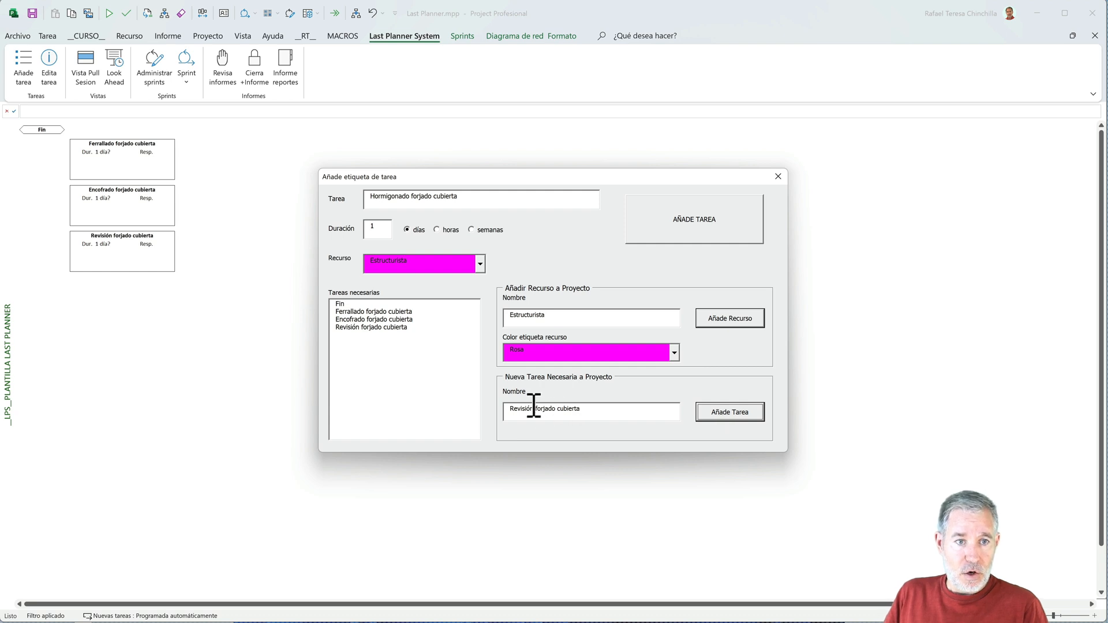
- Create a fourth necessary task named "Pedido hormigón forjado cubierta" in the project
{"action": "left_click_drag", "start_coordinate": [529, 408], "coordinate": [501, 408]}
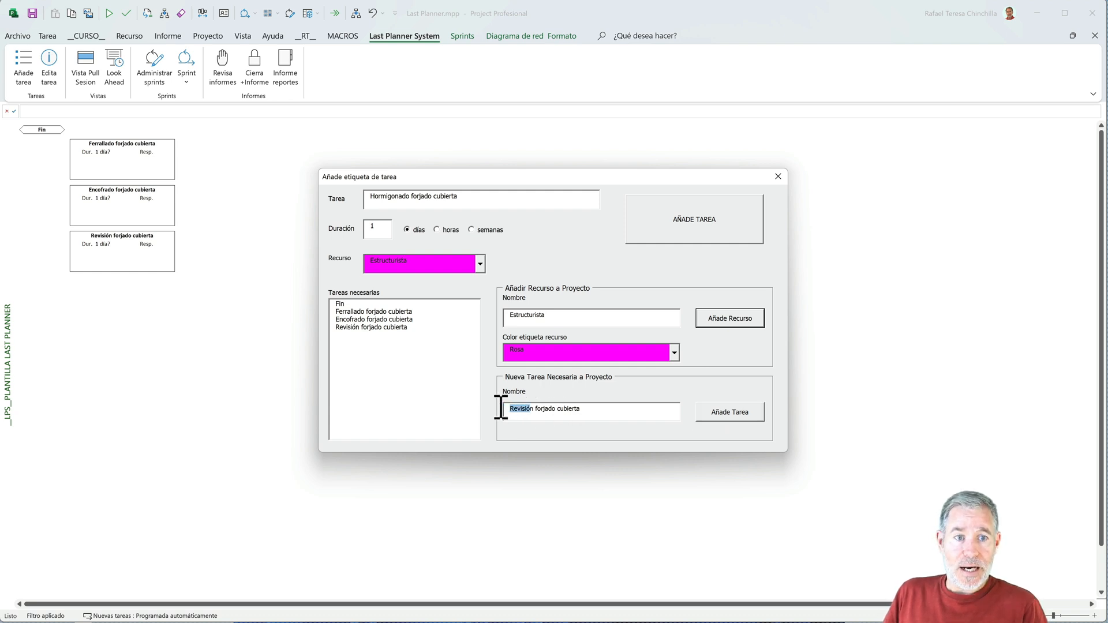
{"action": "key", "text": "Delete"}
{"action": "key", "text": "Delete"}
{"action": "key", "text": "Delete"}
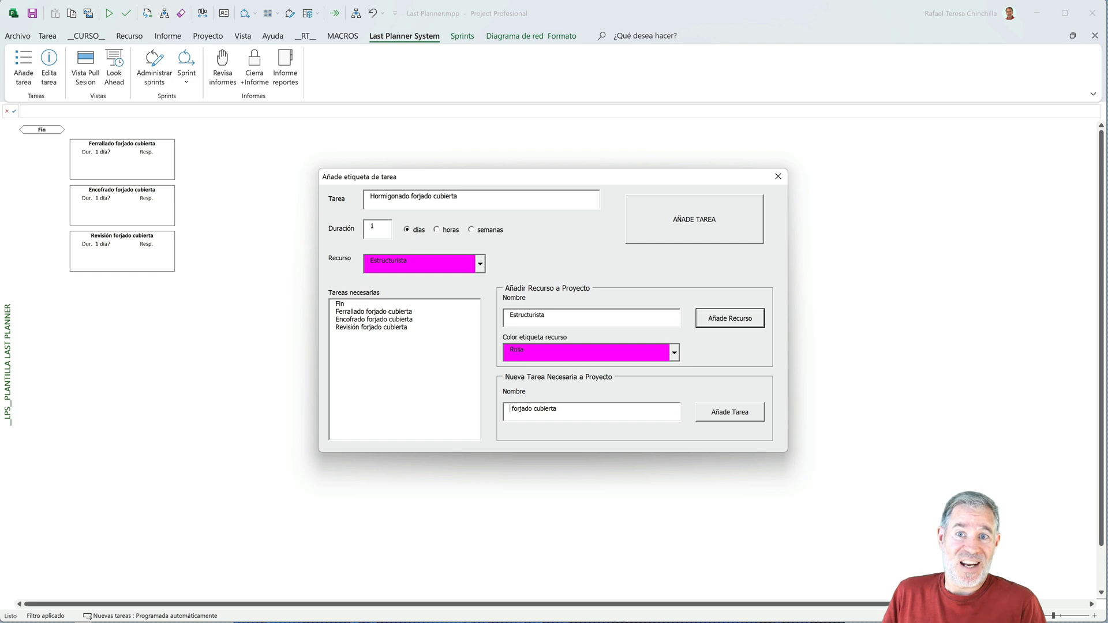
{"action": "type", "text": "Pedido ho"}
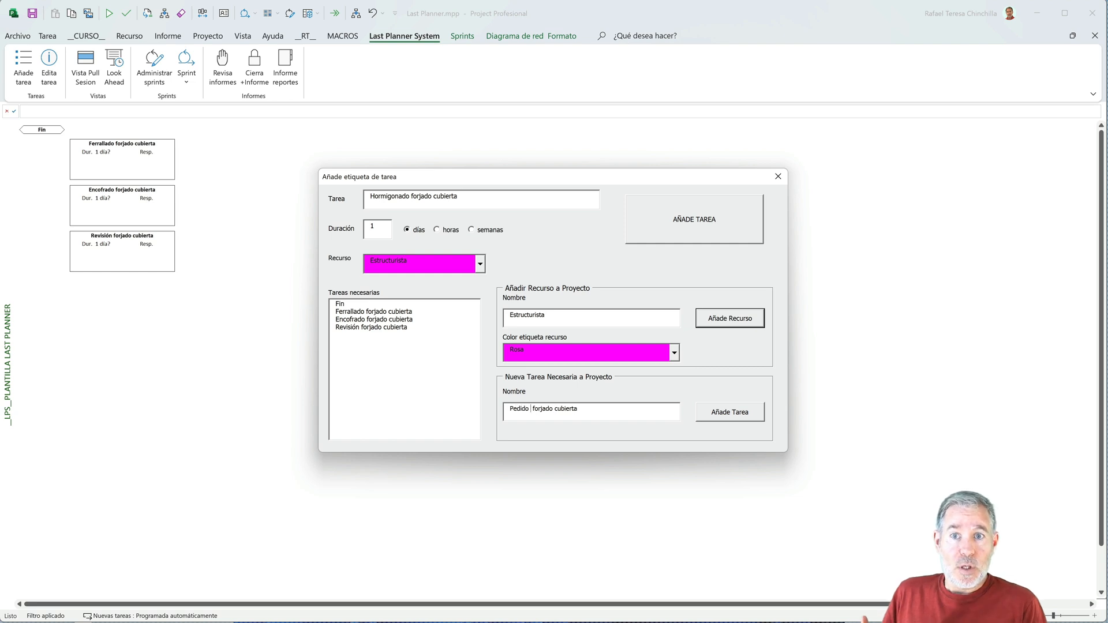
{"action": "type", "text": "rmigón"}
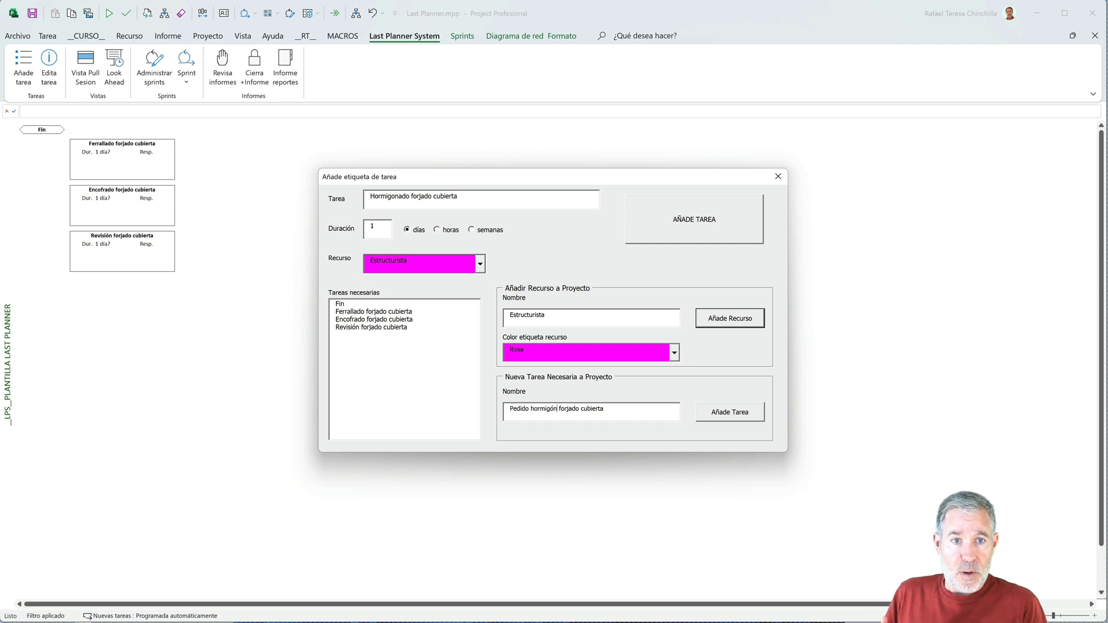
{"action": "left_click", "coordinate": [729, 413]}
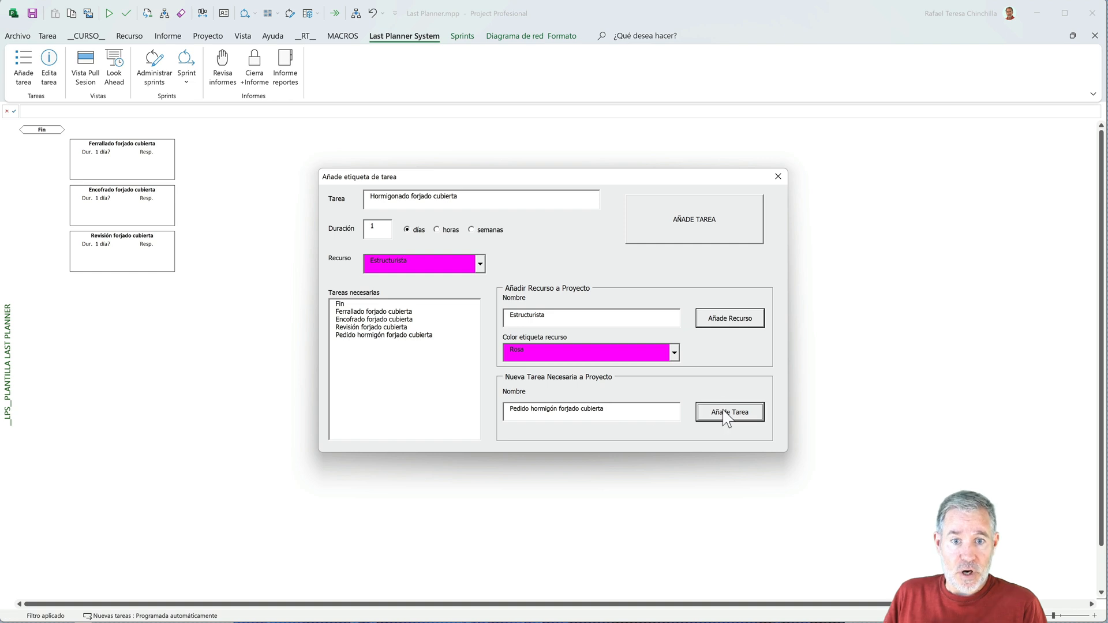
- Mark the Ferrallado, Encofrado, Revisión and Pedido hormigón tasks as necessary and add the task Hormigonado forjado cubierta
{"action": "left_click", "coordinate": [397, 312]}
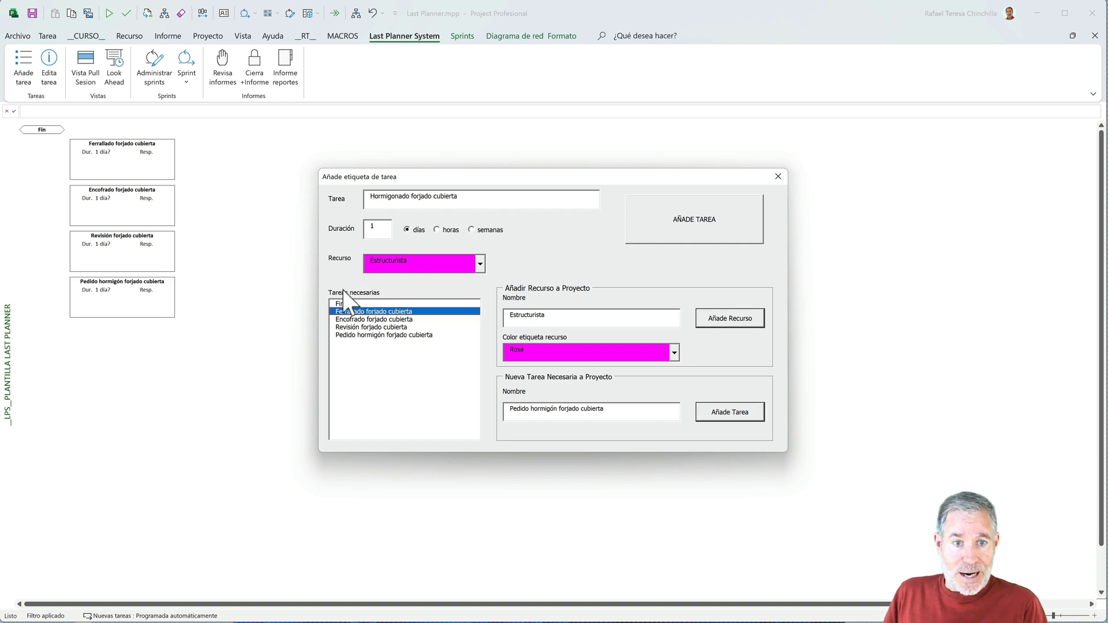
{"action": "left_click", "coordinate": [368, 335]}
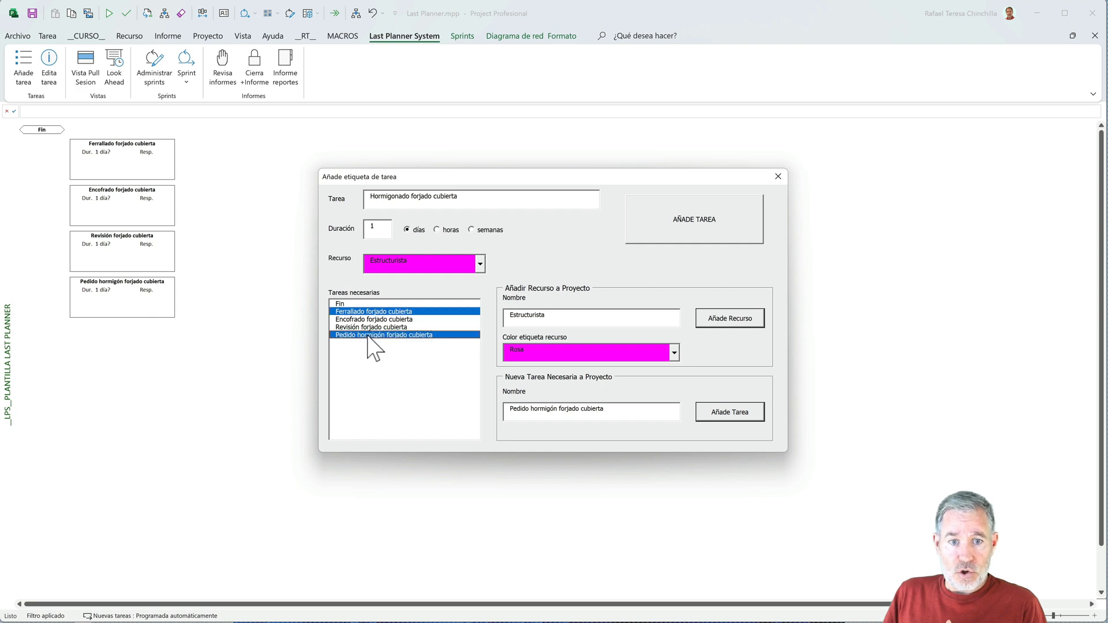
{"action": "left_click", "coordinate": [369, 320]}
{"action": "left_click", "coordinate": [366, 328]}
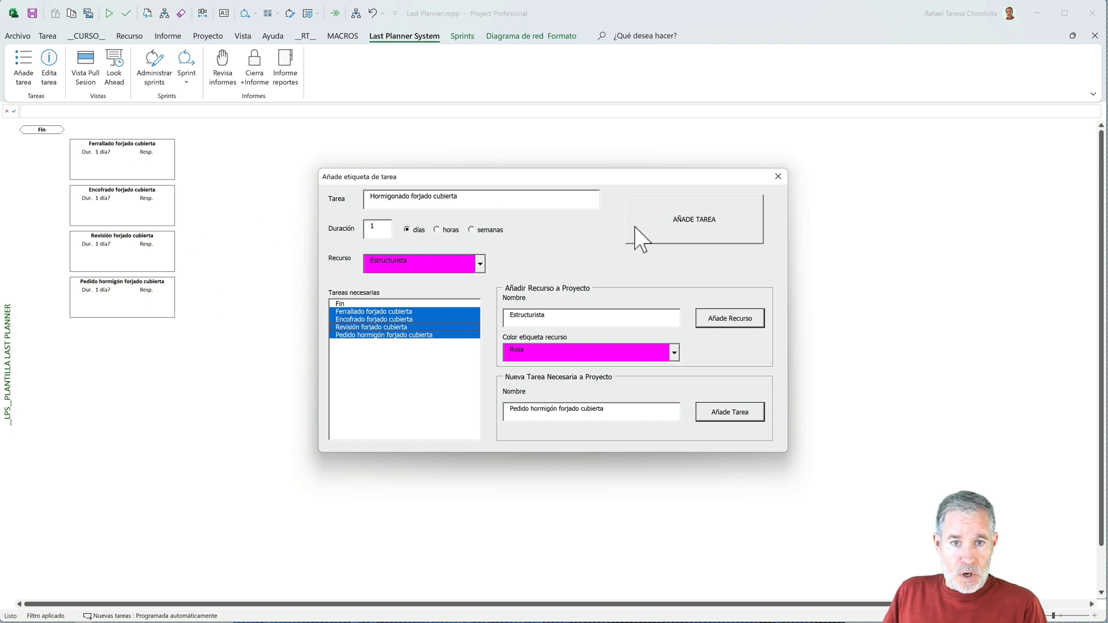
{"action": "left_click", "coordinate": [655, 227]}
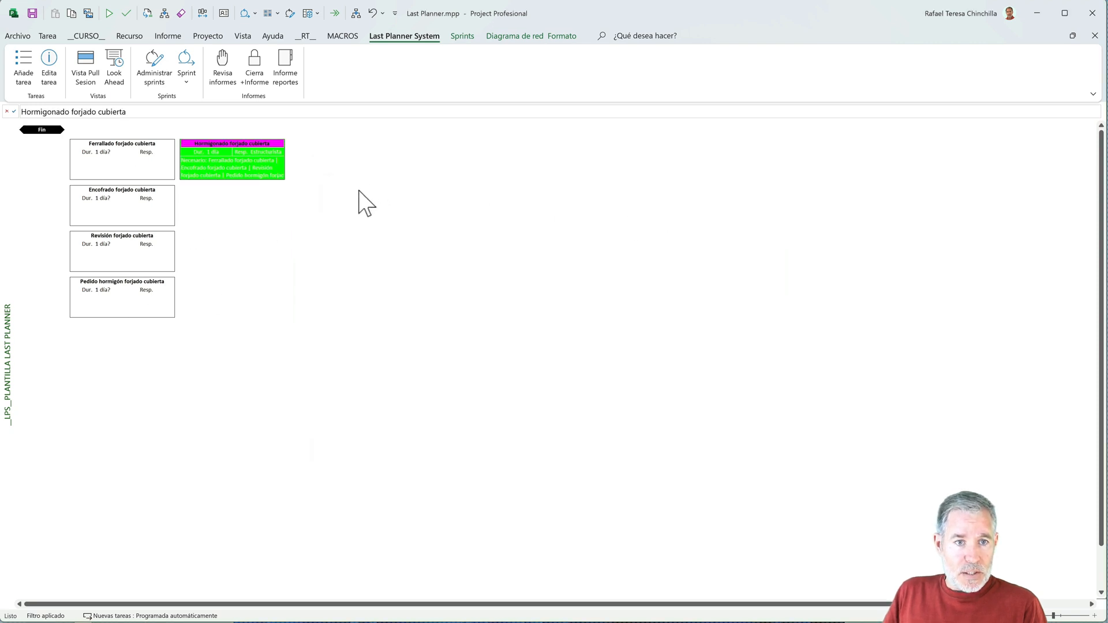
- Open the Ferrallado forjado cubierta task for editing and set its duration to 2 days
{"action": "left_click_drag", "start_coordinate": [153, 151], "coordinate": [209, 158]}
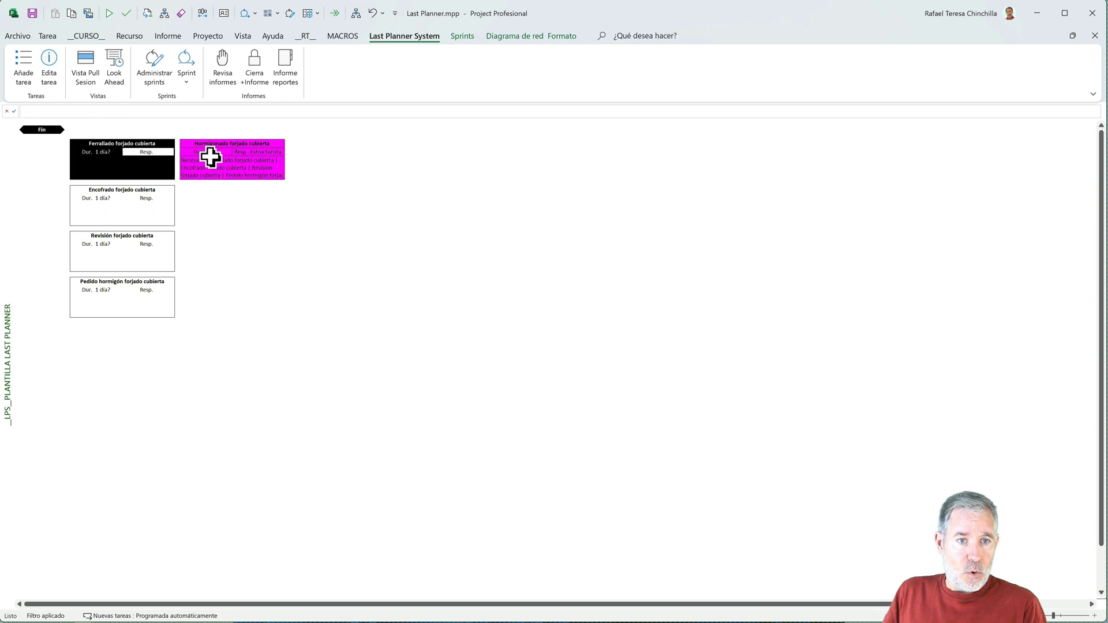
{"action": "mouse_move", "coordinate": [245, 166]}
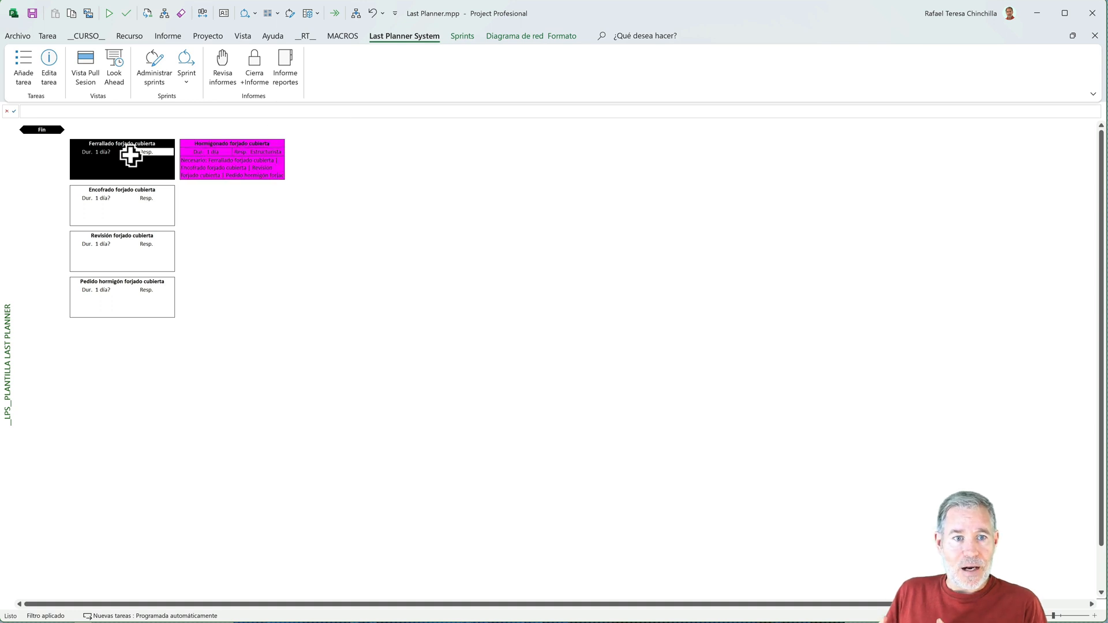
{"action": "left_click", "coordinate": [49, 66]}
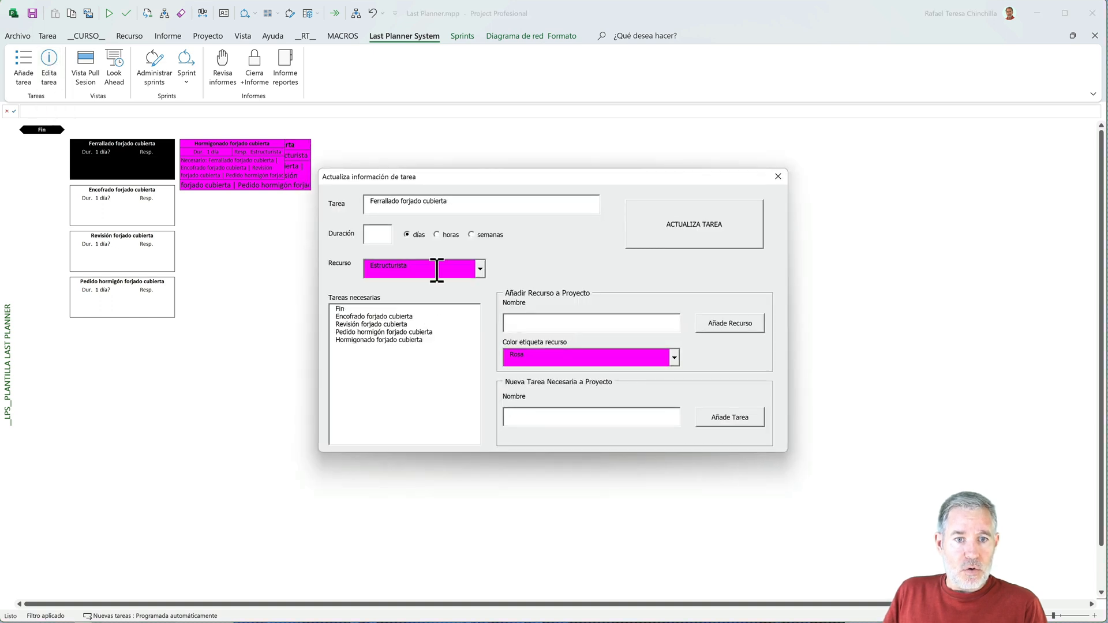
{"action": "left_click", "coordinate": [376, 234]}
{"action": "type", "text": "2"}
{"action": "left_click", "coordinate": [479, 269]}
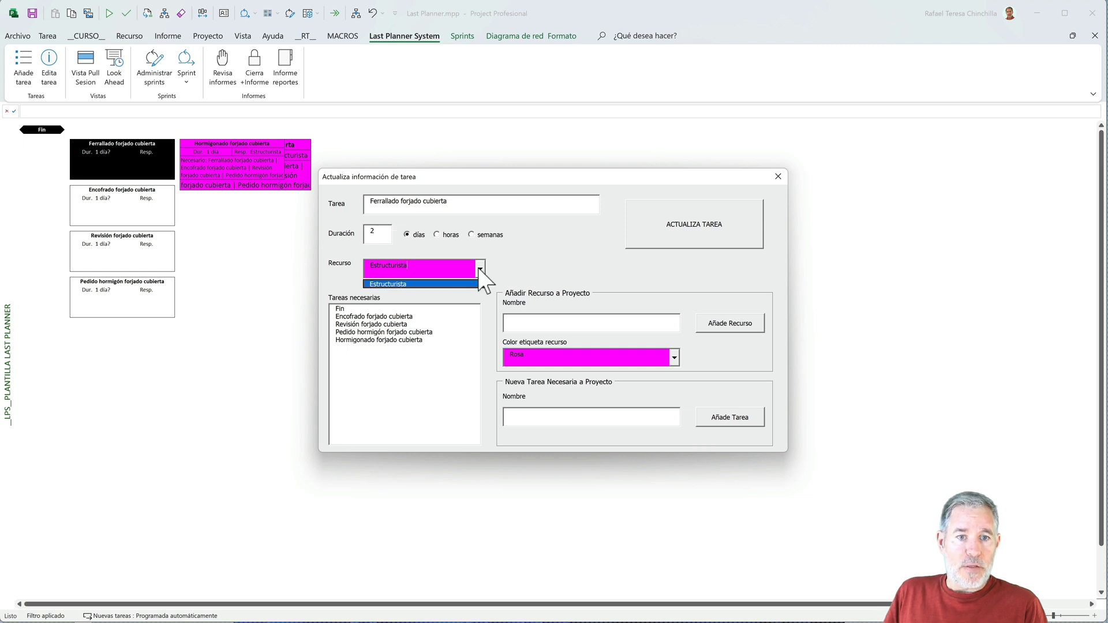
{"action": "left_click", "coordinate": [479, 270]}
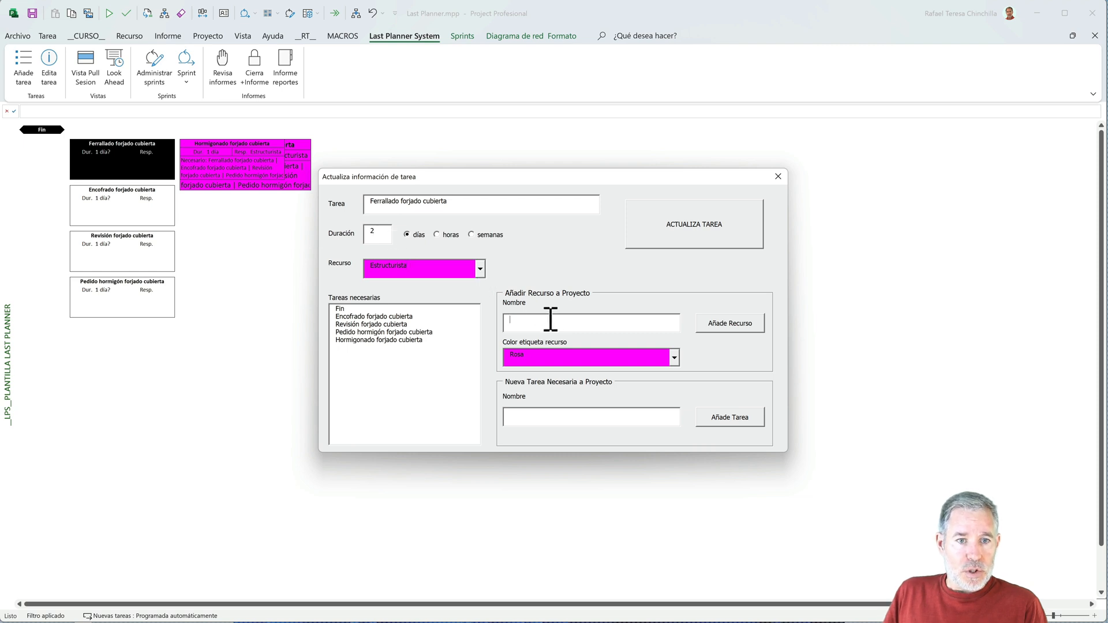
- Add the resource Ferralla with the Cian label colour for the Ferrallado forjado cubierta task
{"action": "left_click", "coordinate": [551, 319]}
{"action": "type", "text": "Ferralla"}
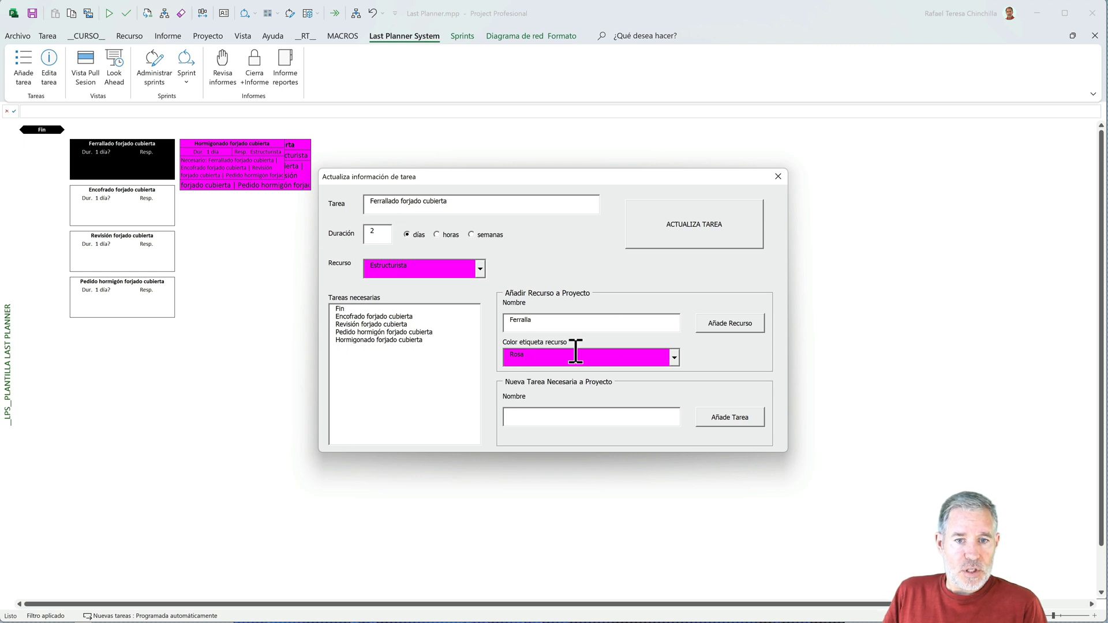
{"action": "left_click", "coordinate": [674, 356]}
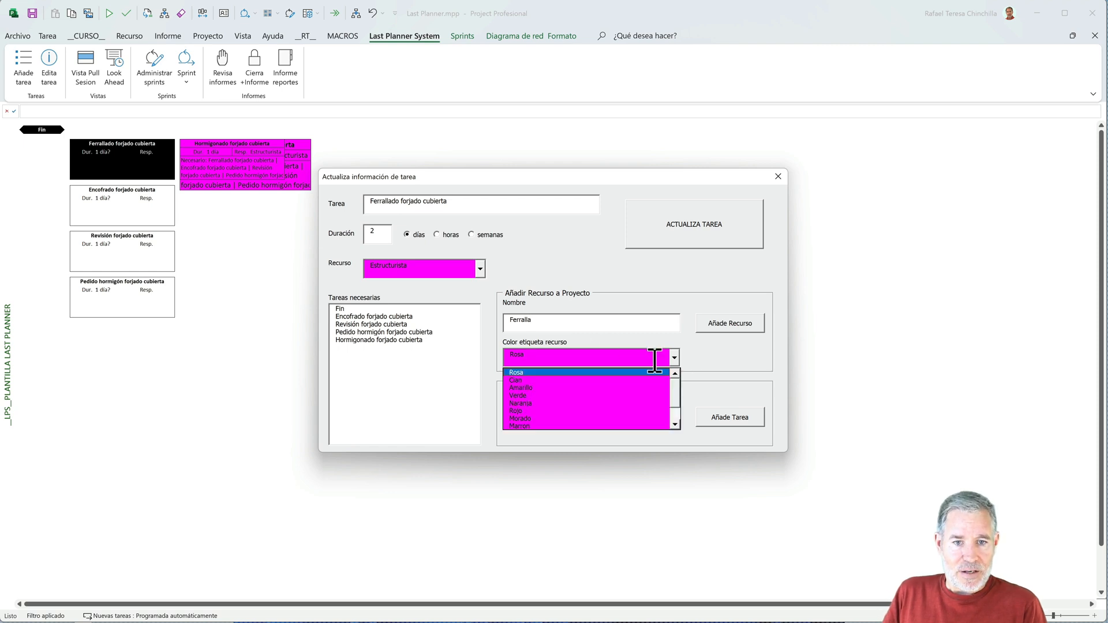
{"action": "left_click", "coordinate": [544, 380]}
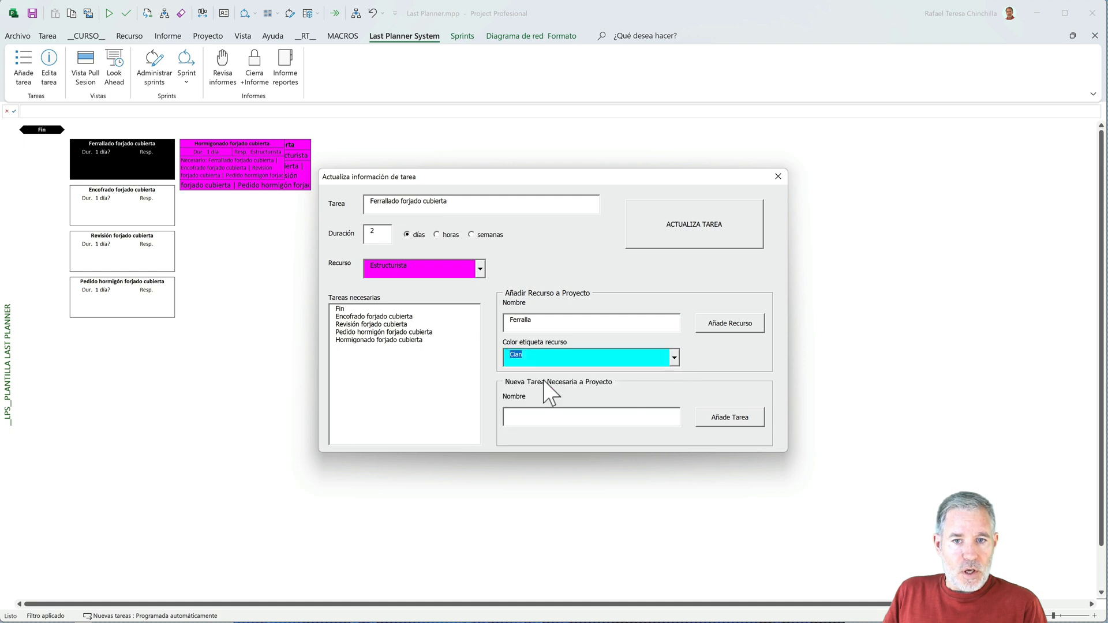
{"action": "left_click", "coordinate": [715, 326]}
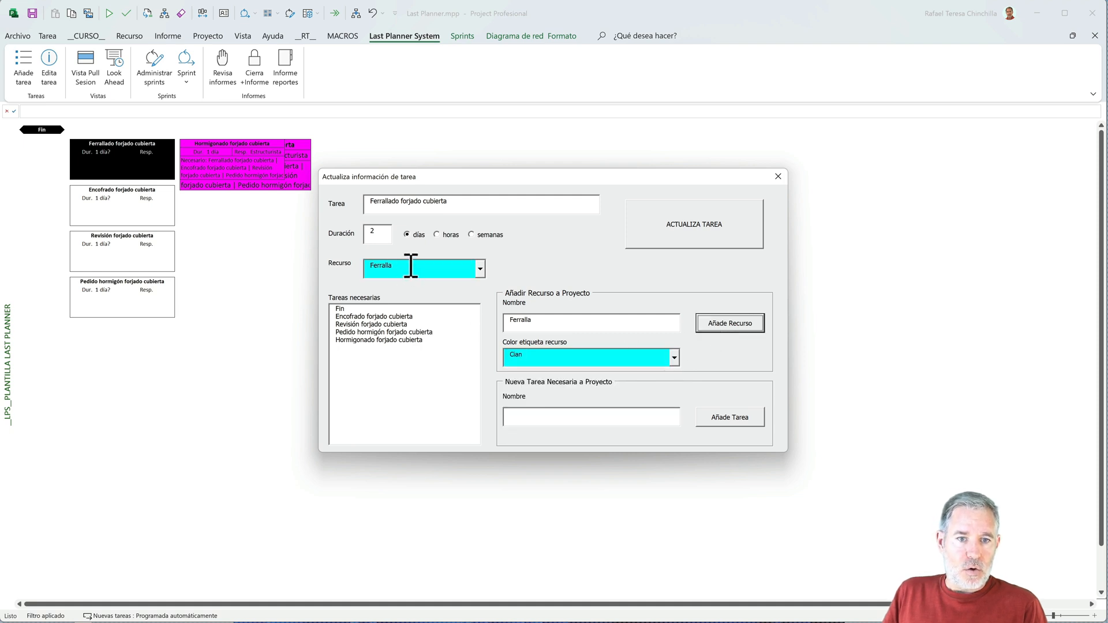
- Mark Encofrado forjado cubierta as the necessary task for Ferrallado forjado cubierta and update the task
{"action": "left_click", "coordinate": [376, 317]}
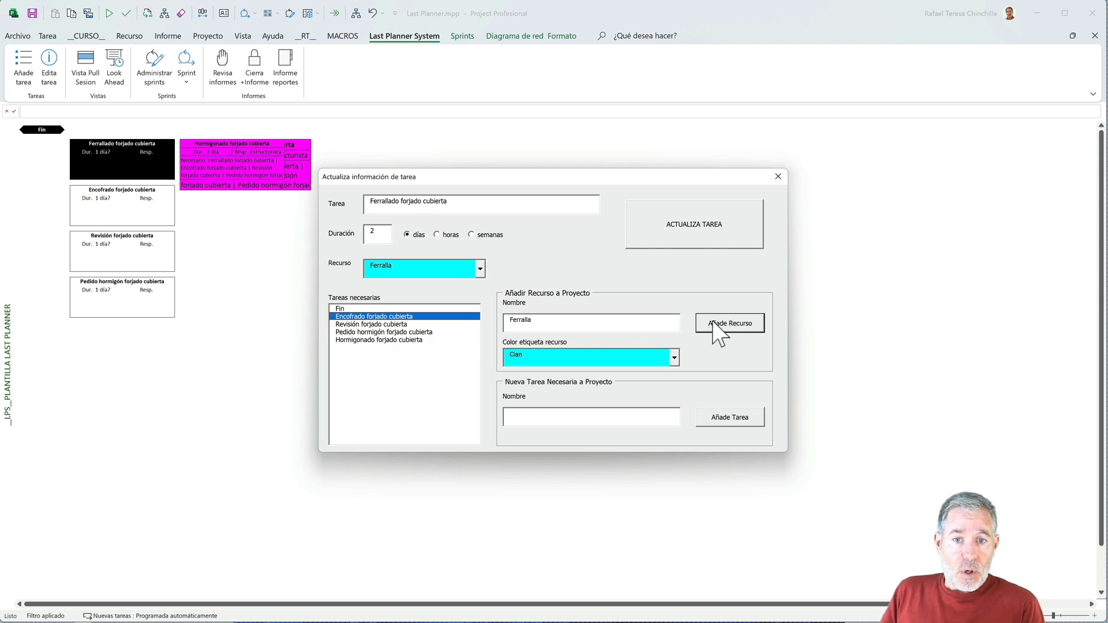
{"action": "left_click", "coordinate": [697, 231]}
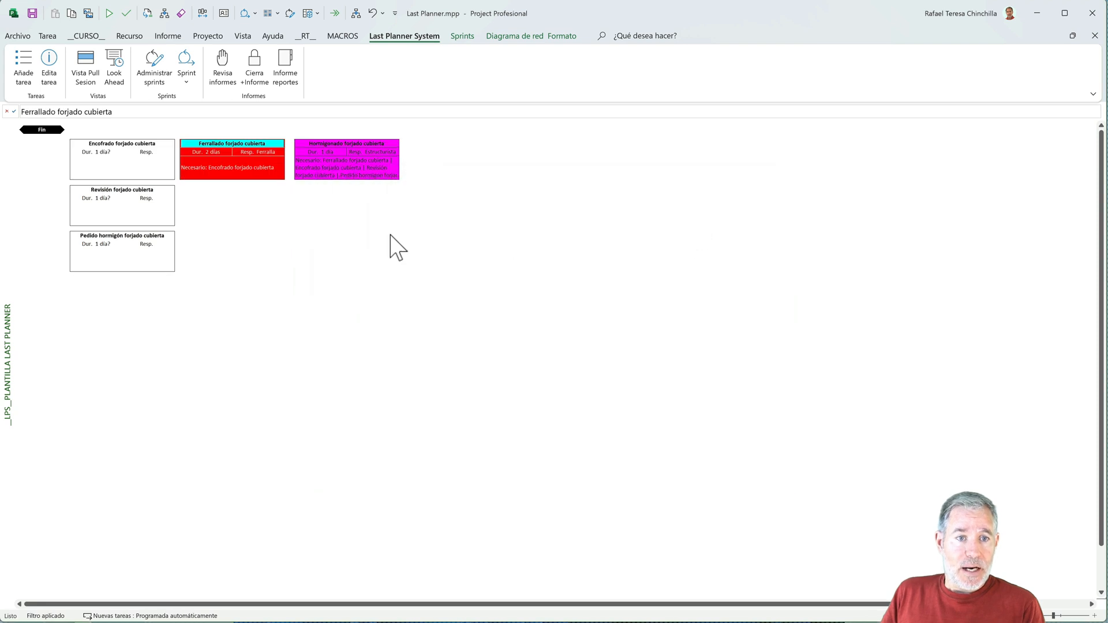
- Open the Encofrado forjado cubierta task for editing, set its duration to 3 days and choose Estructurista as its resource
{"action": "mouse_move", "coordinate": [157, 153]}
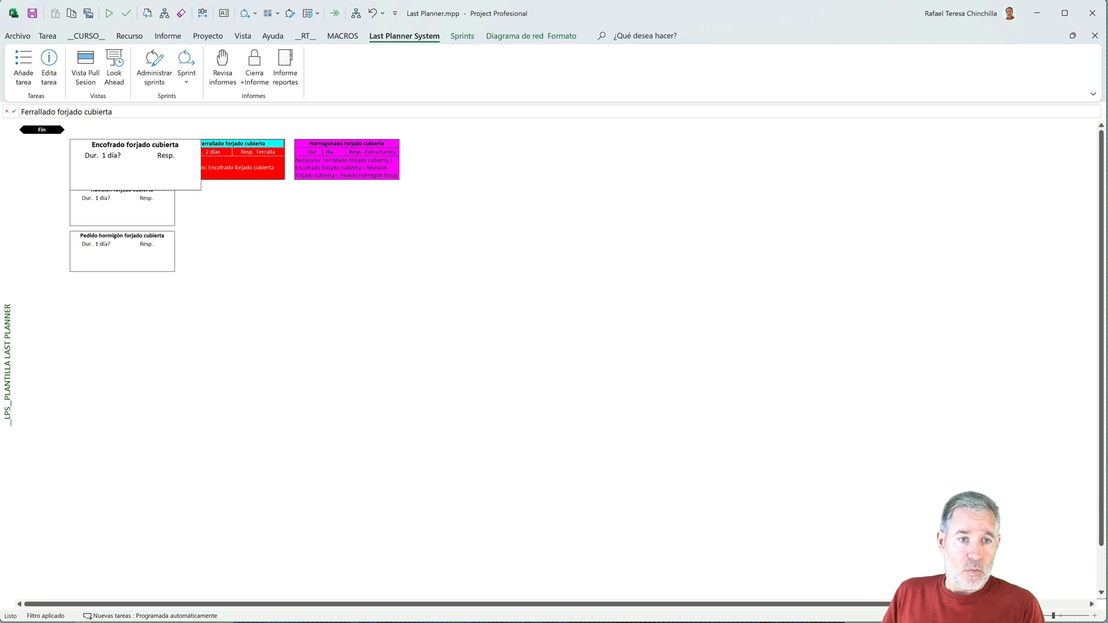
{"action": "left_click", "coordinate": [129, 160]}
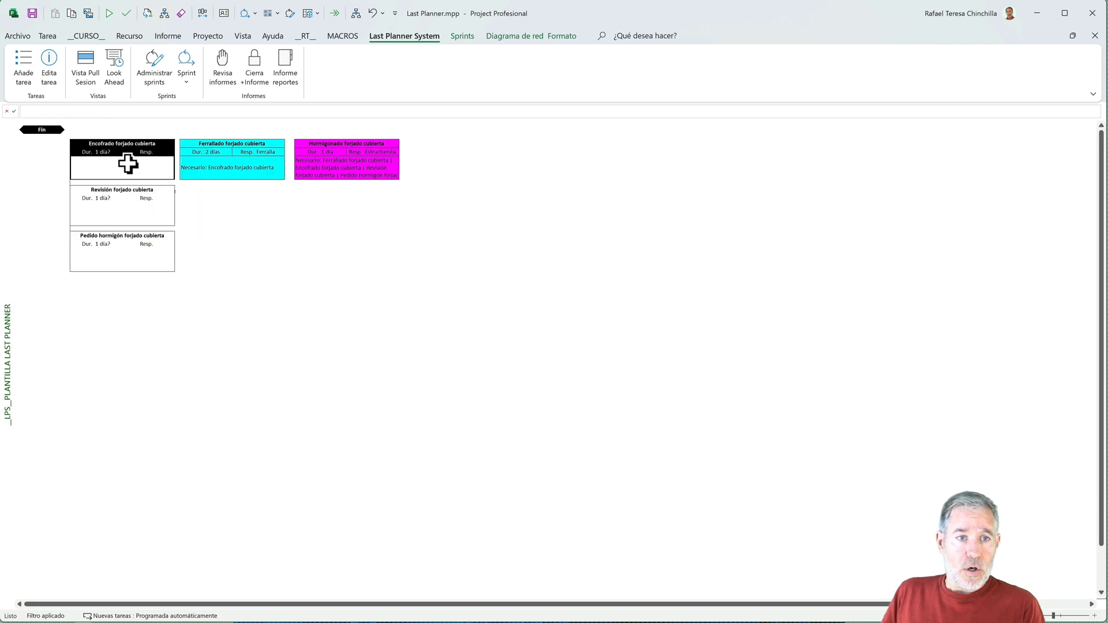
{"action": "left_click", "coordinate": [51, 72]}
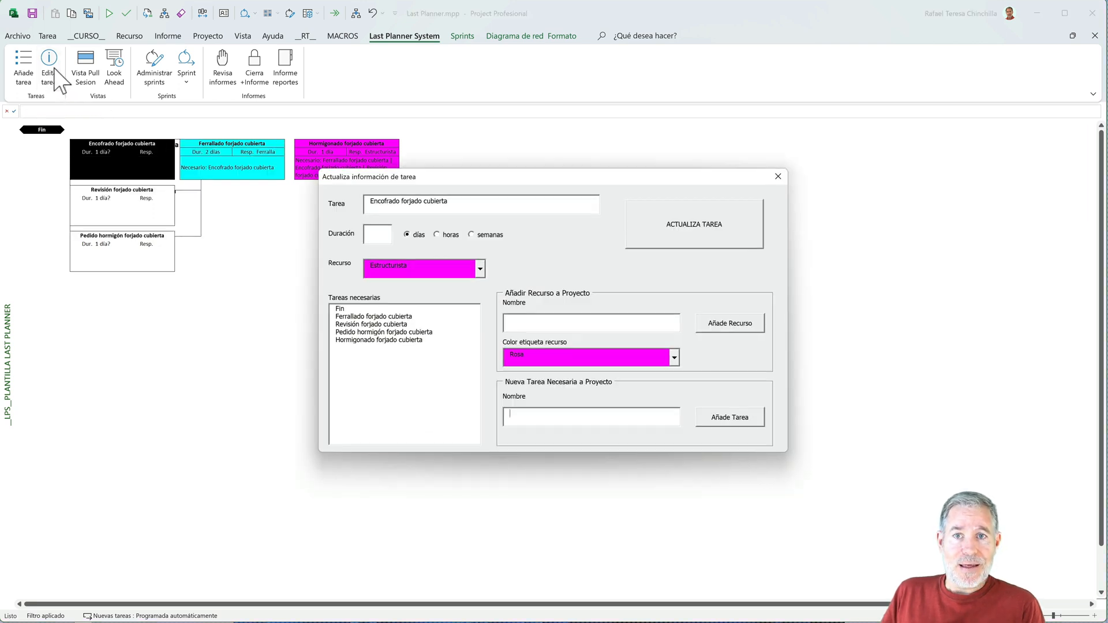
{"action": "left_click", "coordinate": [382, 233]}
{"action": "type", "text": "3"}
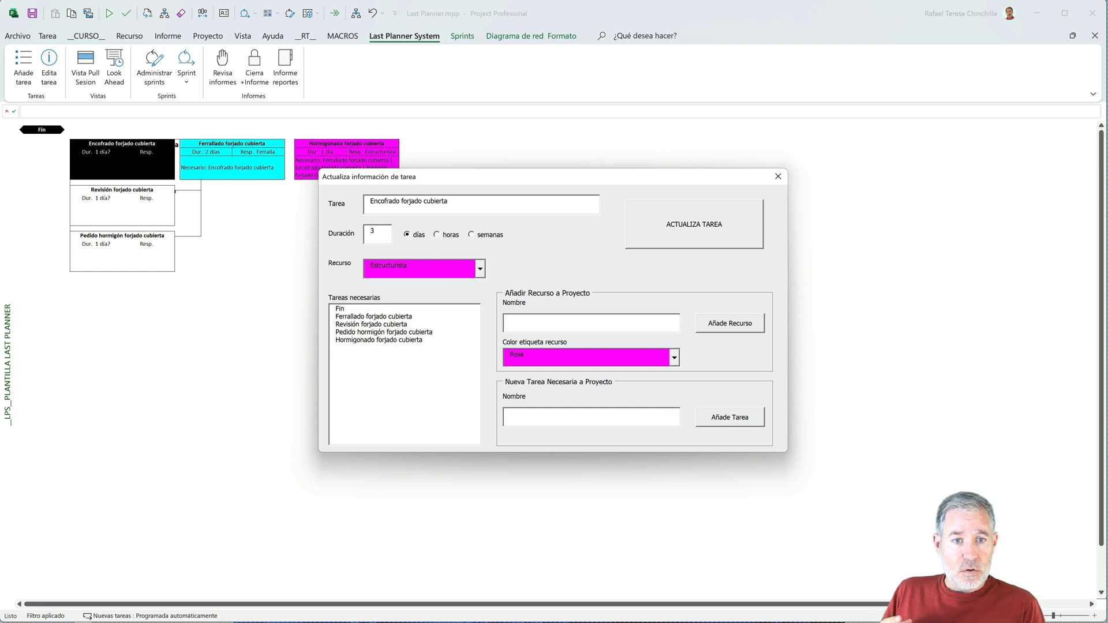
{"action": "left_click", "coordinate": [478, 273]}
{"action": "left_click", "coordinate": [450, 284]}
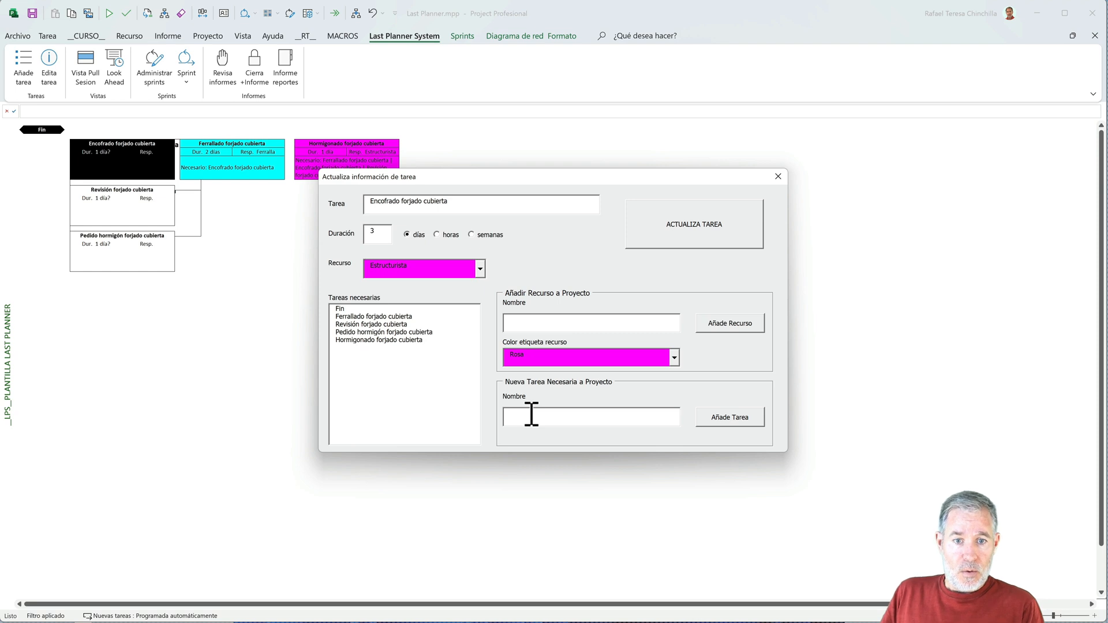
- Add two new tasks to the project, Hormigonado pilares p2 and Replanteo forjado cubierta, while editing Encofrado forjado cubierta
{"action": "type", "text": "Hormigonado pilares p2"}
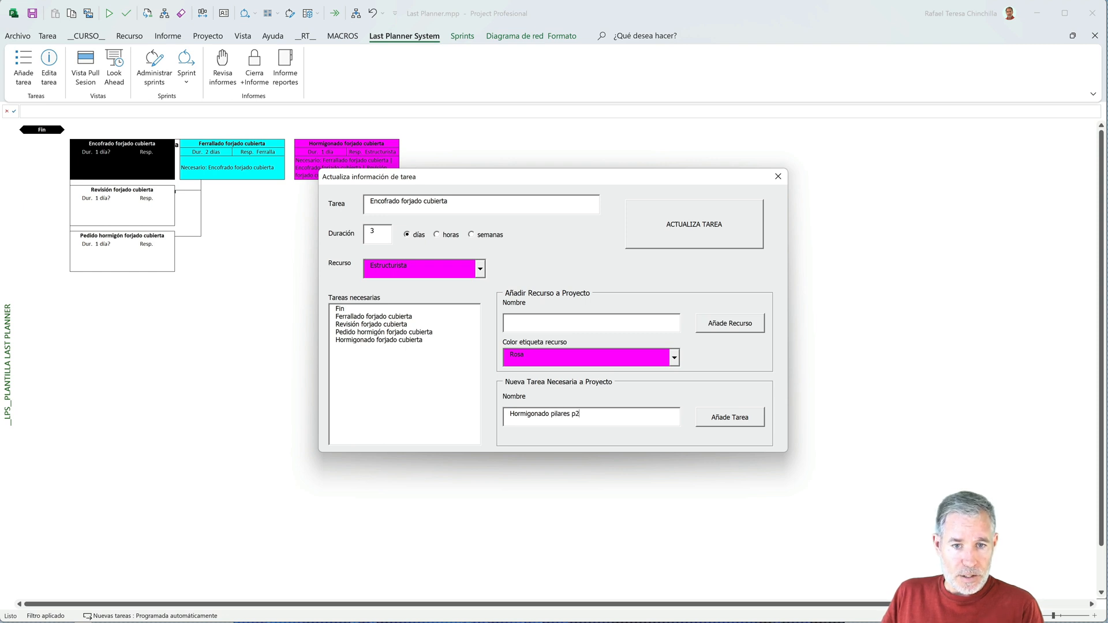
{"action": "left_click", "coordinate": [715, 420]}
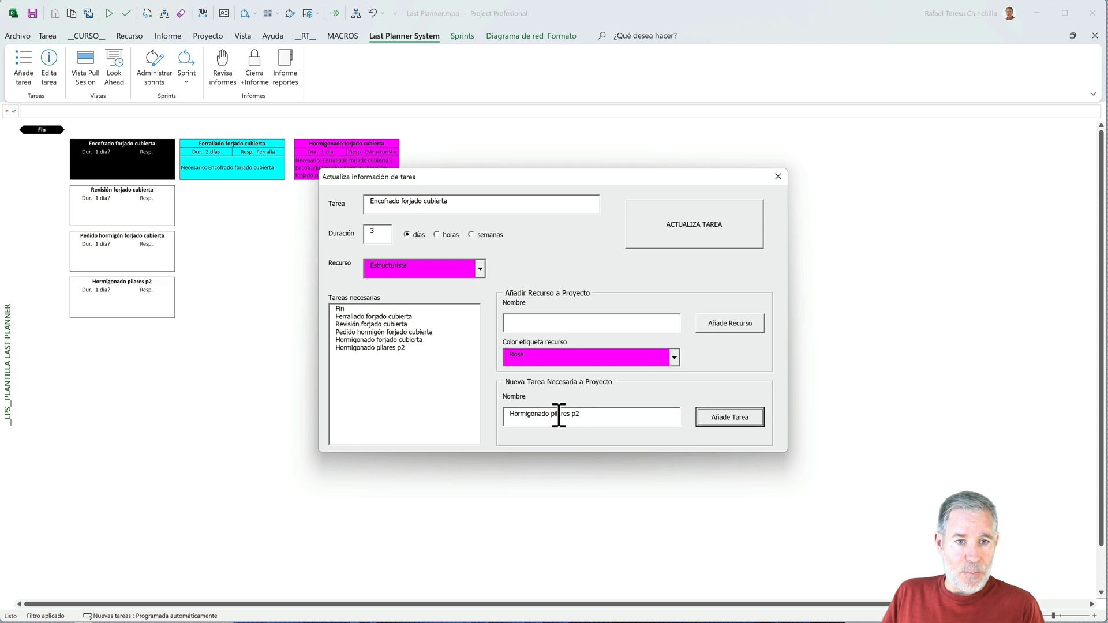
{"action": "left_click_drag", "start_coordinate": [586, 414], "coordinate": [501, 415]}
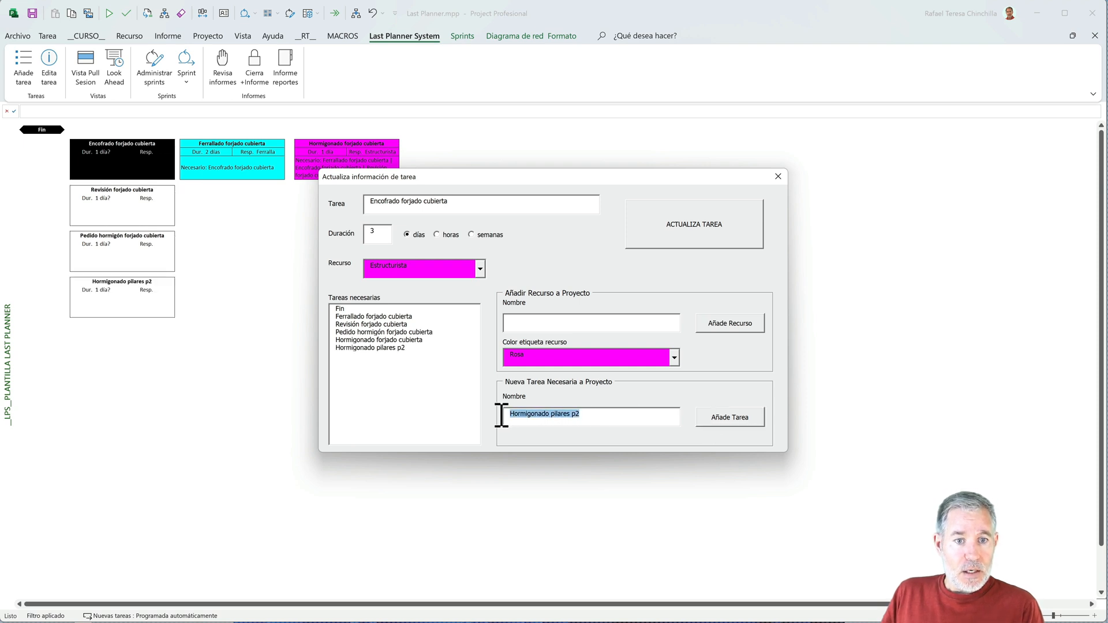
{"action": "type", "text": "Replanteo forjado cubierta"}
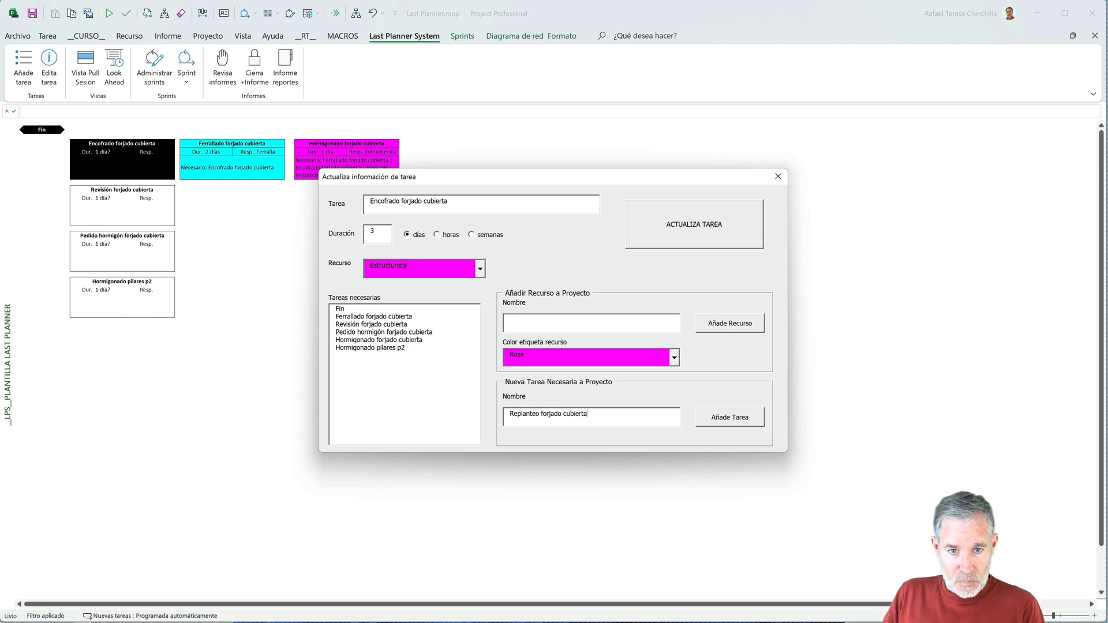
{"action": "left_click", "coordinate": [708, 420]}
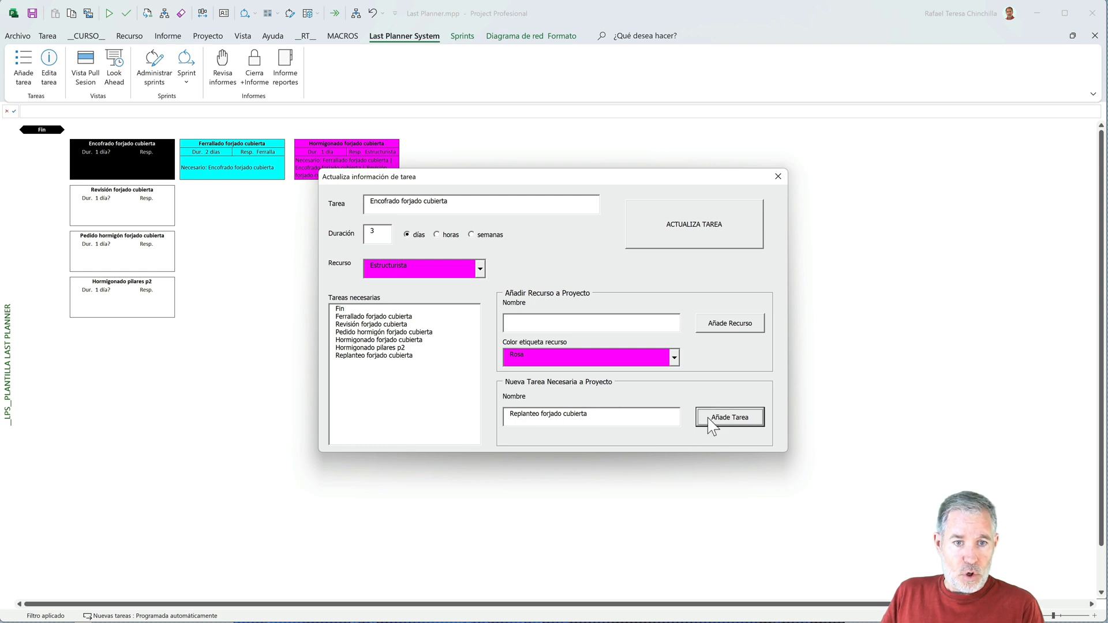
- Mark Hormigonado pilares p2 and Replanteo forjado cubierta as necessary tasks for Encofrado forjado cubierta and update the task
{"action": "left_click", "coordinate": [394, 349]}
{"action": "left_click", "coordinate": [391, 356]}
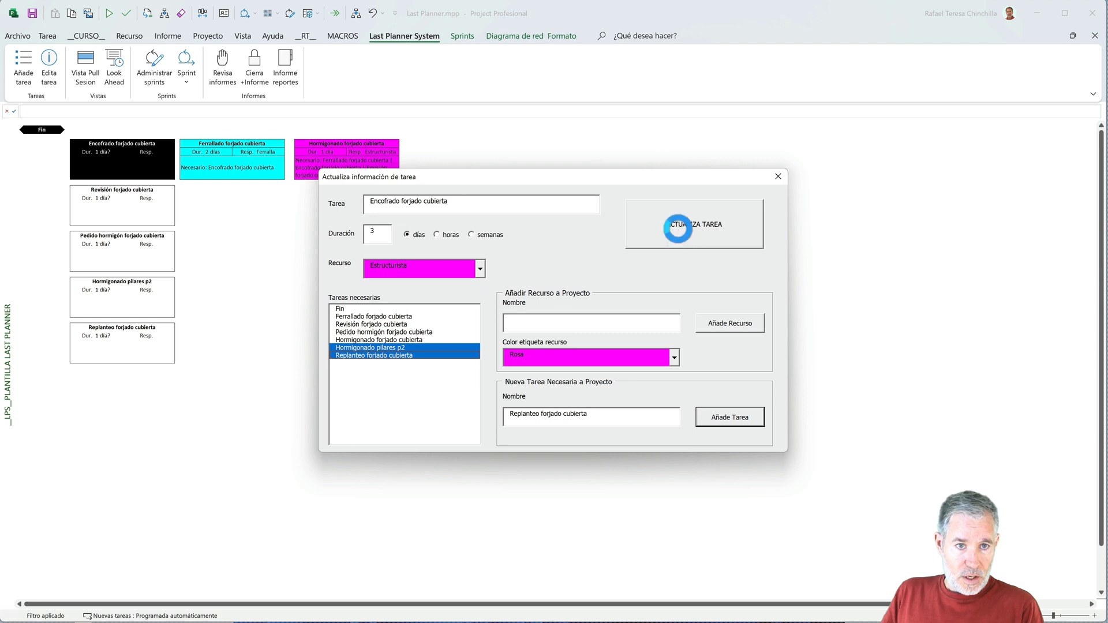
{"action": "left_click", "coordinate": [685, 242]}
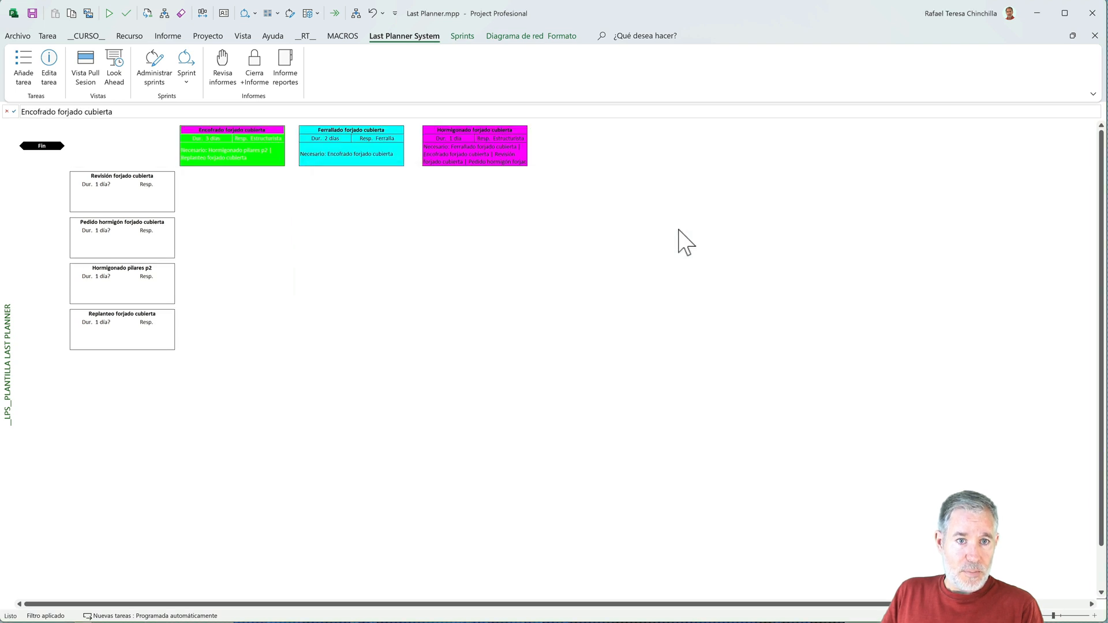
{"action": "left_click", "coordinate": [358, 163]}
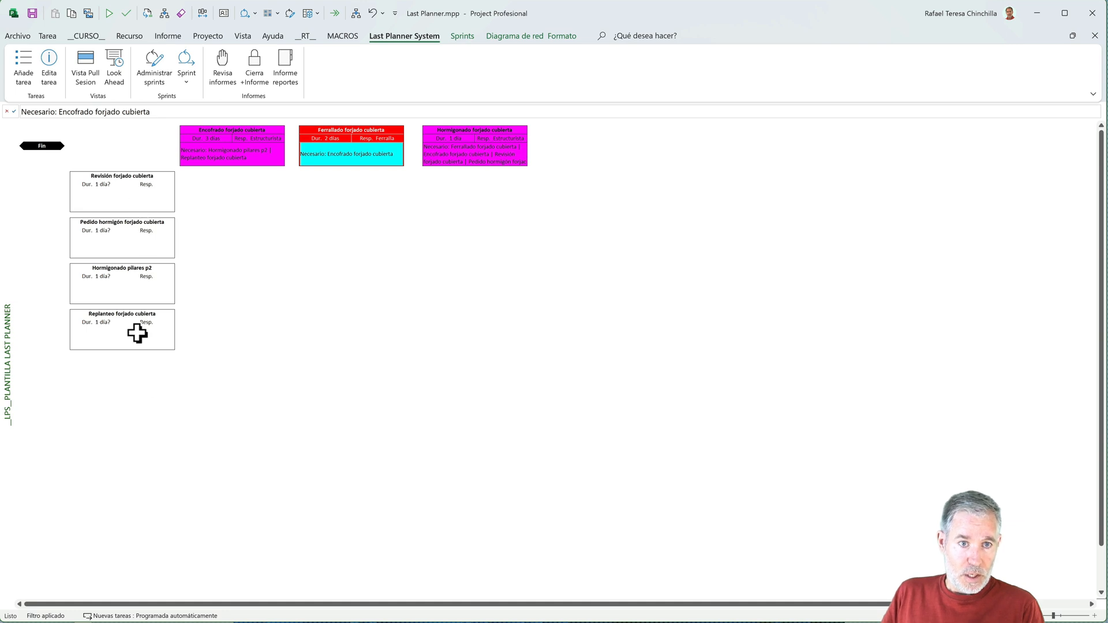
- Open the Revisión forjado cubierta task for editing and set its duration to 1 day
{"action": "left_click", "coordinate": [135, 193]}
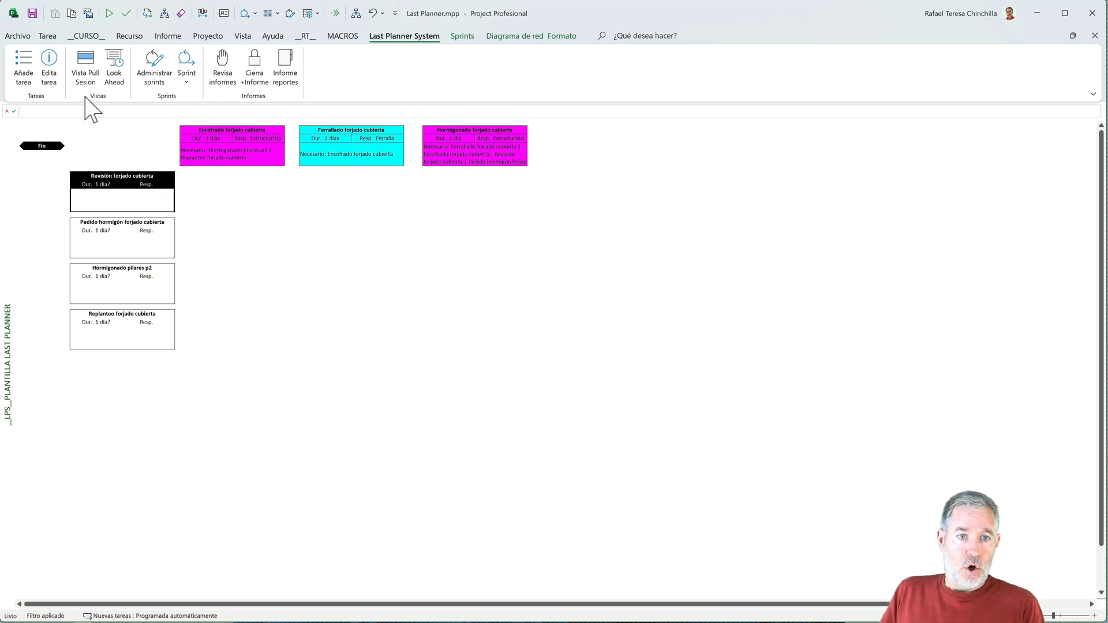
{"action": "left_click", "coordinate": [49, 66]}
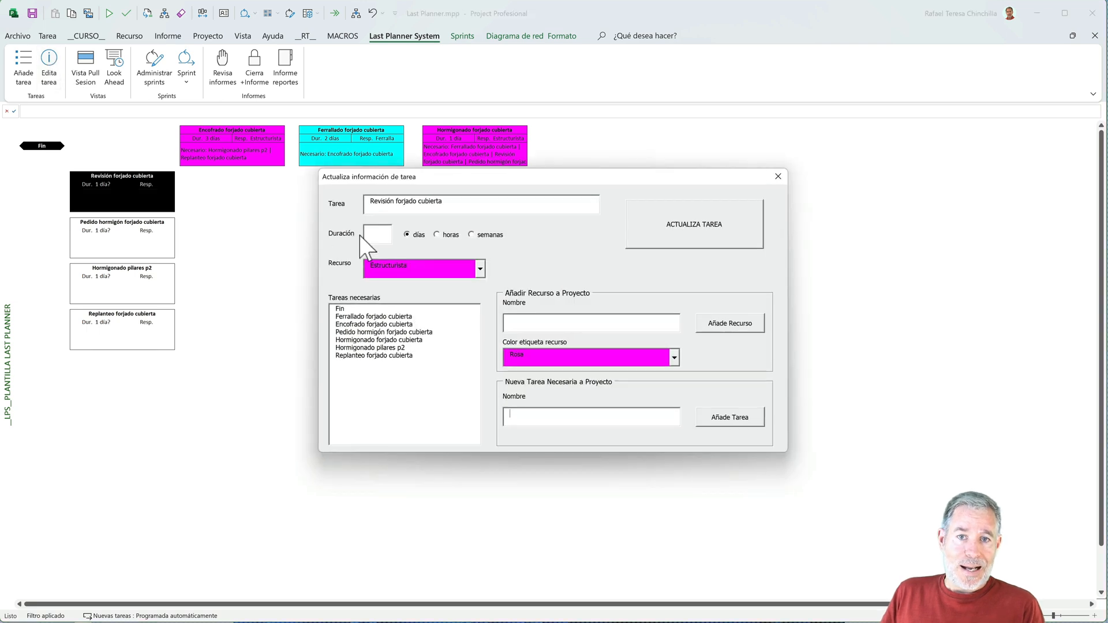
{"action": "type", "text": "1"}
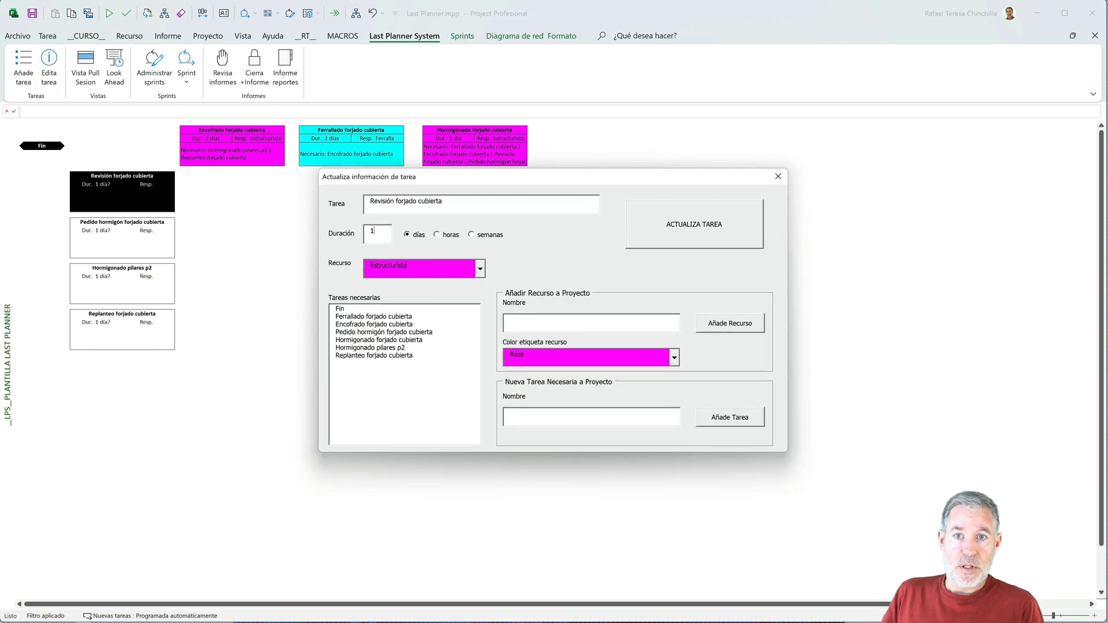
- Add the resource Dirección de obra with the Amarillo label colour for the Revisión forjado cubierta task
{"action": "left_click", "coordinate": [534, 326]}
{"action": "type", "text": "Dirección de obra"}
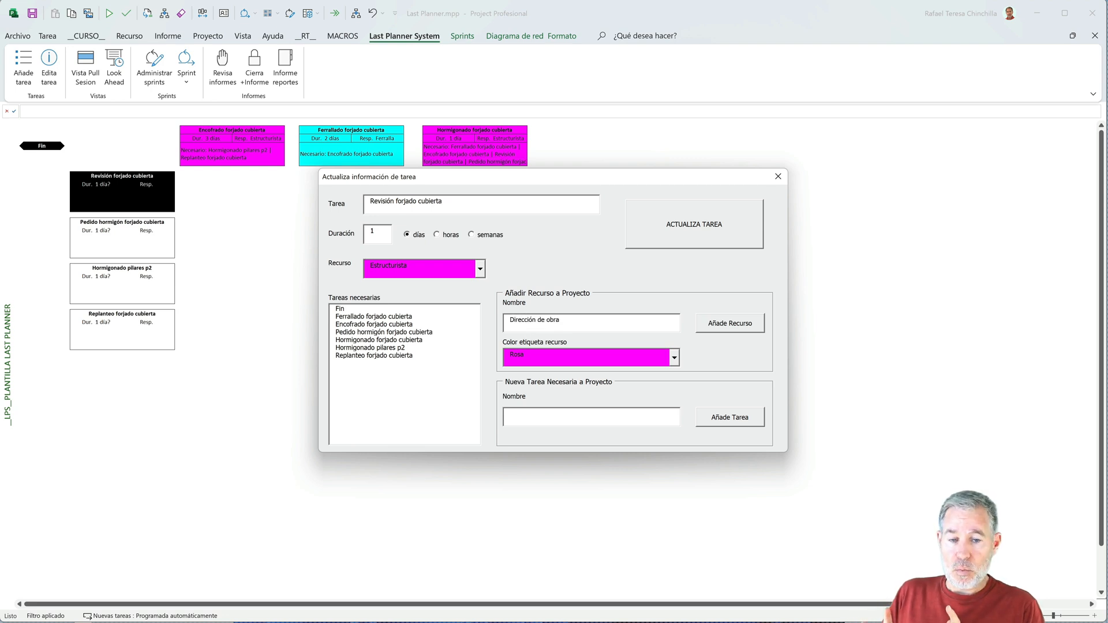
{"action": "left_click", "coordinate": [674, 358]}
{"action": "left_click", "coordinate": [581, 388]}
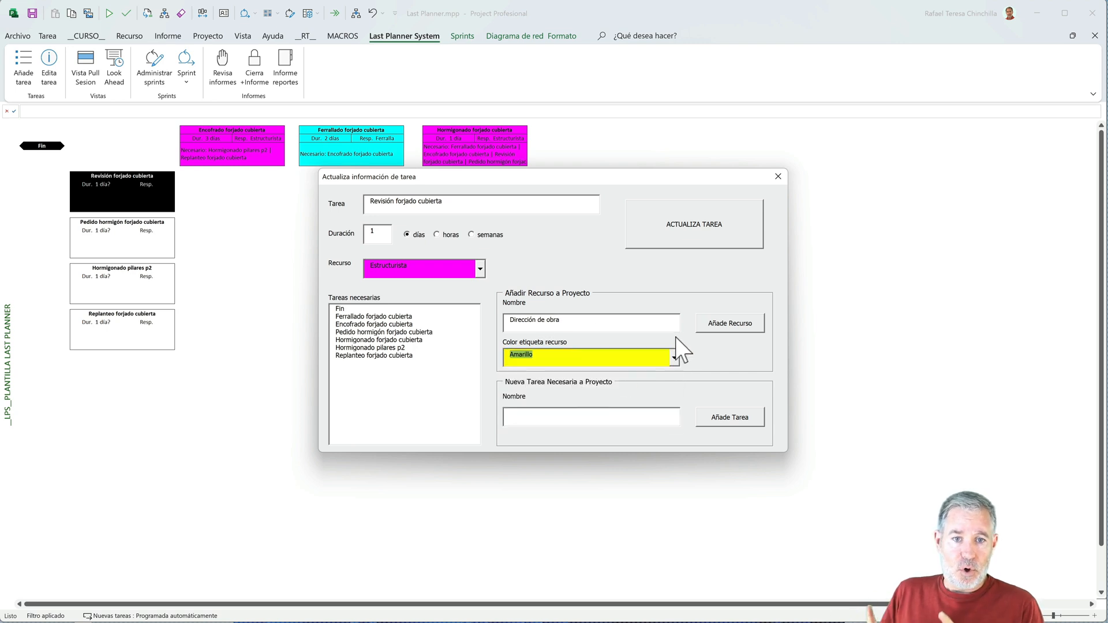
{"action": "left_click", "coordinate": [711, 325]}
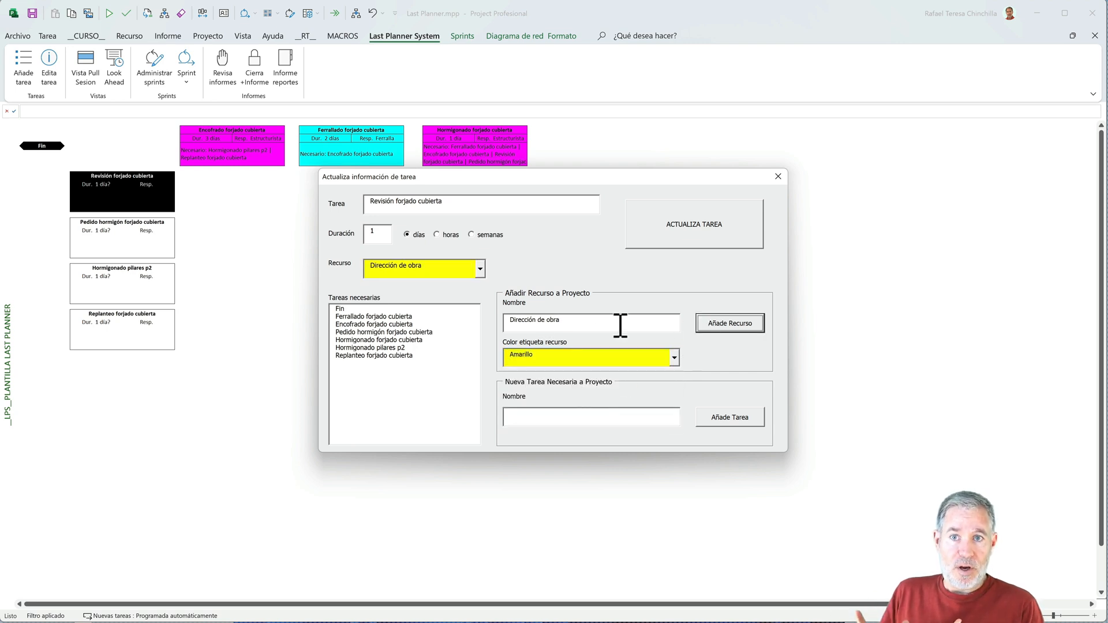
- Mark Ferrallado forjado cubierta as the necessary task for Revisión forjado cubierta and update the task
{"action": "left_click", "coordinate": [392, 316]}
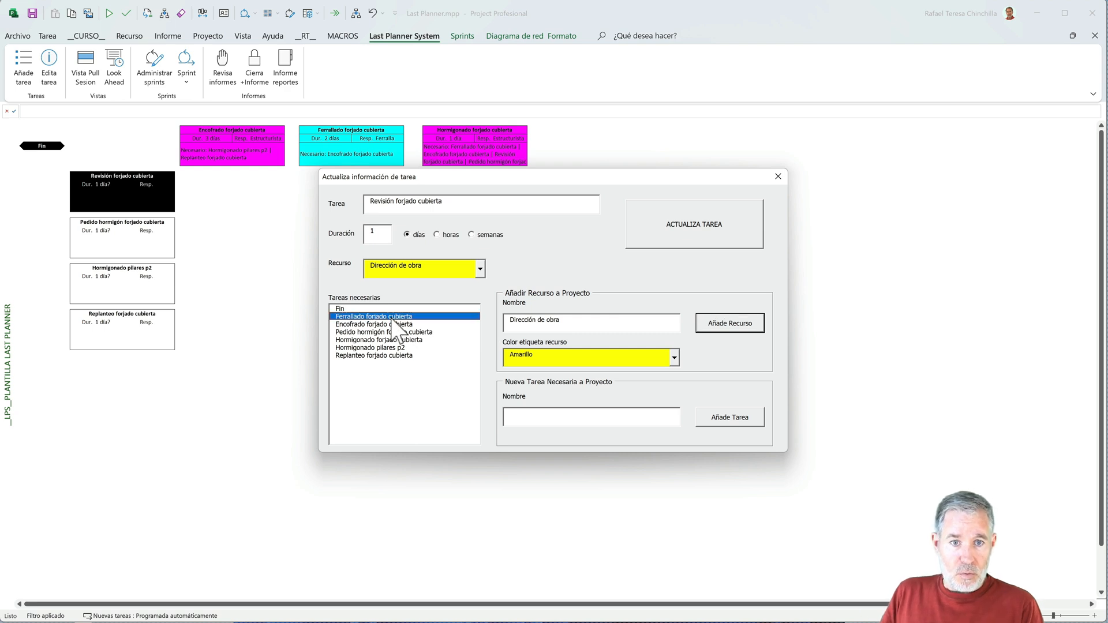
{"action": "left_click", "coordinate": [660, 233]}
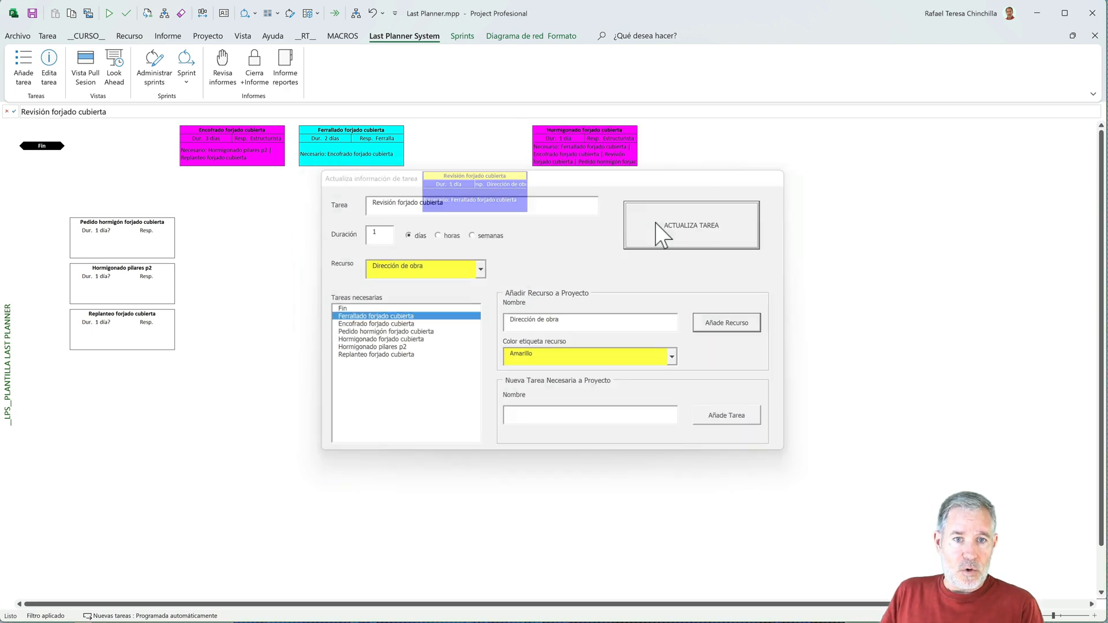
{"action": "left_click", "coordinate": [565, 162]}
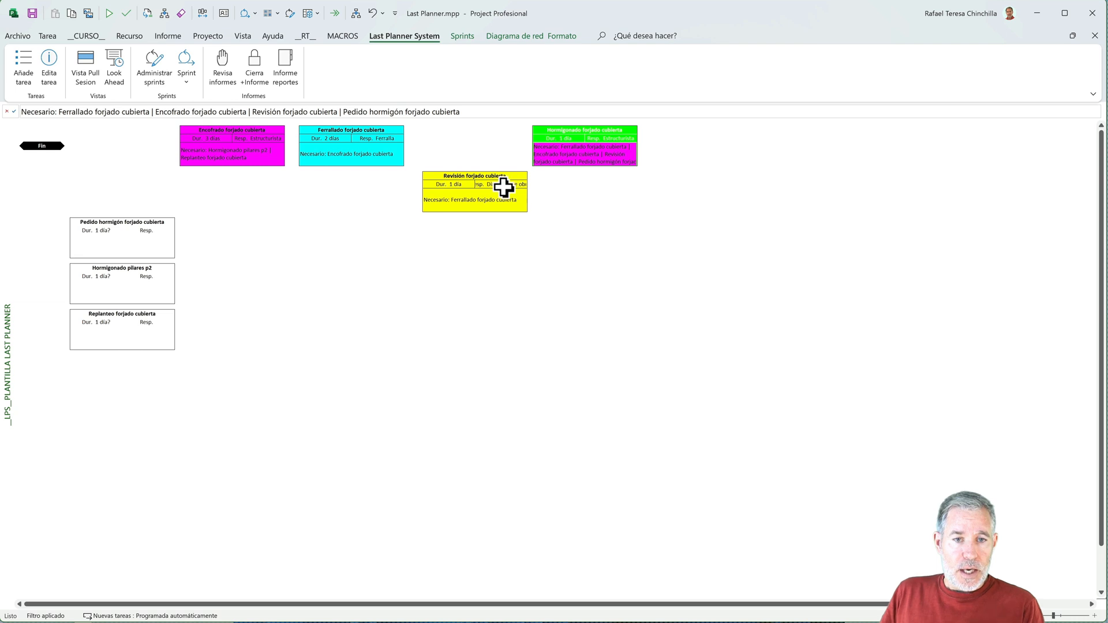
- Open the Pedido hormigón forjado cubierta task for editing and set its duration to 1 day
{"action": "left_click", "coordinate": [147, 237]}
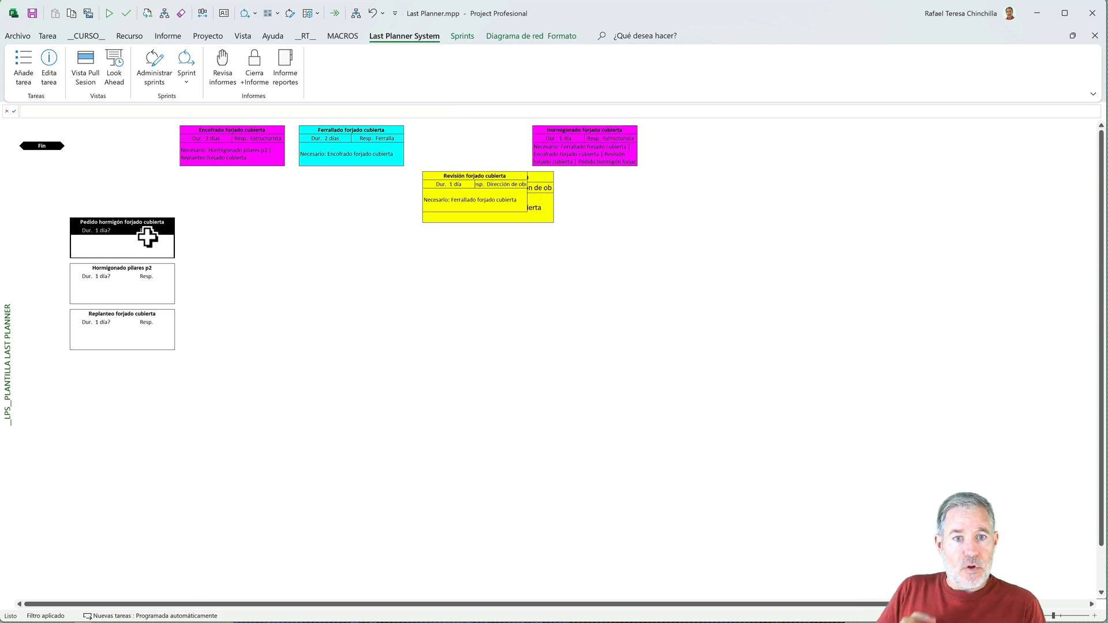
{"action": "left_click", "coordinate": [49, 64]}
{"action": "left_click", "coordinate": [383, 233]}
{"action": "type", "text": "1"}
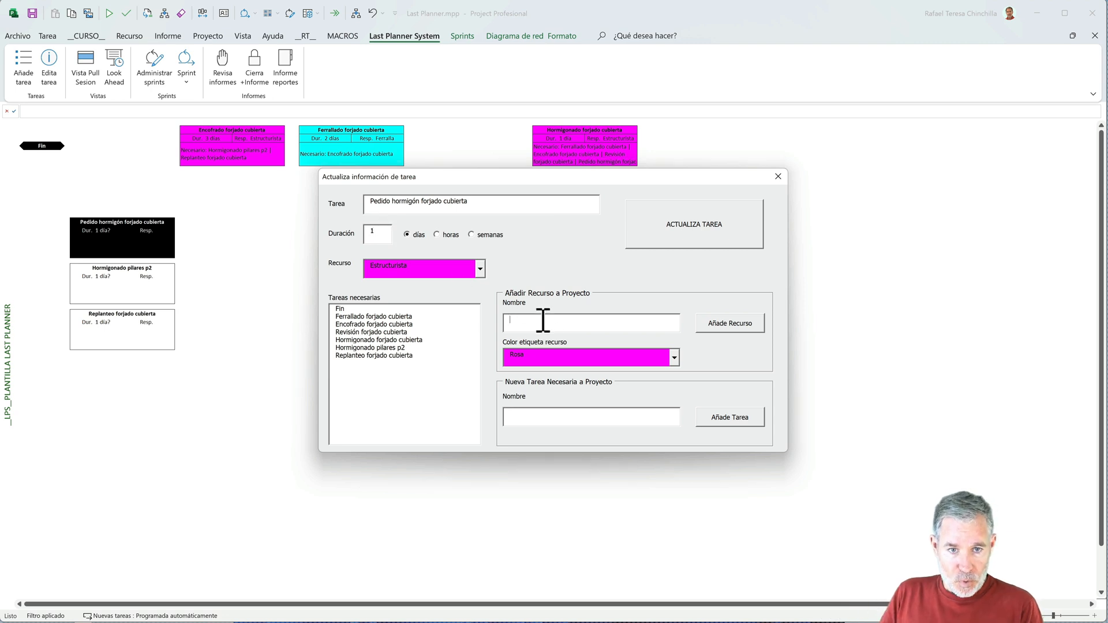
{"action": "type", "text": "Encargado"}
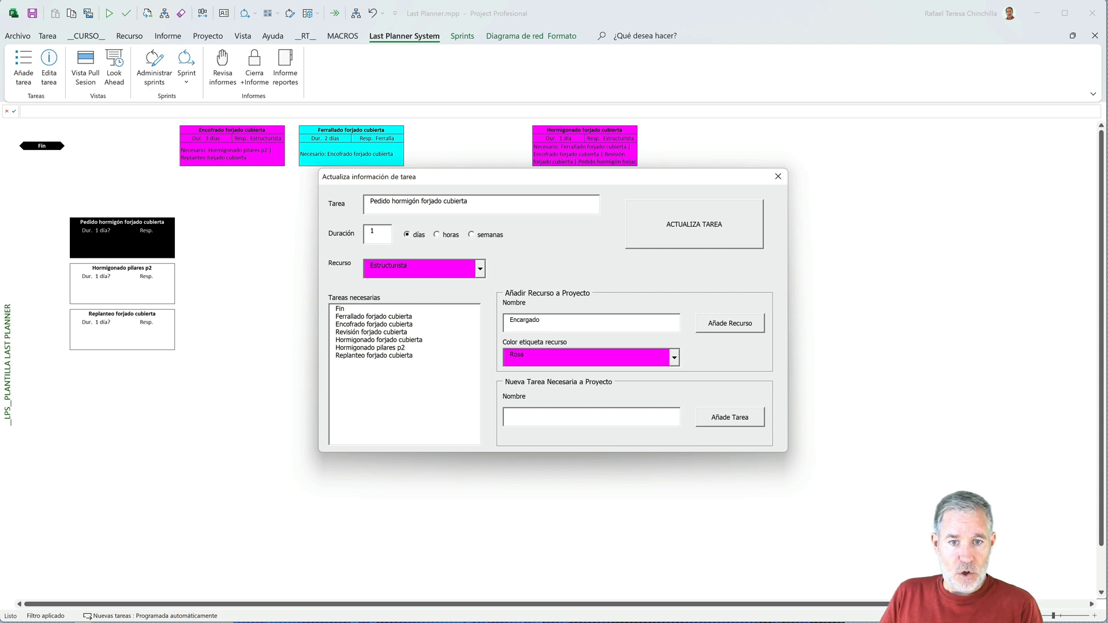
- Add the resource Encargado with the Verde label colour for Pedido hormigón forjado cubierta, and update it with Encofrado forjado cubierta as its necessary task
{"action": "left_click", "coordinate": [674, 358]}
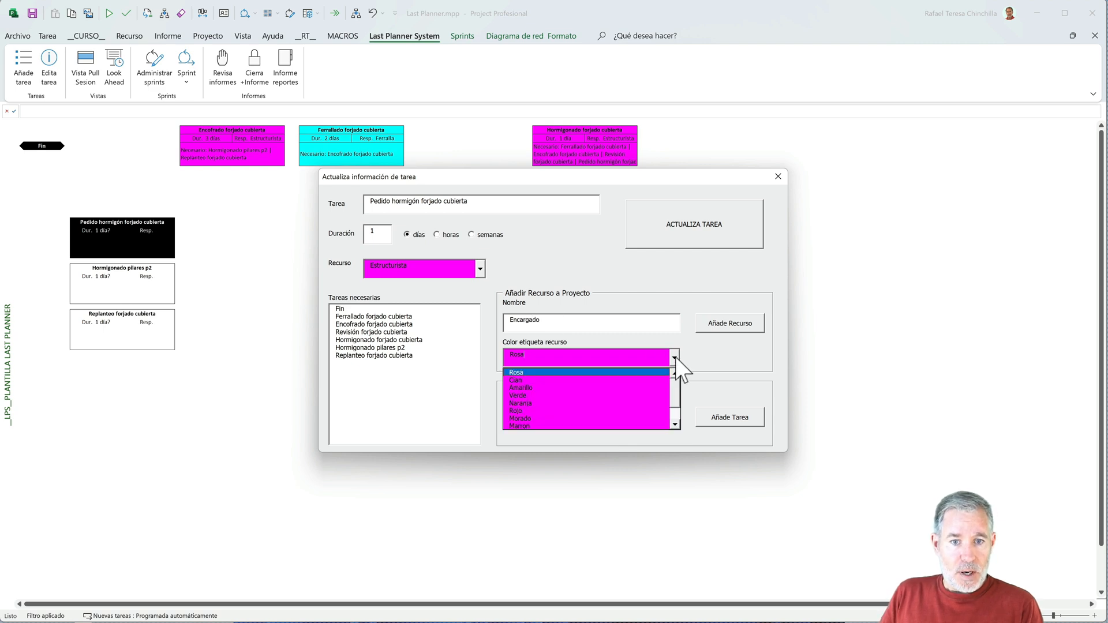
{"action": "left_click", "coordinate": [575, 395]}
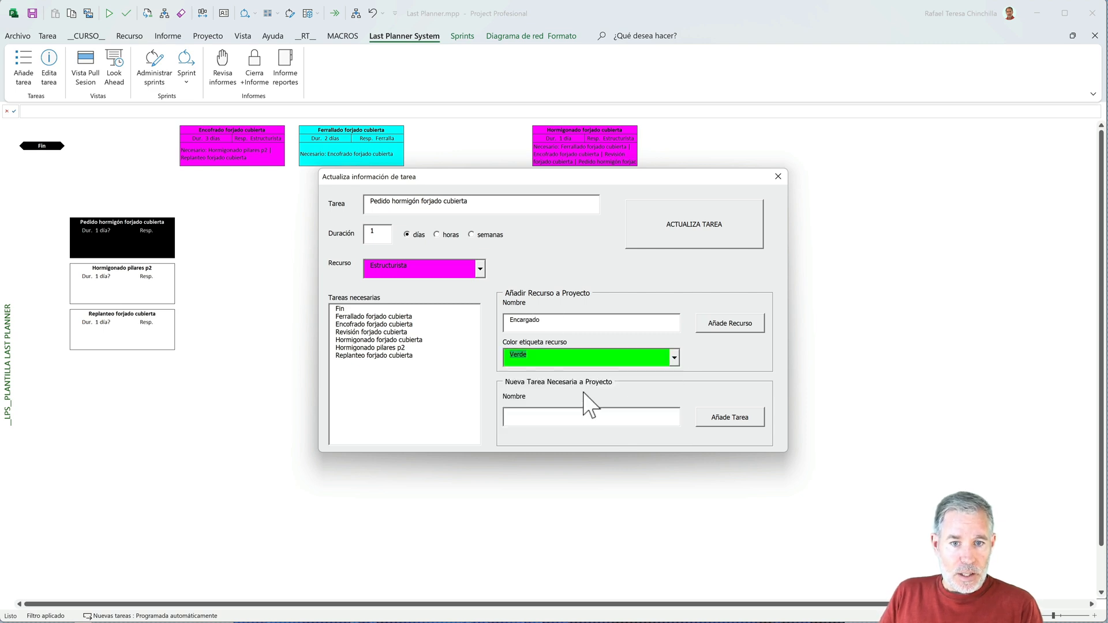
{"action": "left_click", "coordinate": [717, 328]}
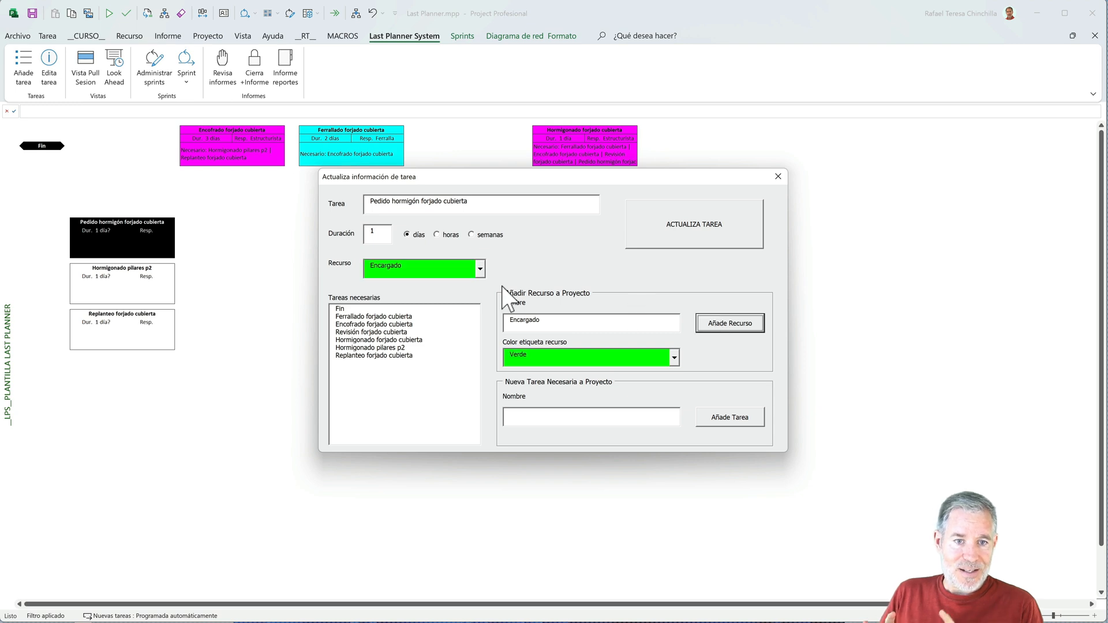
{"action": "left_click", "coordinate": [380, 325]}
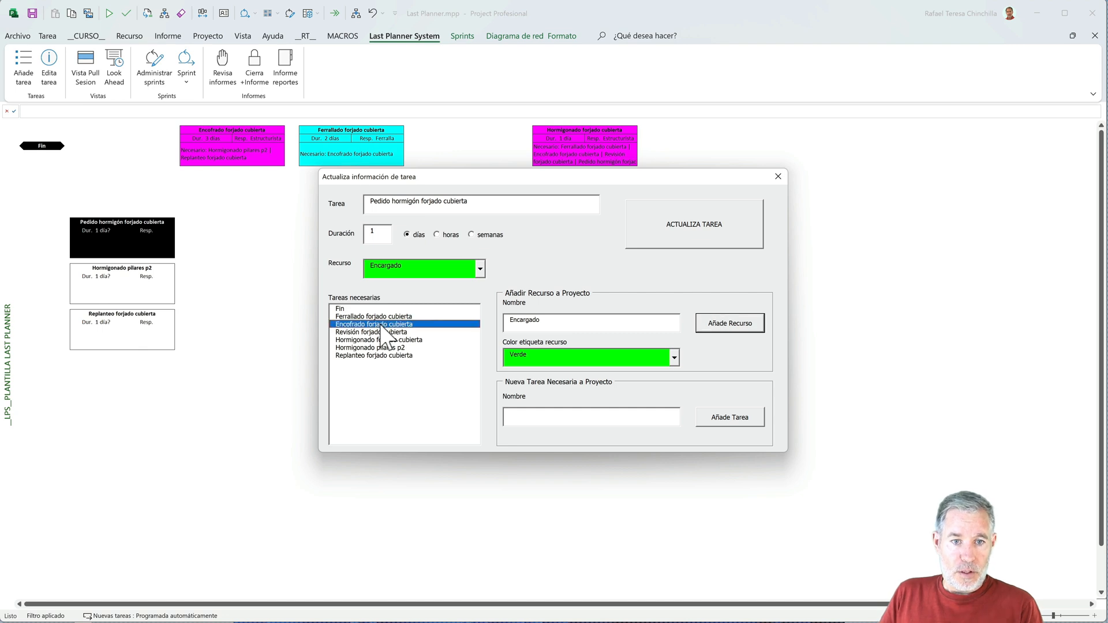
{"action": "left_click", "coordinate": [653, 230]}
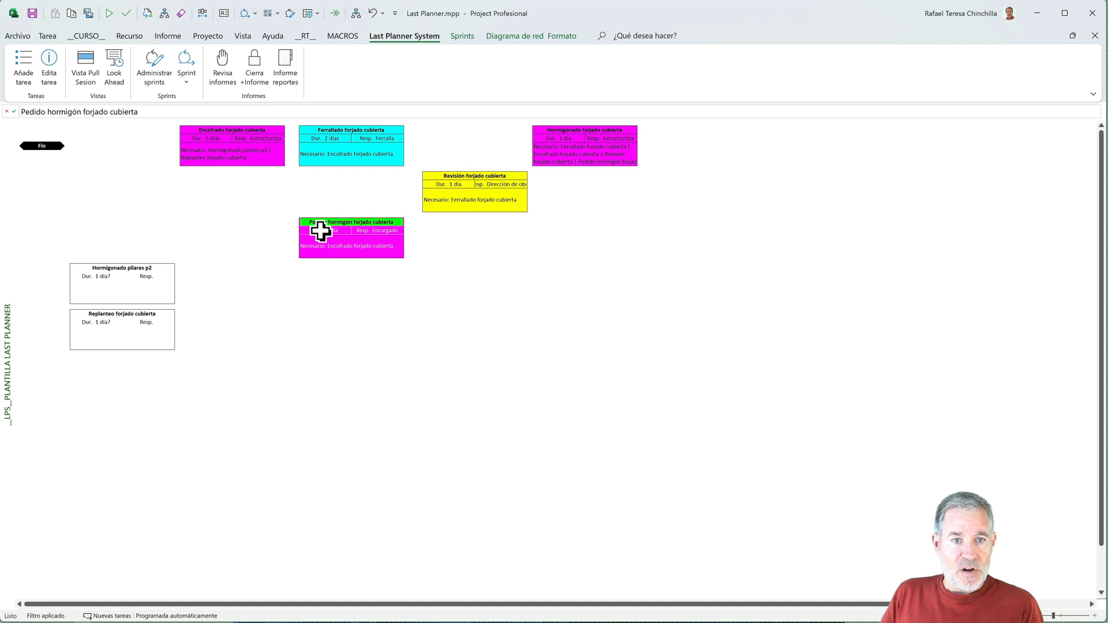
- Open the Hormigonado pilares p2 task for editing and set its duration to 1 day
{"action": "left_click", "coordinate": [141, 273]}
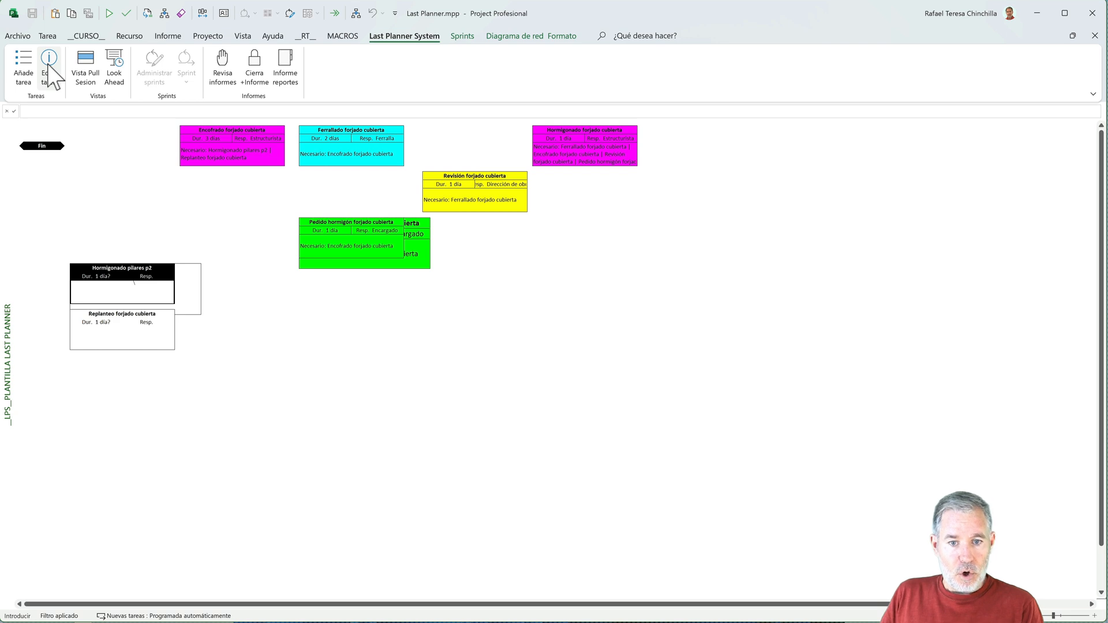
{"action": "left_click", "coordinate": [122, 216]}
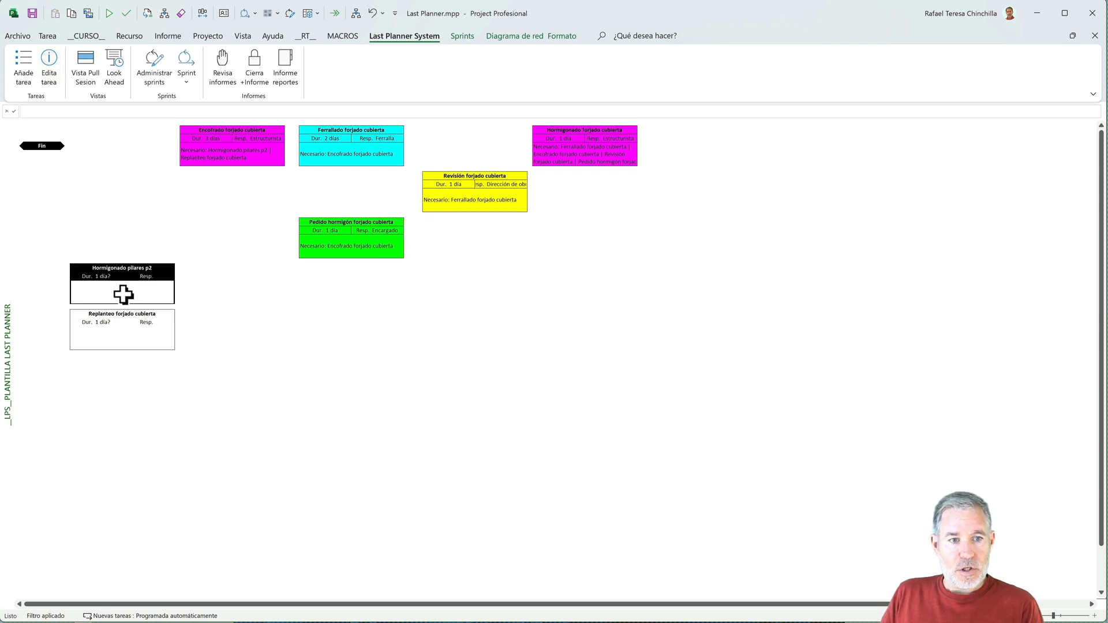
{"action": "left_click", "coordinate": [50, 71]}
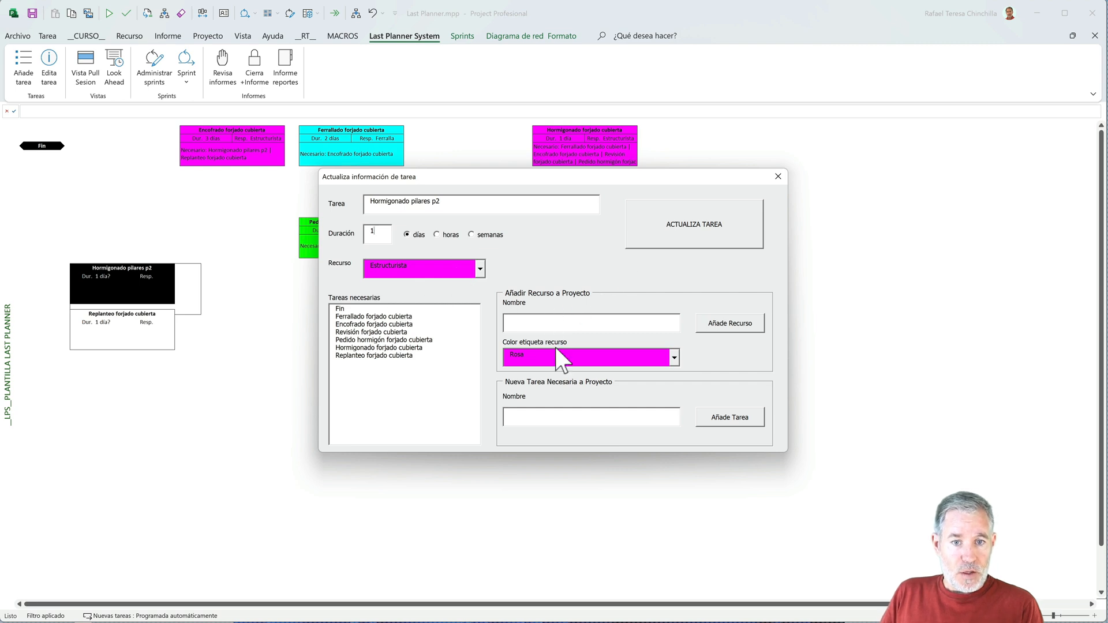
- Add two new tasks to the project, Ferrallado pilares p2 and Encofrado pilares p2, while editing Hormigonado pilares p2
{"action": "left_click", "coordinate": [547, 414]}
{"action": "type", "text": "Ferrallado pilares"}
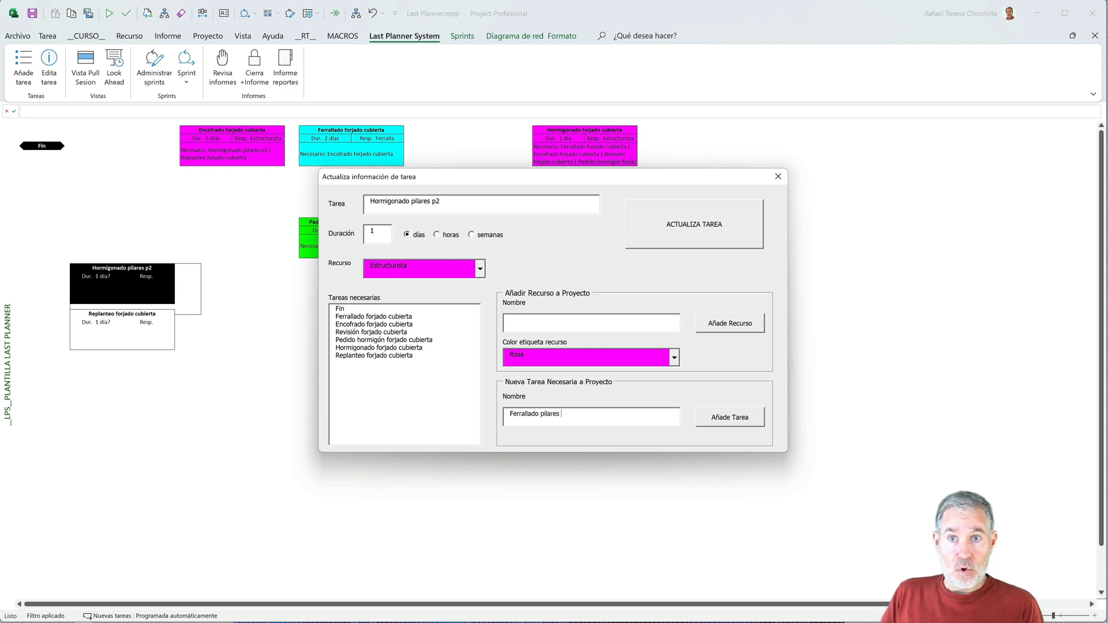
{"action": "type", "text": "p2"}
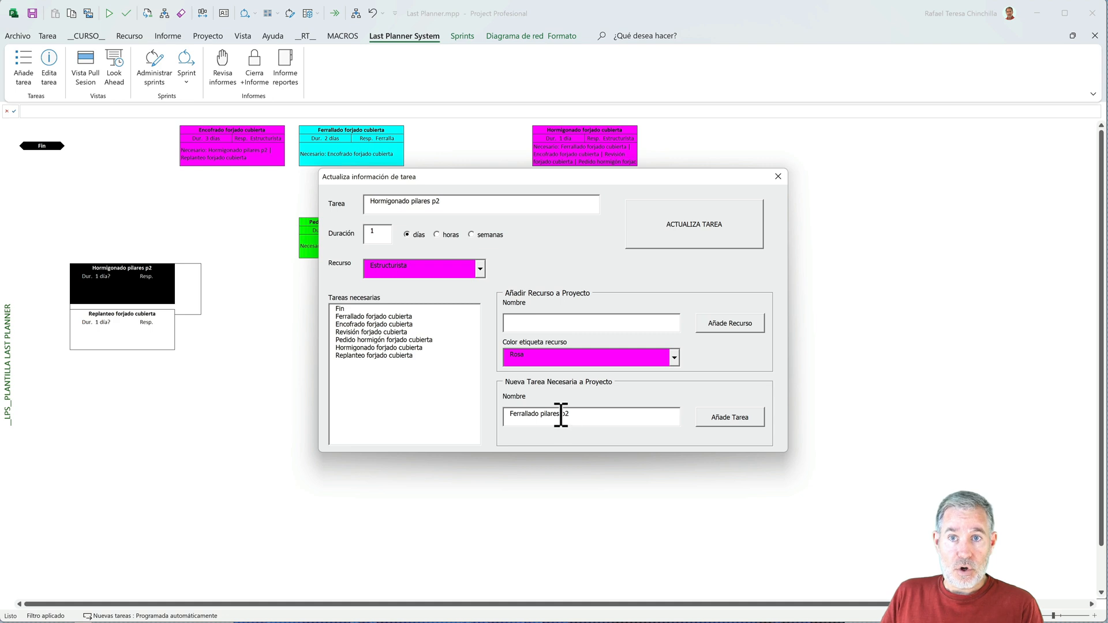
{"action": "left_click", "coordinate": [715, 419]}
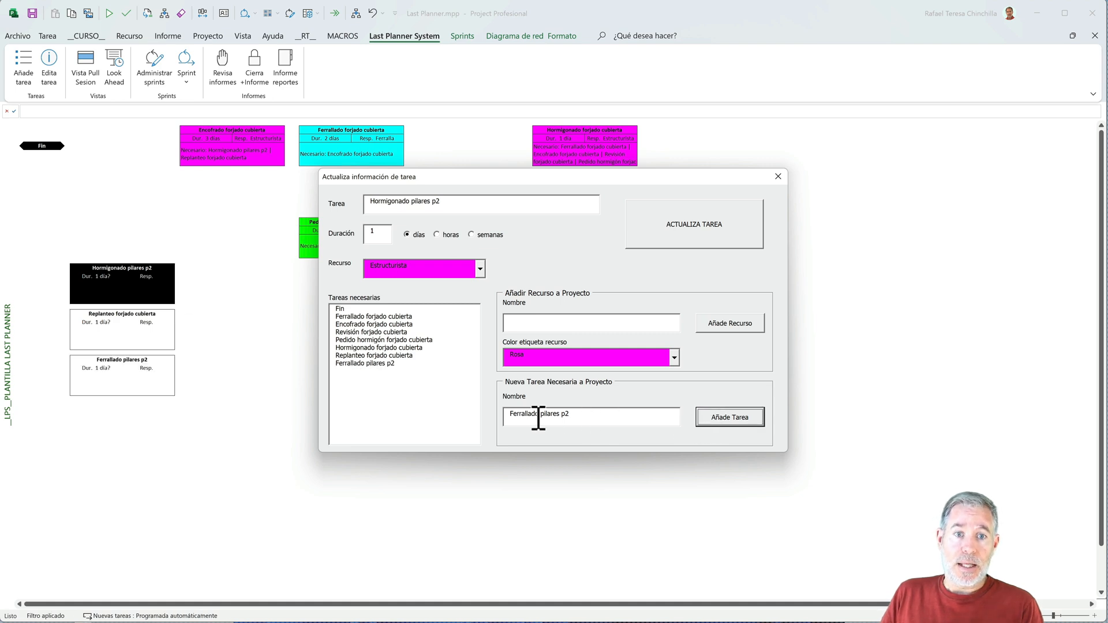
{"action": "left_click_drag", "start_coordinate": [538, 414], "coordinate": [509, 415]}
{"action": "type", "text": "Encofrado"}
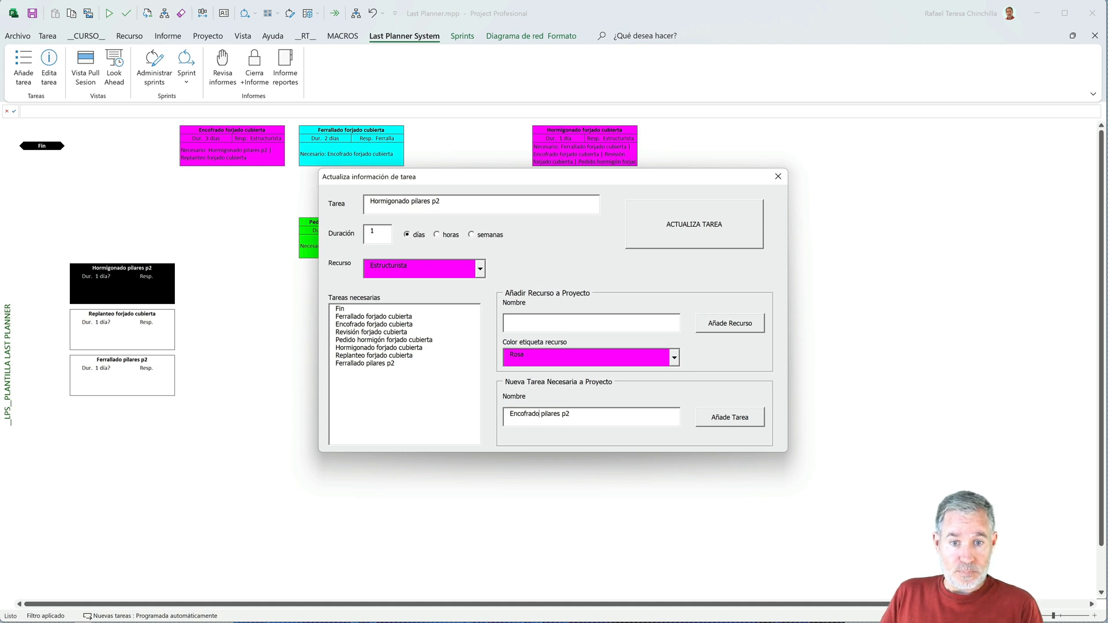
{"action": "left_click", "coordinate": [718, 420]}
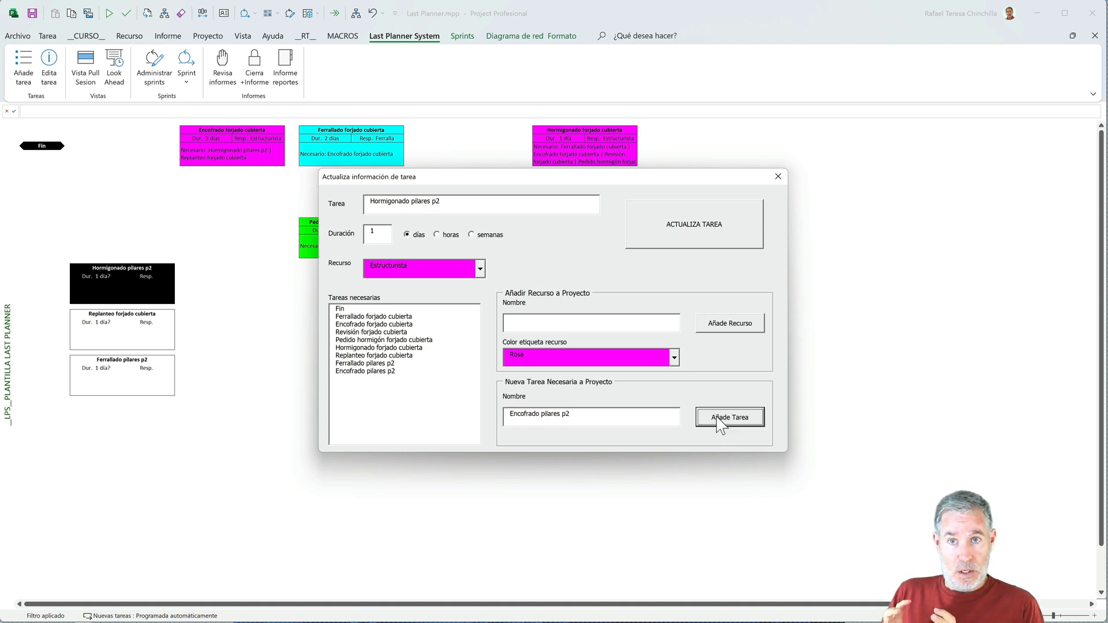
- Update Hormigonado pilares p2 with Ferrallado pilares p2 and Encofrado pilares p2 as its necessary tasks
{"action": "left_click", "coordinate": [376, 364]}
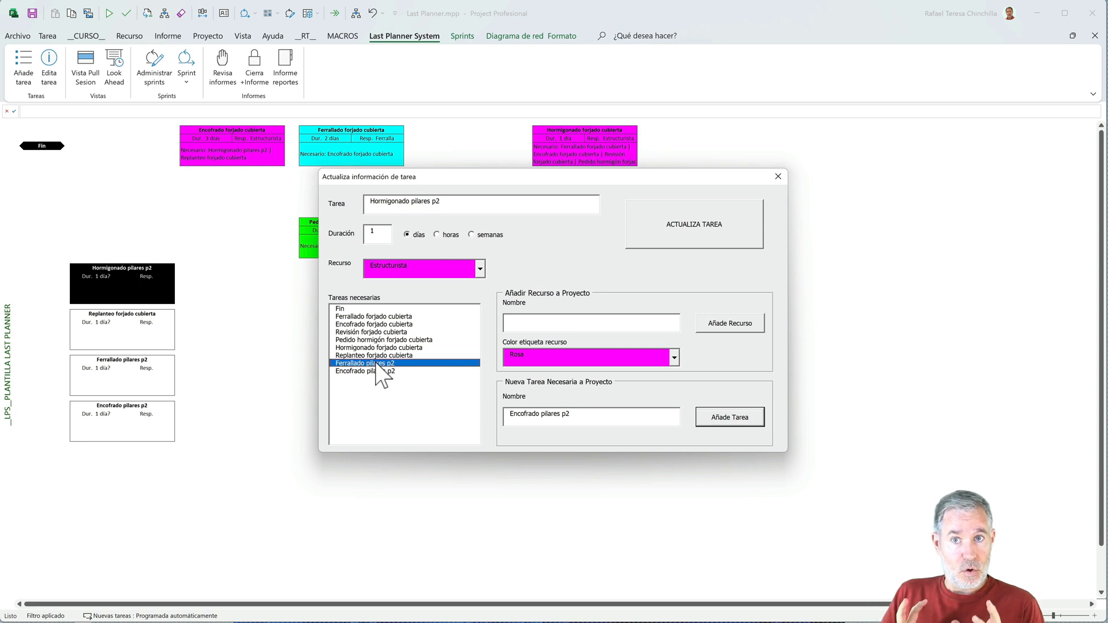
{"action": "left_click", "coordinate": [371, 371]}
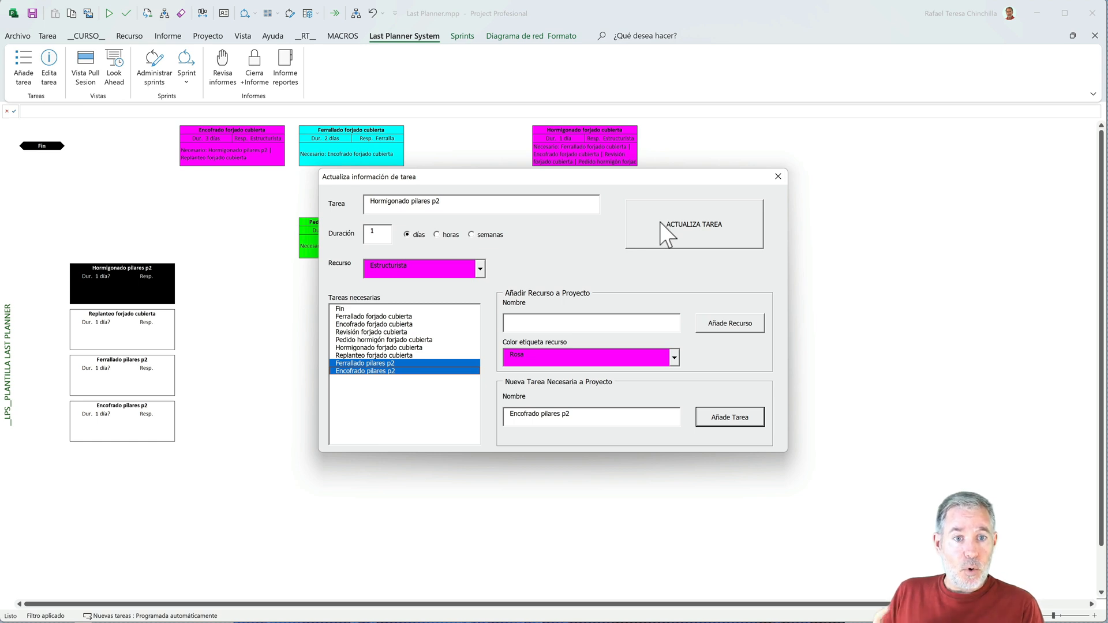
{"action": "left_click", "coordinate": [666, 235]}
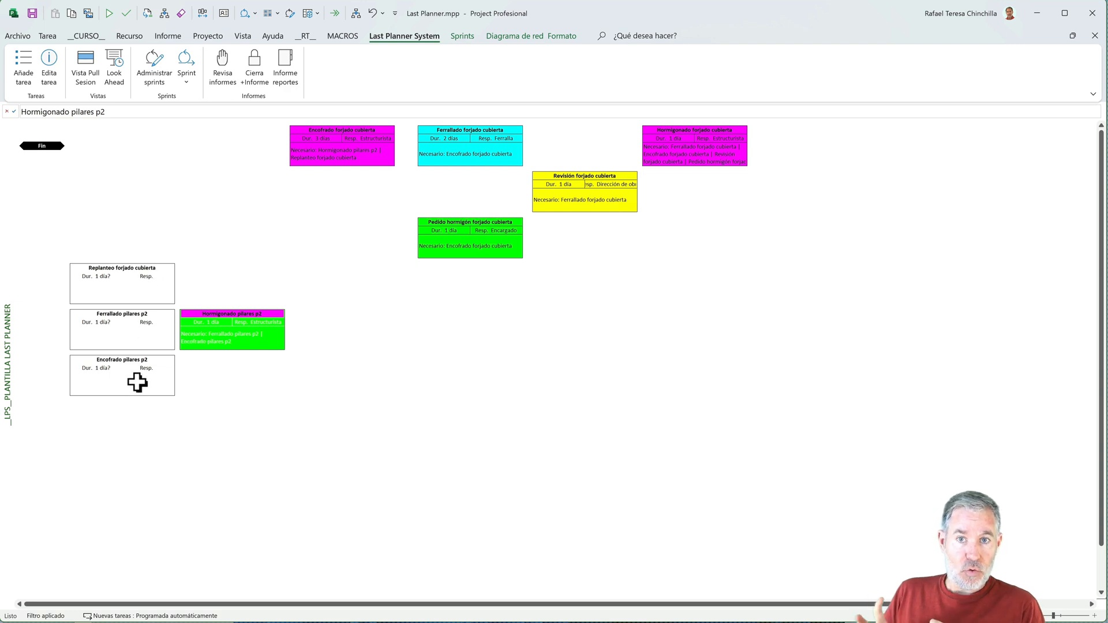
- Open the Replanteo forjado cubierta task for editing and set its duration to 1 day
{"action": "mouse_move", "coordinate": [138, 382]}
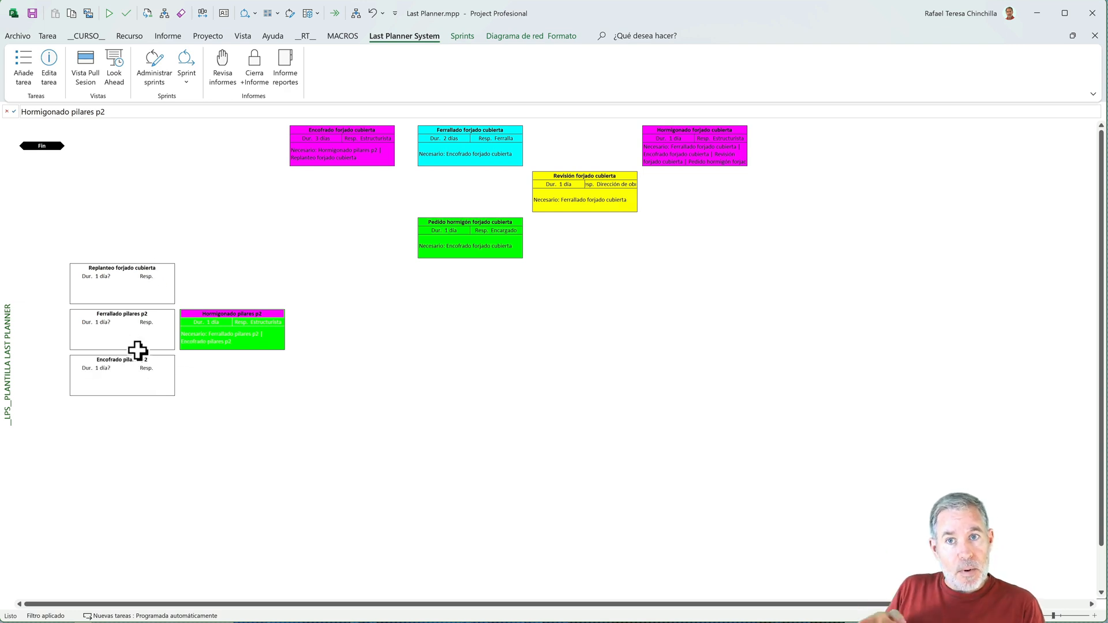
{"action": "mouse_move", "coordinate": [137, 346]}
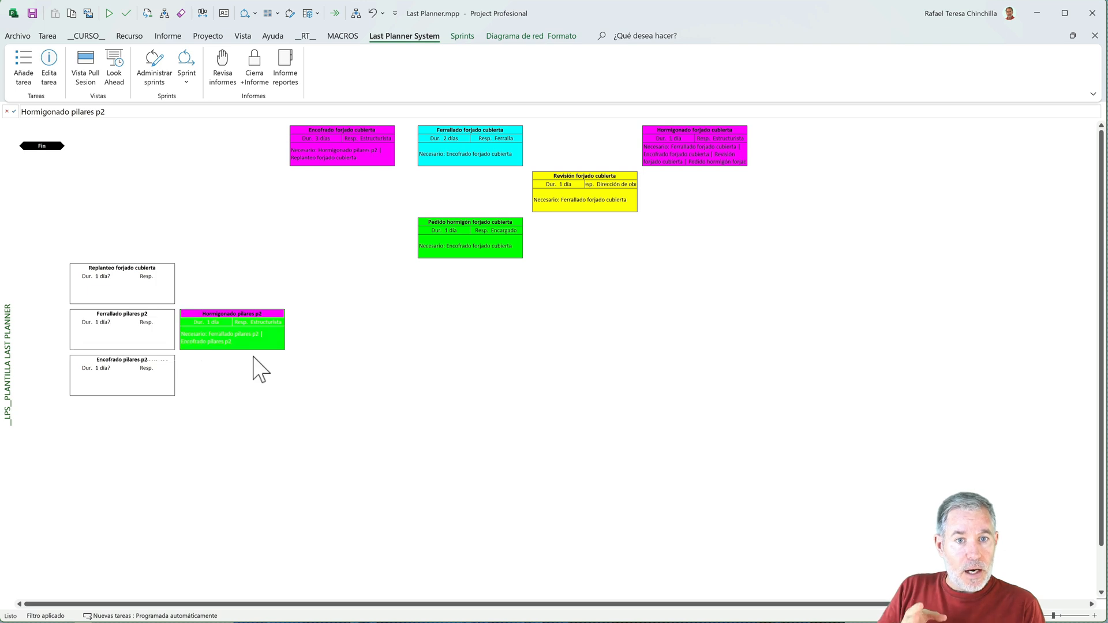
{"action": "left_click", "coordinate": [144, 276]}
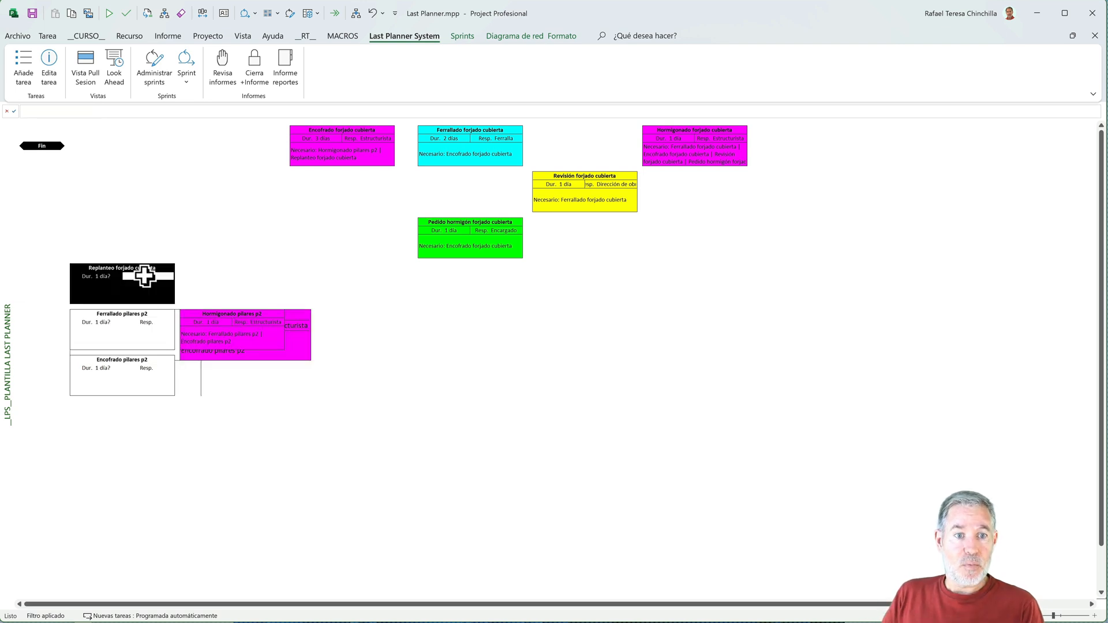
{"action": "left_click", "coordinate": [49, 65]}
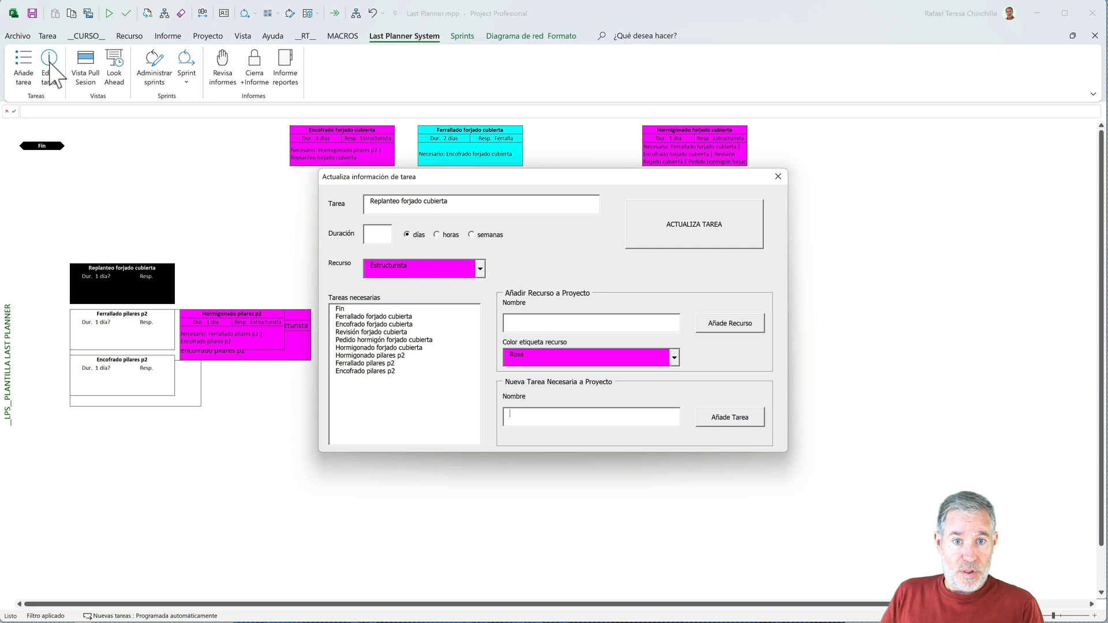
{"action": "left_click", "coordinate": [376, 236]}
{"action": "type", "text": "1"}
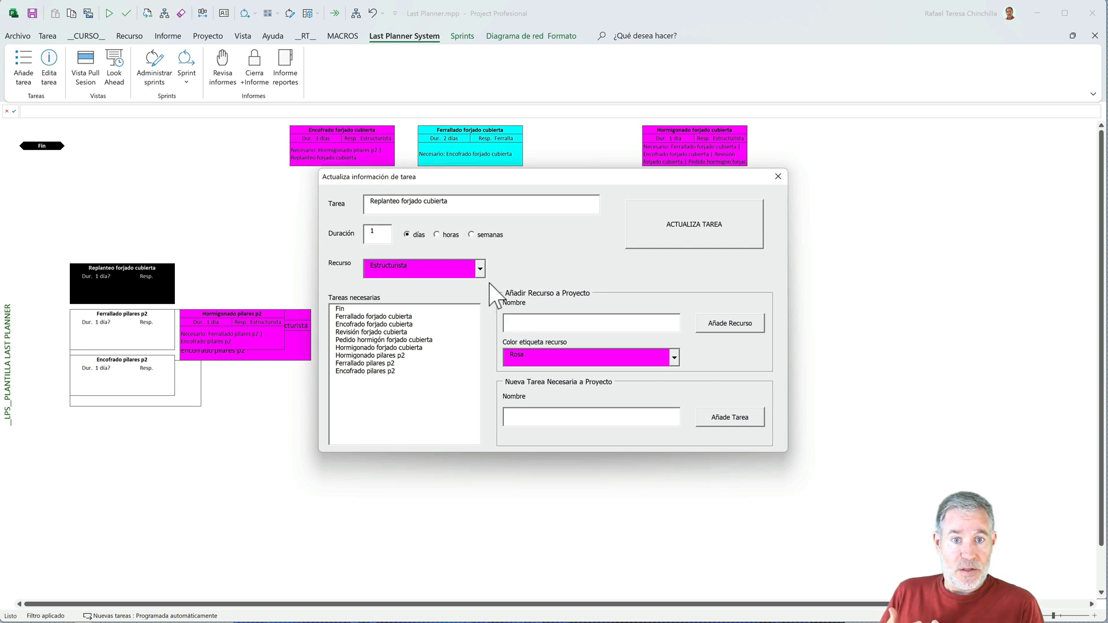
- Add the resource Oficial de replanteo with the Verde label colour for Replanteo forjado cubierta, and update it with Hormigonado pilares p2 as its necessary task
{"action": "left_click", "coordinate": [480, 269]}
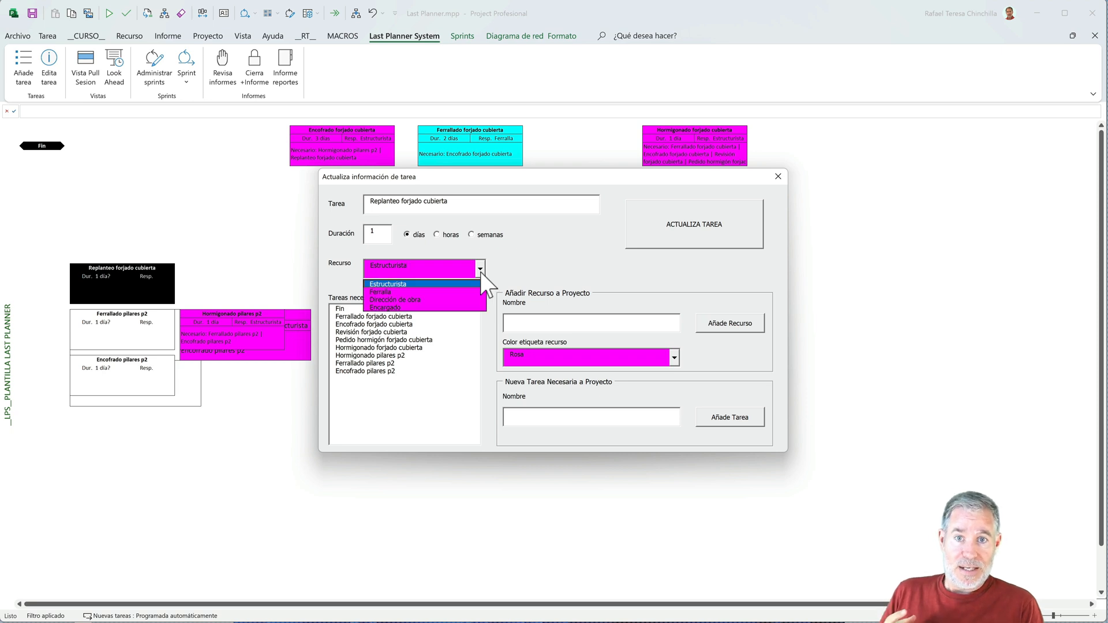
{"action": "left_click", "coordinate": [480, 271]}
{"action": "left_click", "coordinate": [520, 325]}
{"action": "type", "text": "Oficial de replante"}
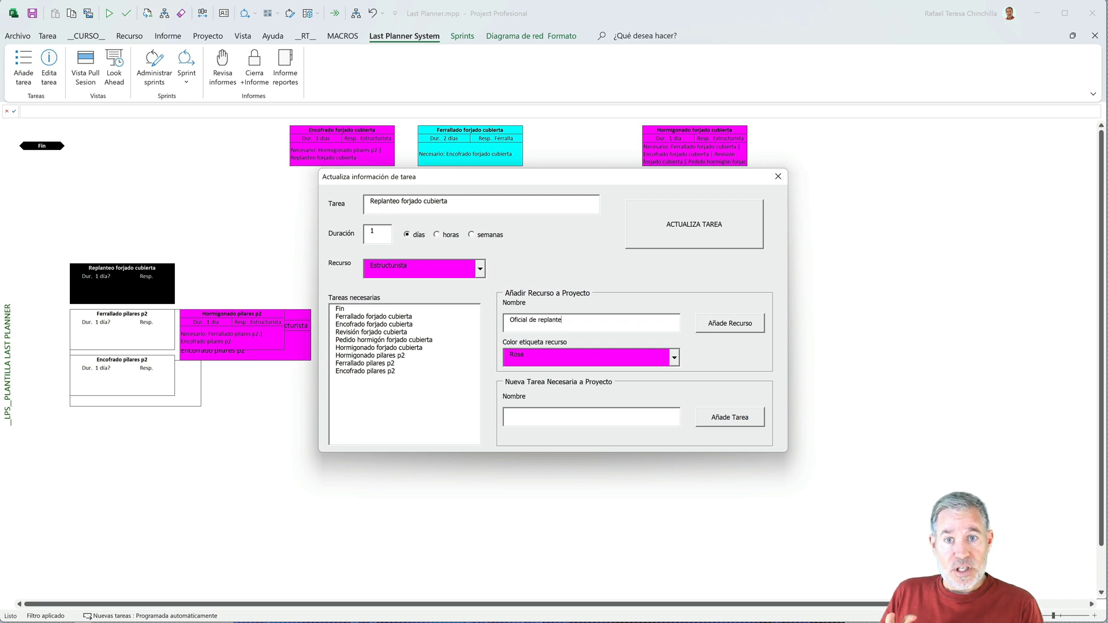
{"action": "type", "text": "o"}
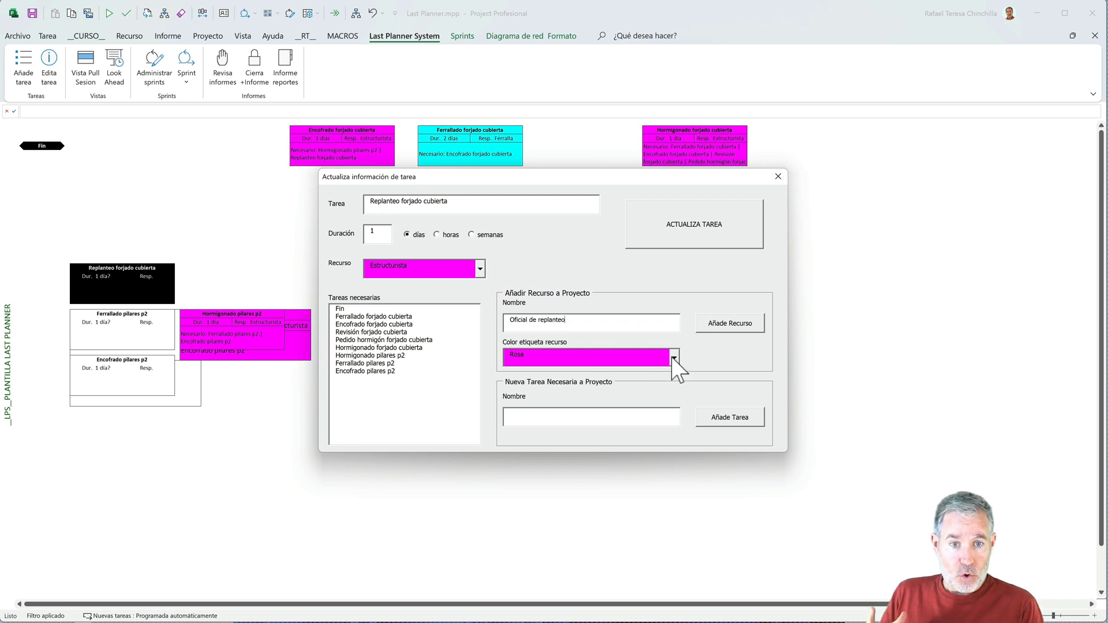
{"action": "left_click", "coordinate": [674, 358]}
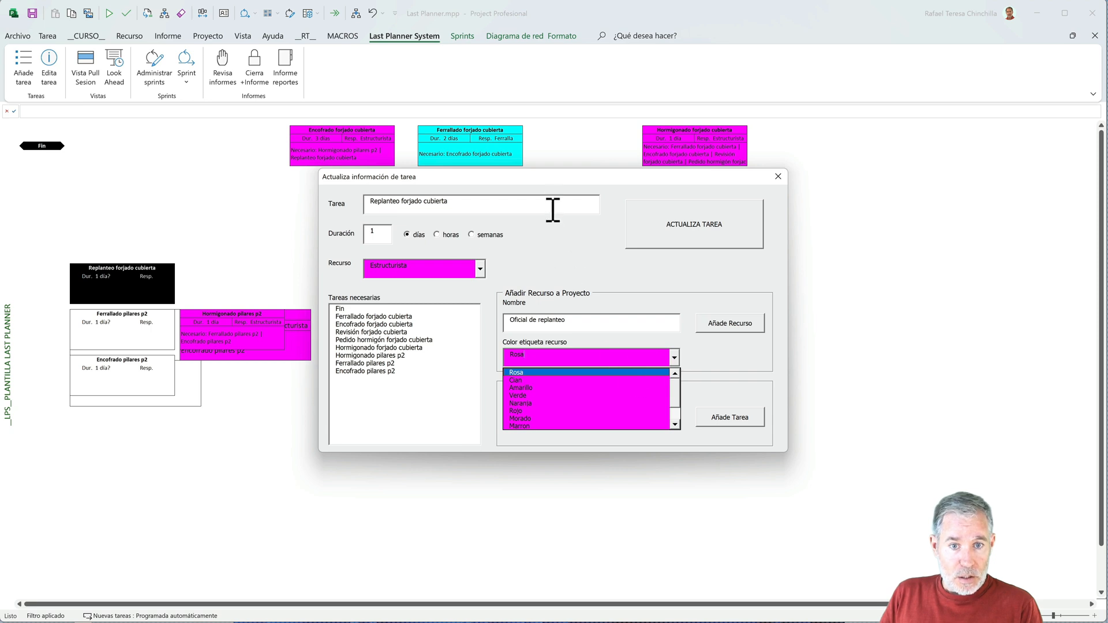
{"action": "left_click_drag", "start_coordinate": [549, 187], "coordinate": [652, 301]}
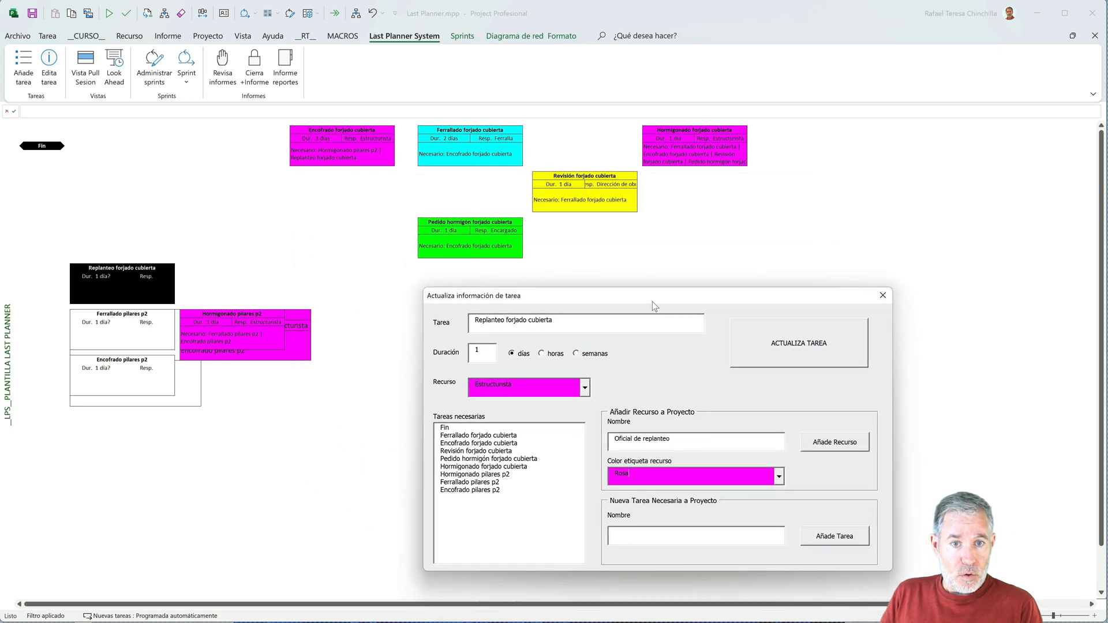
{"action": "left_click", "coordinate": [778, 475]}
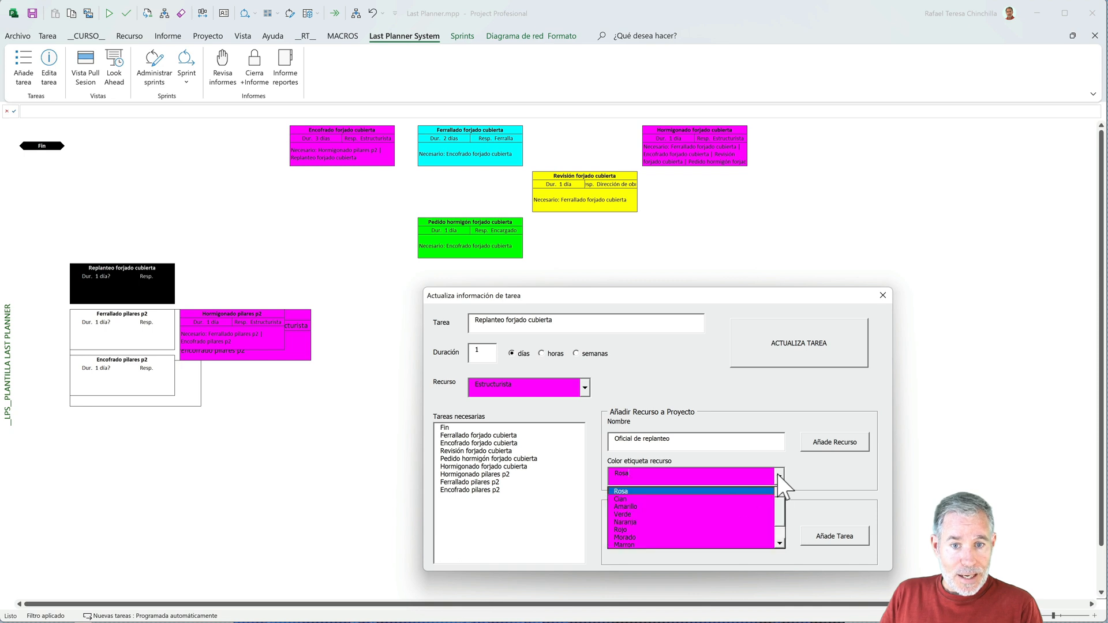
{"action": "left_click", "coordinate": [680, 514]}
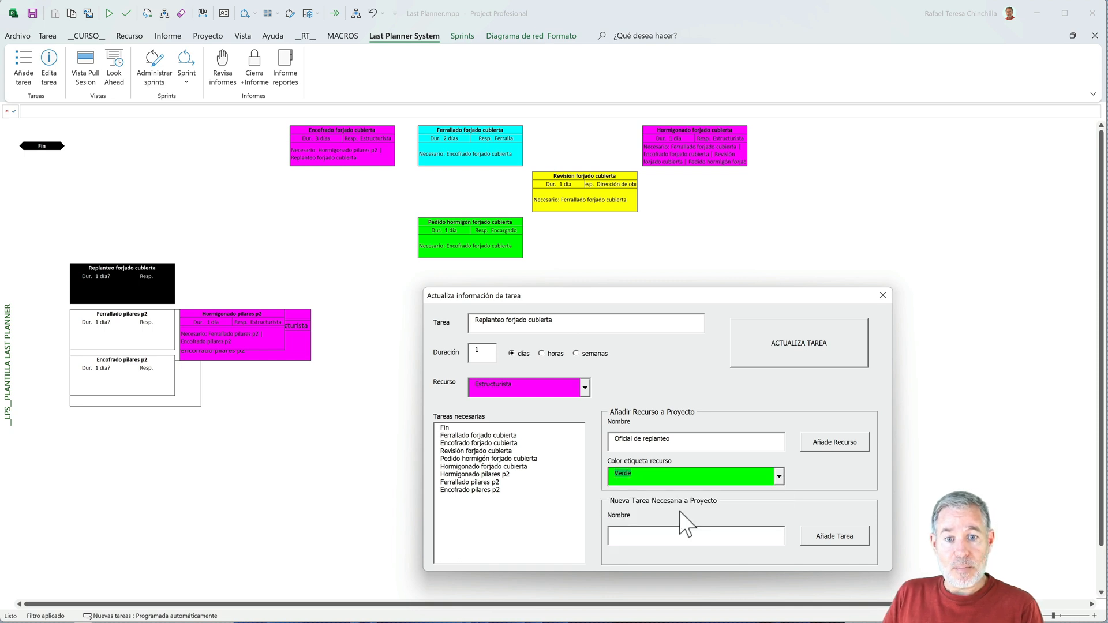
{"action": "left_click", "coordinate": [817, 442]}
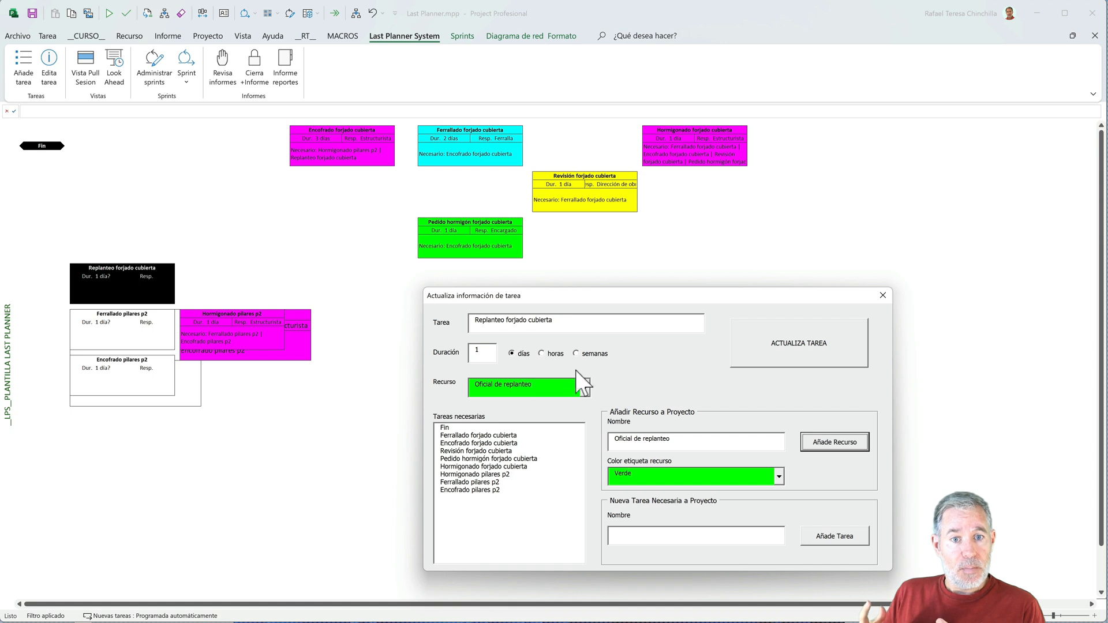
{"action": "left_click", "coordinate": [473, 475]}
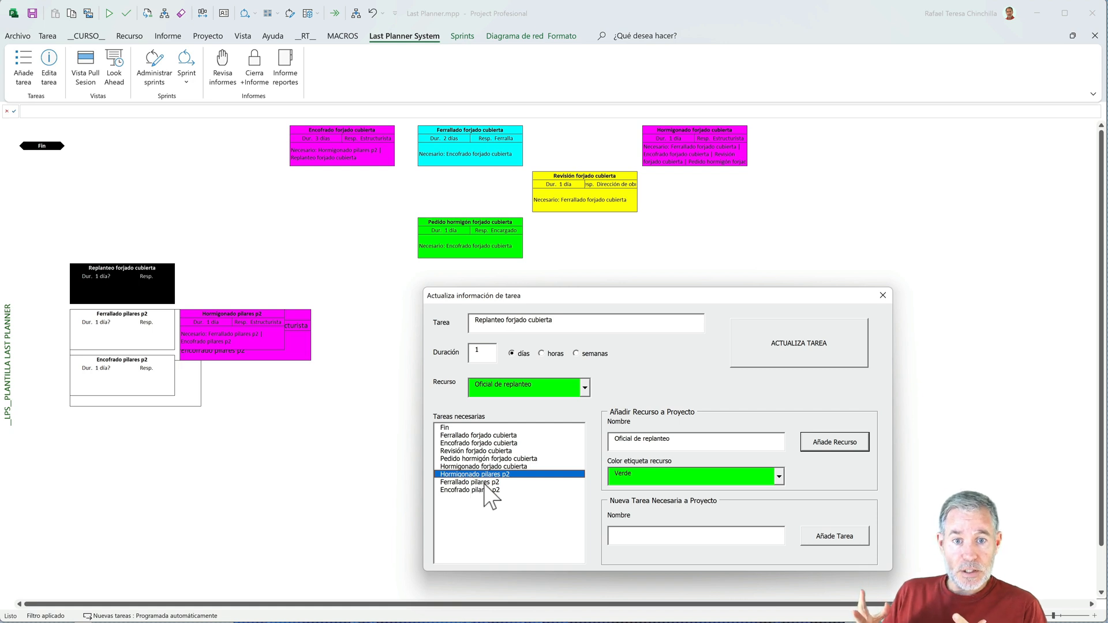
{"action": "left_click", "coordinate": [795, 352]}
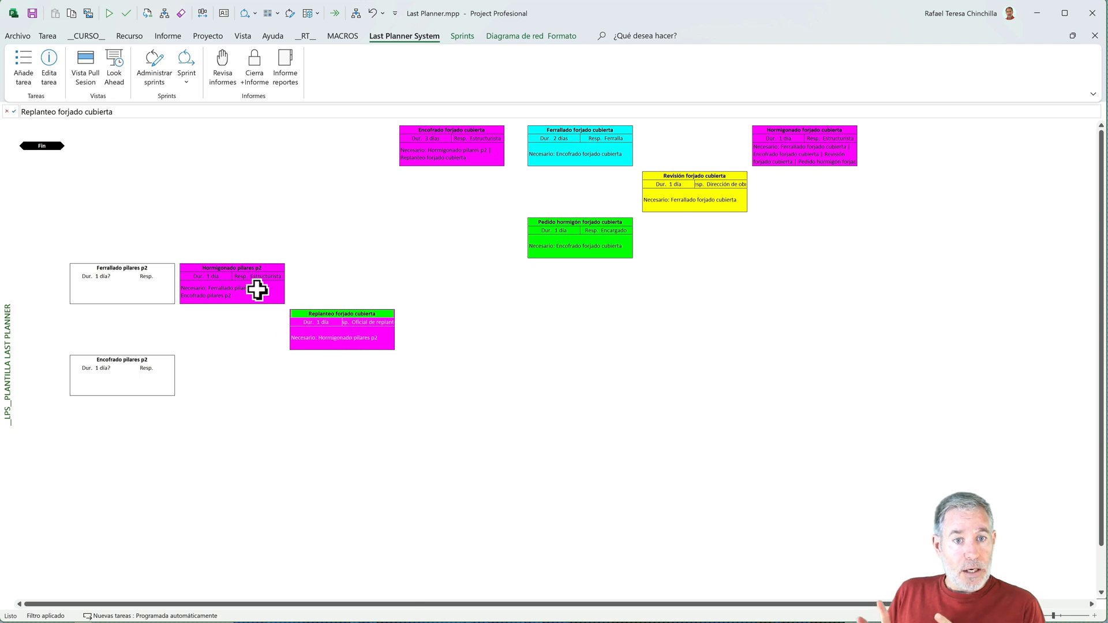
- Open the Ferrallado pilares p2 task for editing, setting its duration to 1 day and its resource to Ferralla
{"action": "left_click", "coordinate": [143, 287]}
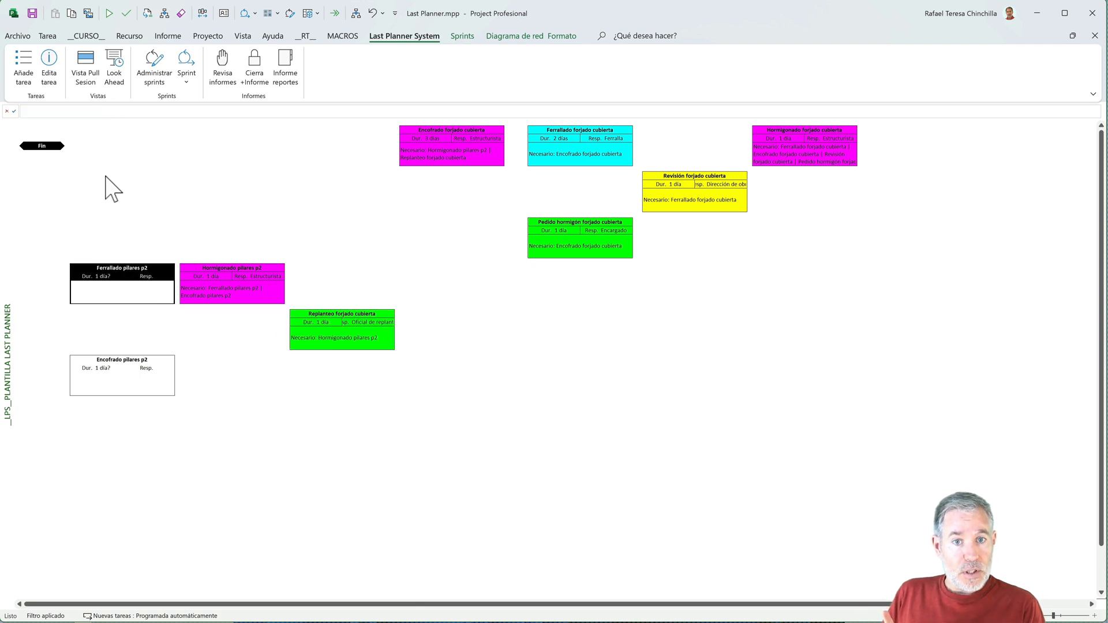
{"action": "left_click", "coordinate": [49, 65]}
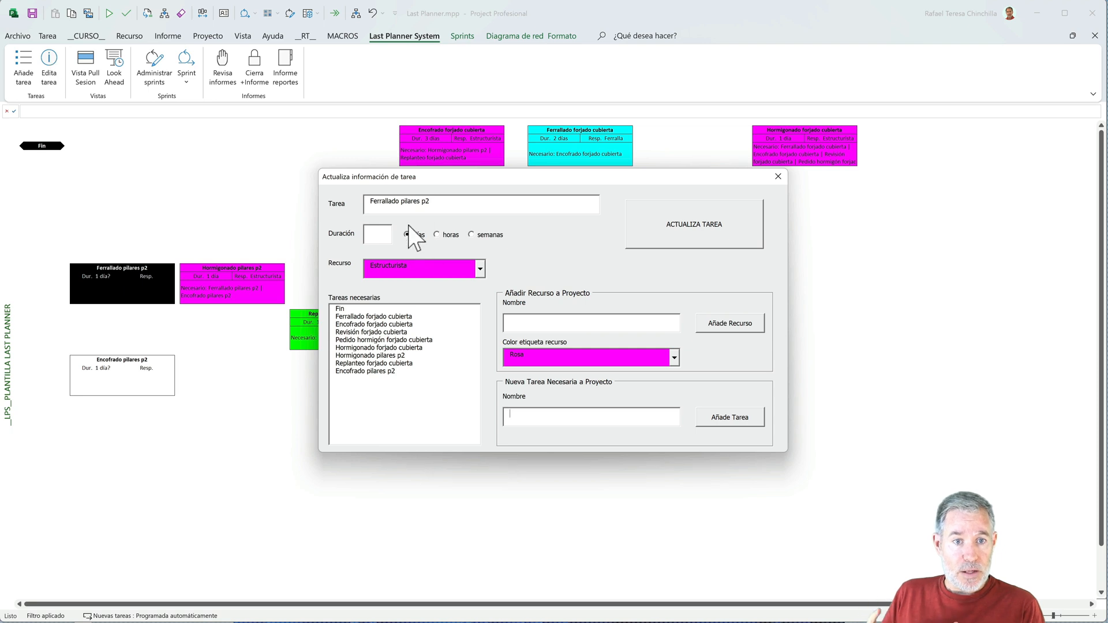
{"action": "type", "text": "1"}
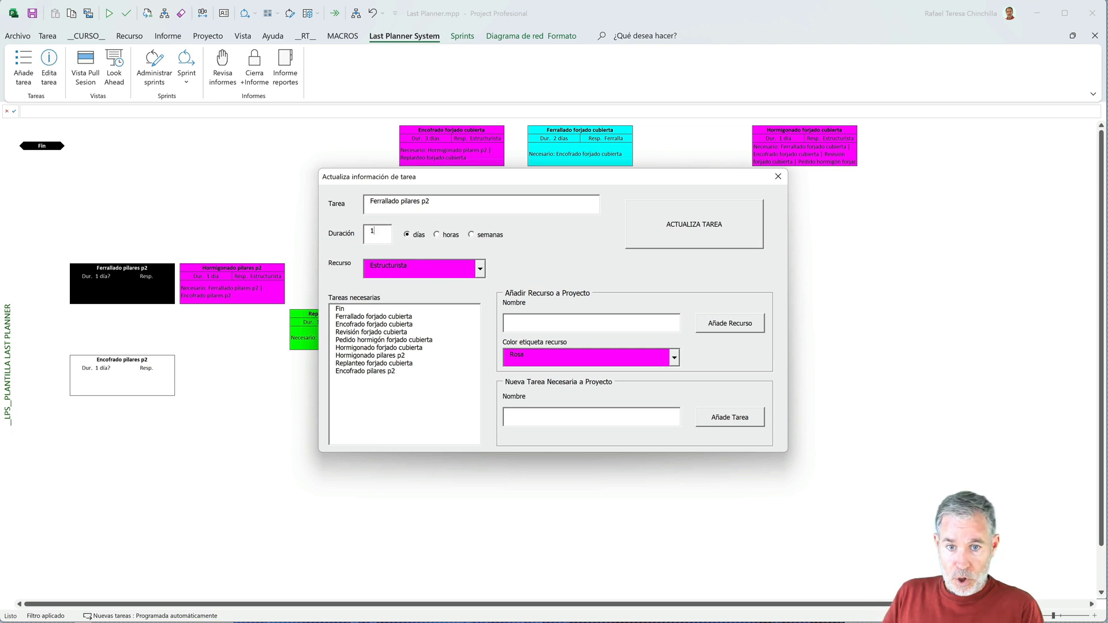
{"action": "left_click", "coordinate": [480, 269]}
{"action": "left_click", "coordinate": [420, 288]}
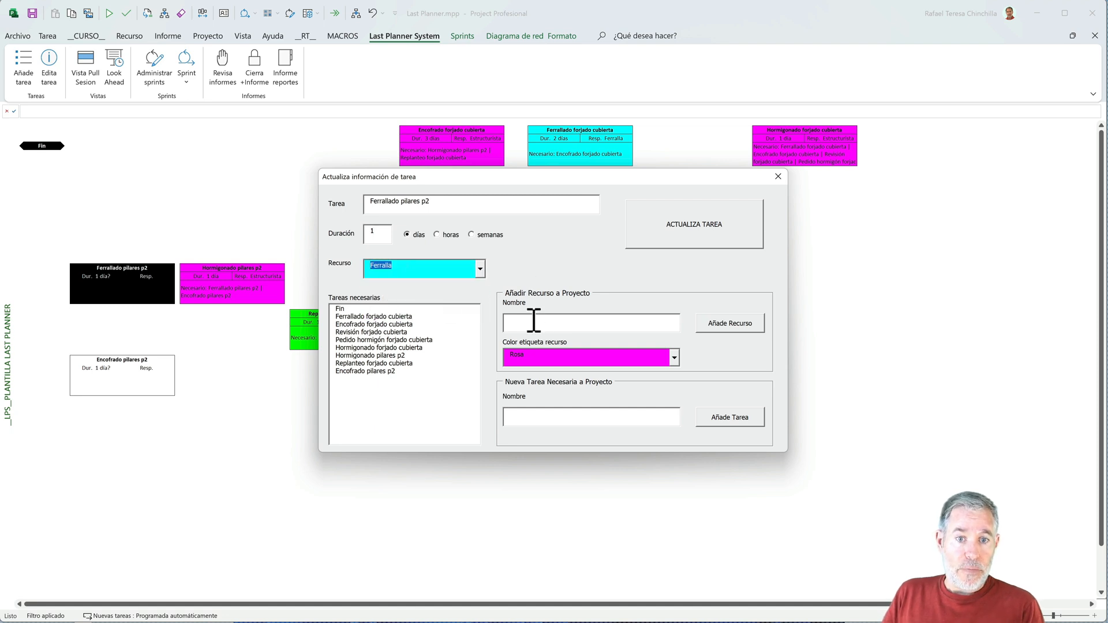
- Add a new task named replanteo pilares p2 and update Ferrallado pilares p2 with it as the necessary task
{"action": "left_click", "coordinate": [533, 416]}
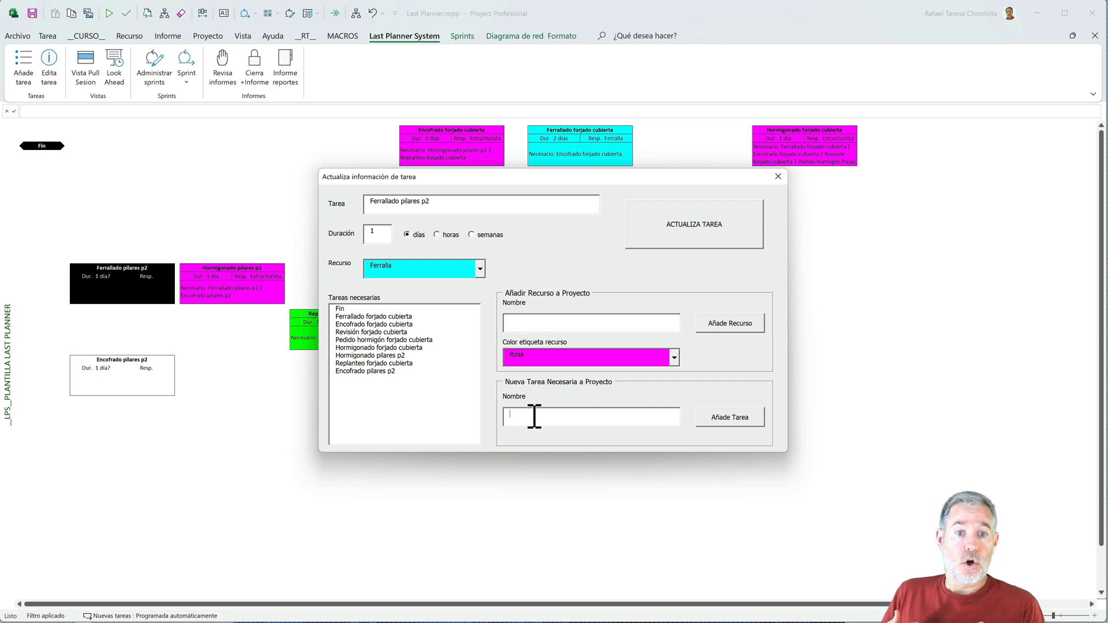
{"action": "type", "text": "replanteo pilare"}
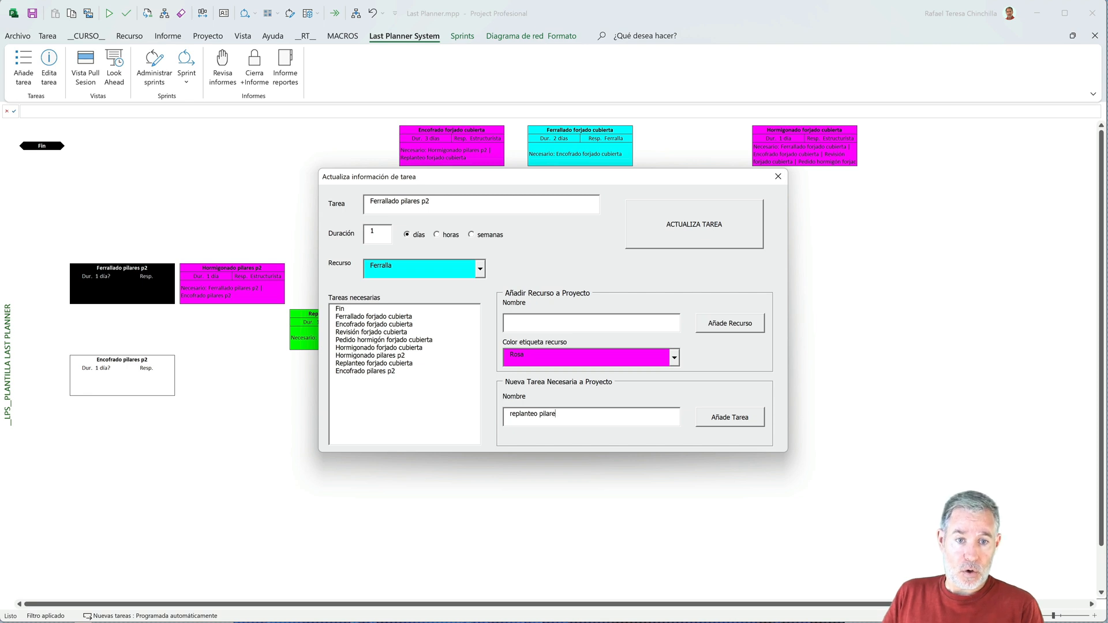
{"action": "type", "text": "s p2"}
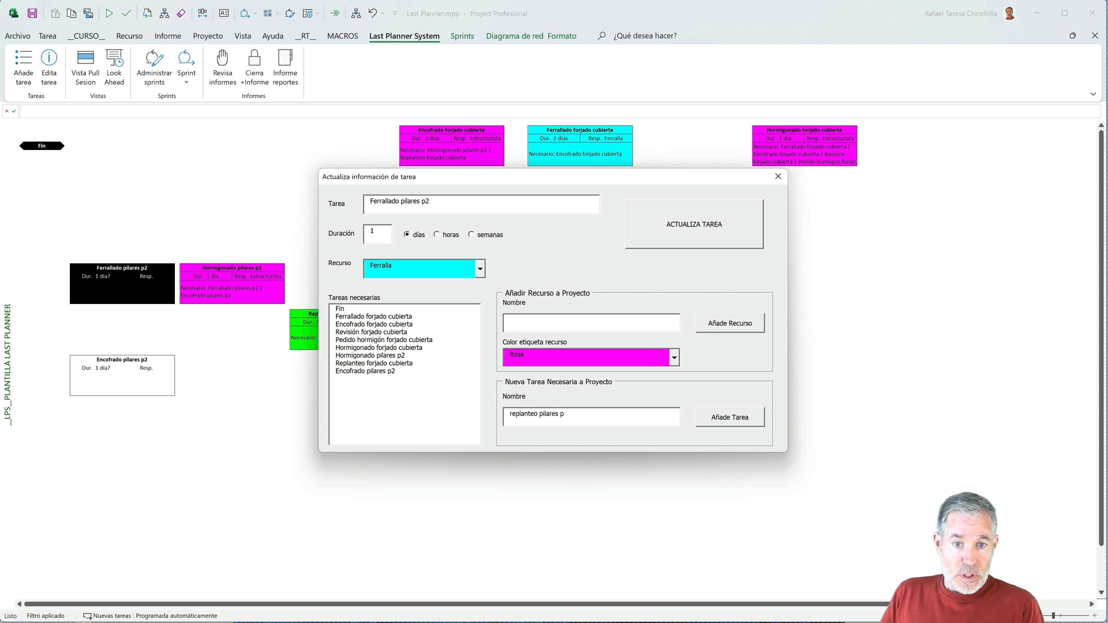
{"action": "left_click", "coordinate": [716, 418]}
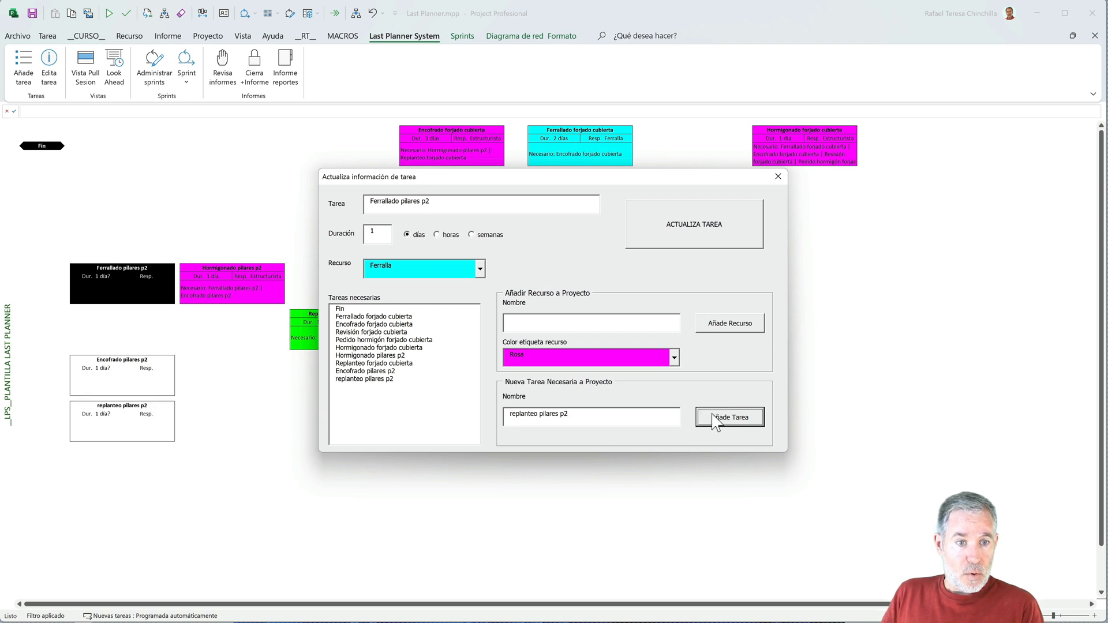
{"action": "left_click", "coordinate": [380, 379]}
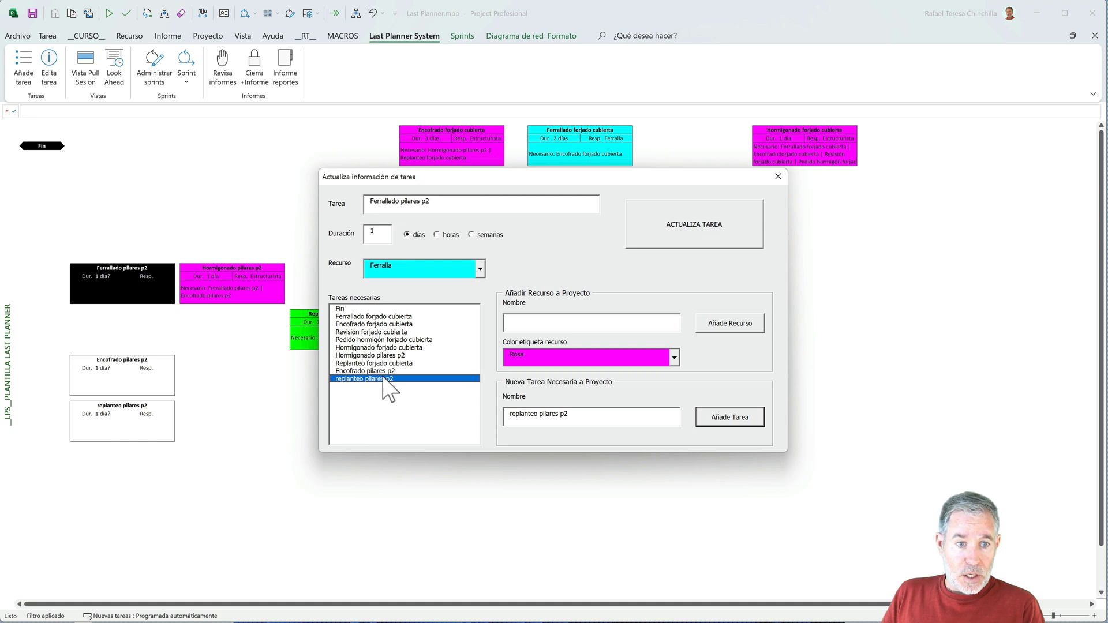
{"action": "left_click", "coordinate": [661, 231]}
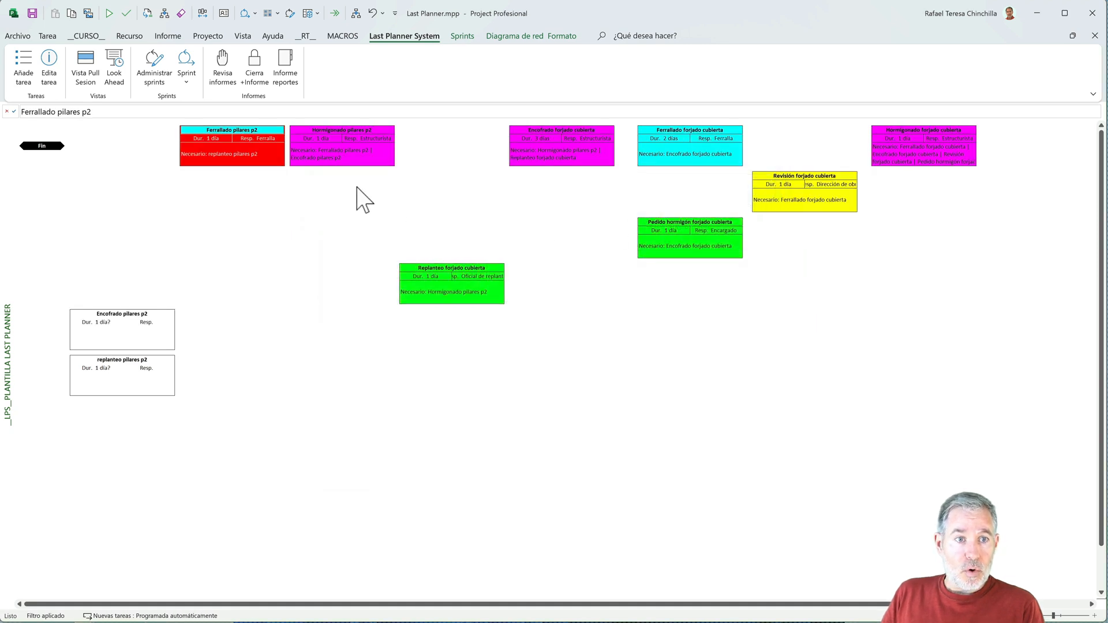
- Open the Encofrado pilares p2 task for editing, set its duration to 1 day and select replanteo pilares p2 as a necessary task
{"action": "left_click", "coordinate": [151, 328]}
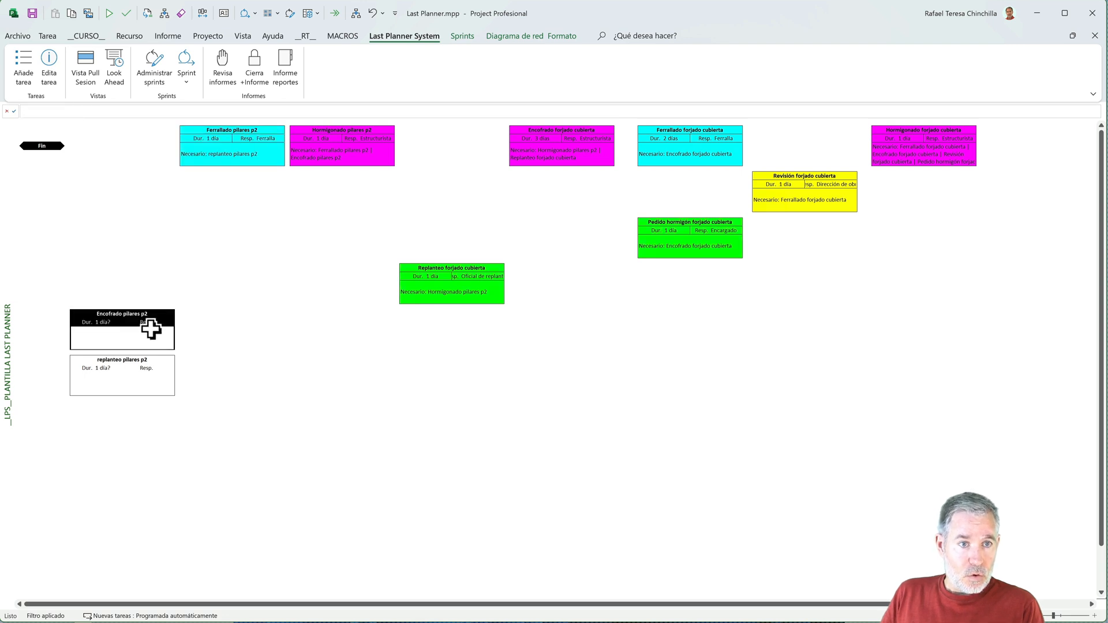
{"action": "left_click", "coordinate": [49, 67]}
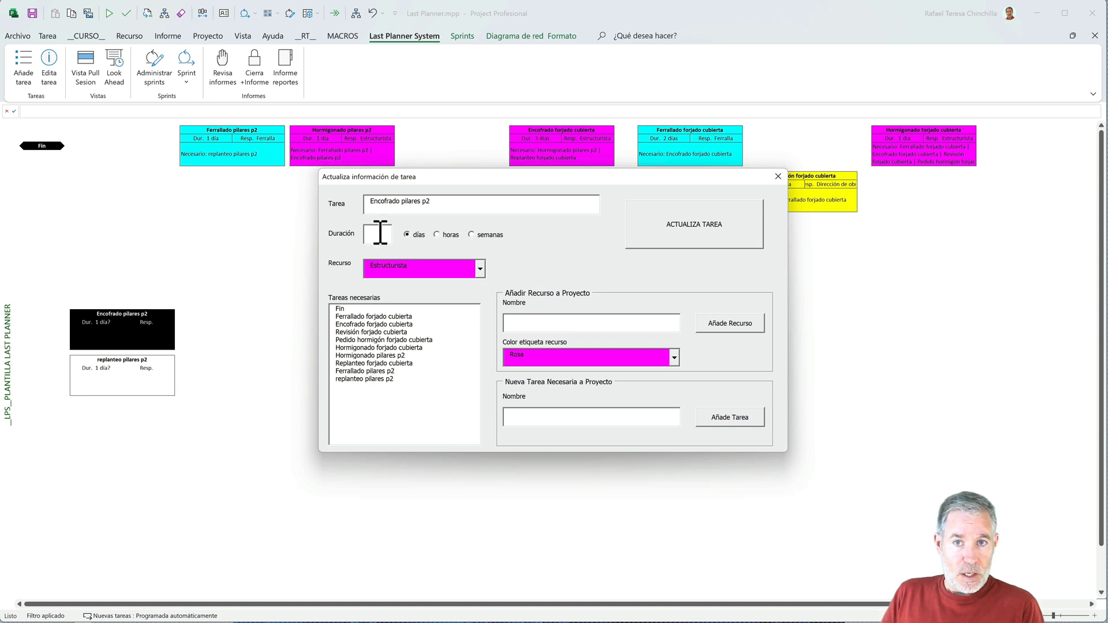
{"action": "type", "text": "1"}
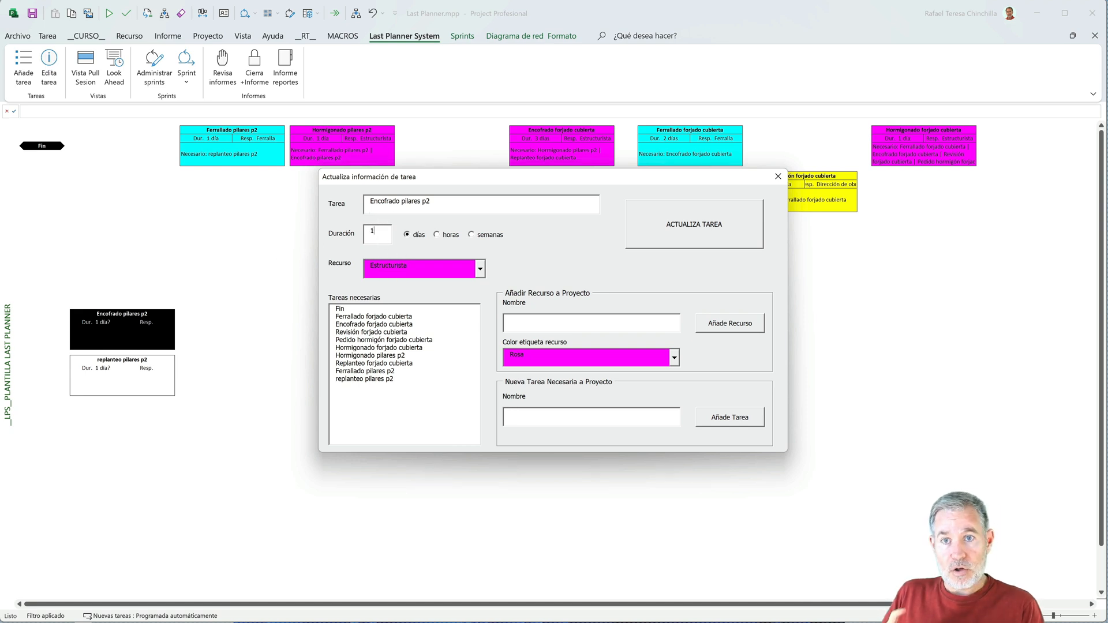
{"action": "left_click", "coordinate": [368, 379]}
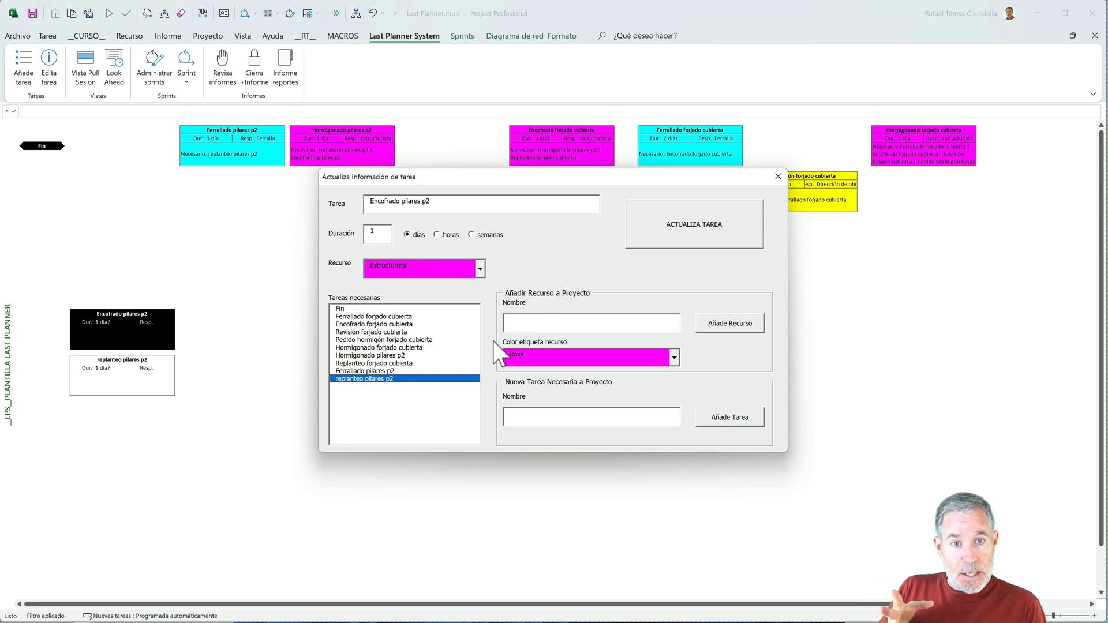
- Add a new task named Hormigonado forjado p2 to the project while editing Encofrado pilares p2
{"action": "left_click", "coordinate": [533, 419]}
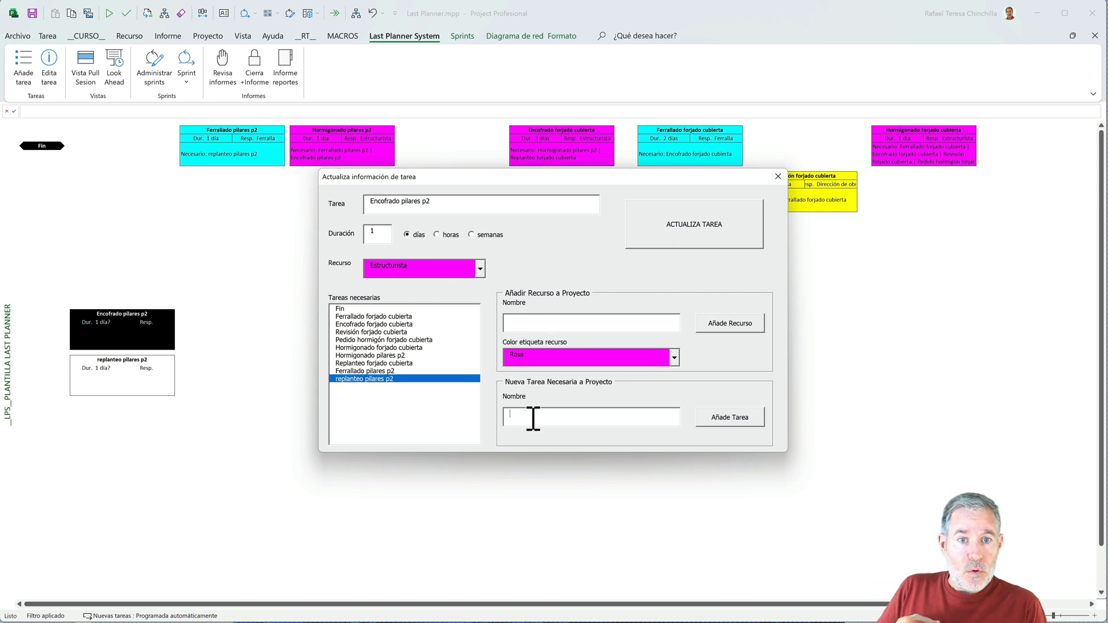
{"action": "type", "text": "Hormigonado forjado p2"}
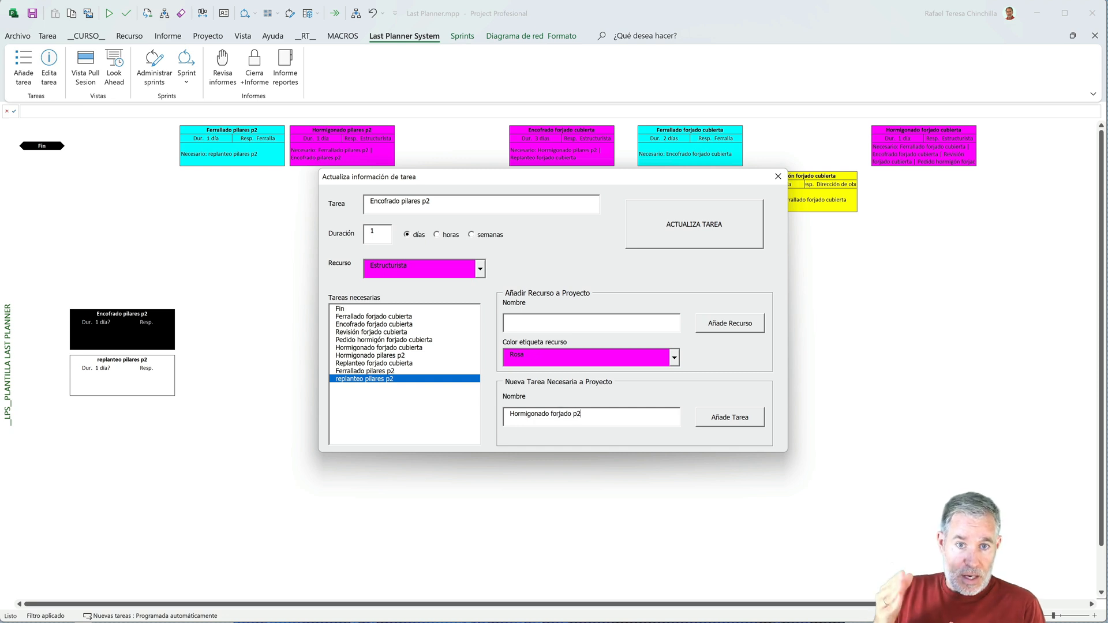
{"action": "left_click", "coordinate": [714, 424]}
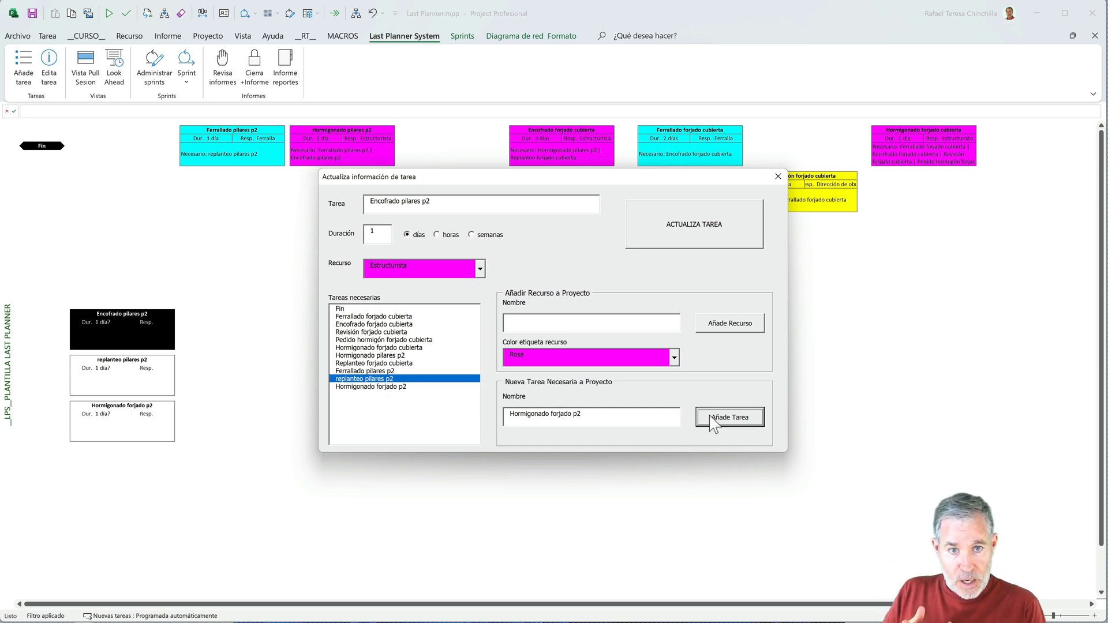
- Add Hormigonado forjado p2 to the necessary tasks of Encofrado pilares p2 and update it, declining to save the project file
{"action": "left_click", "coordinate": [362, 387]}
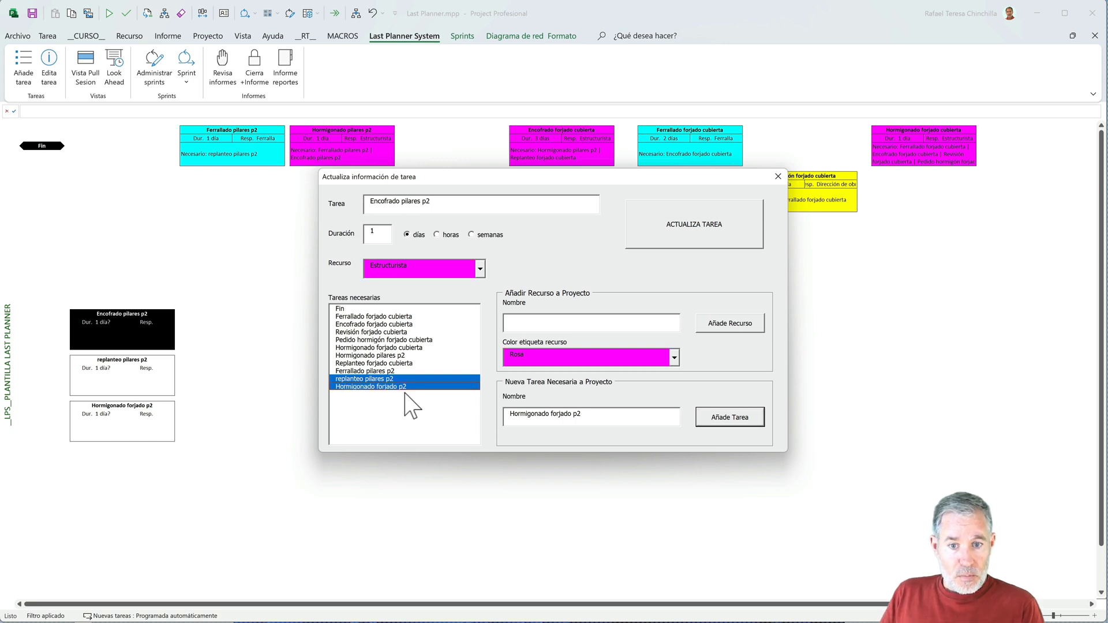
{"action": "left_click", "coordinate": [537, 414]}
{"action": "double_click", "coordinate": [537, 414]}
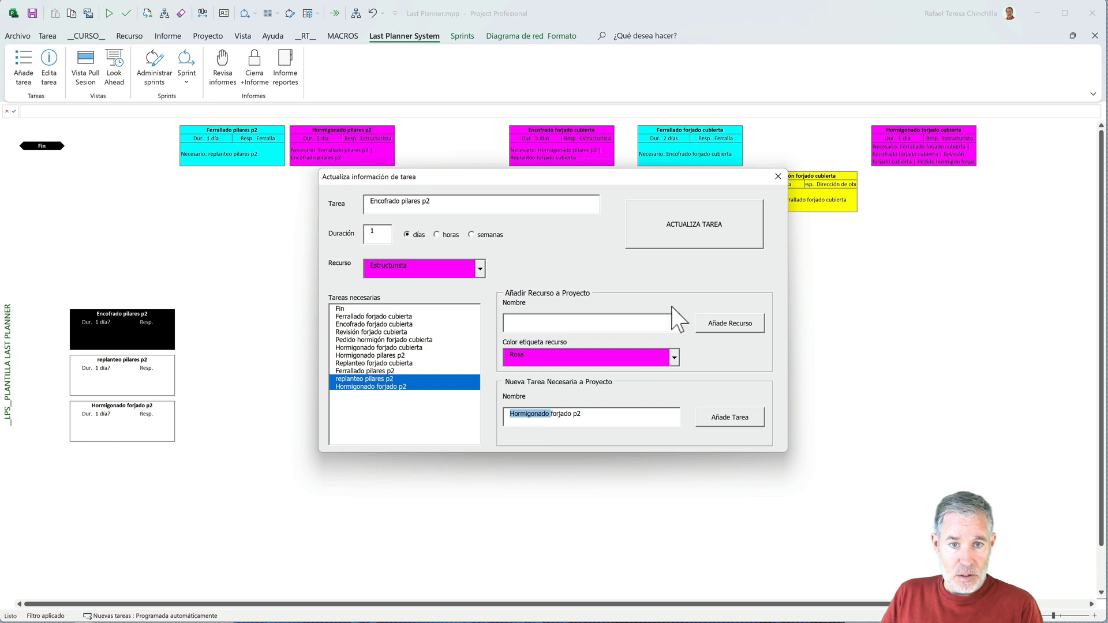
{"action": "left_click", "coordinate": [682, 231]}
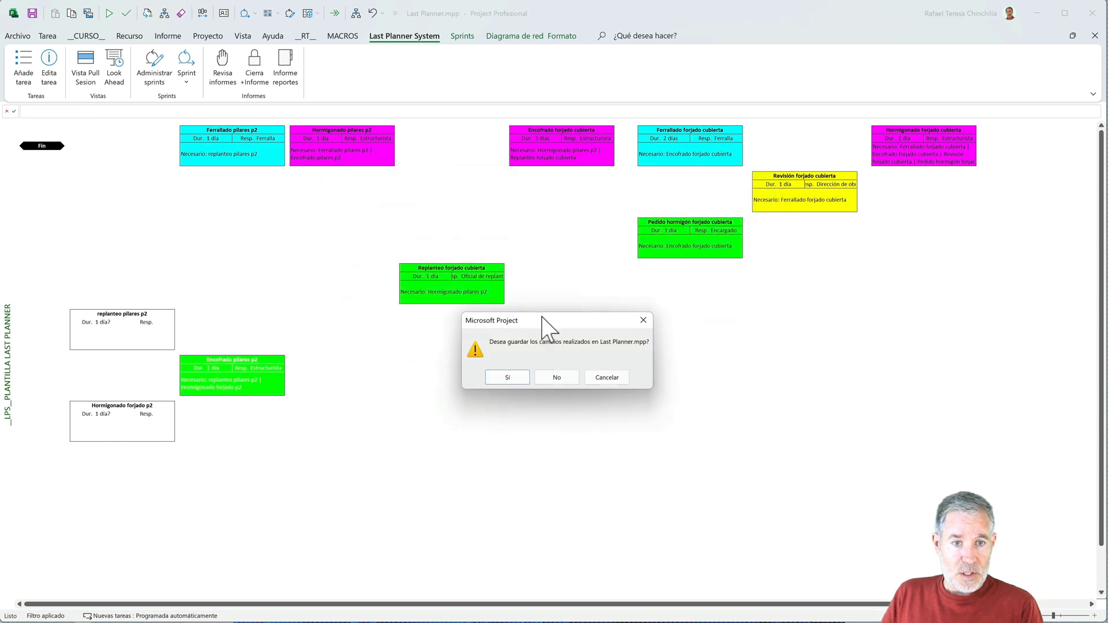
{"action": "left_click", "coordinate": [552, 374]}
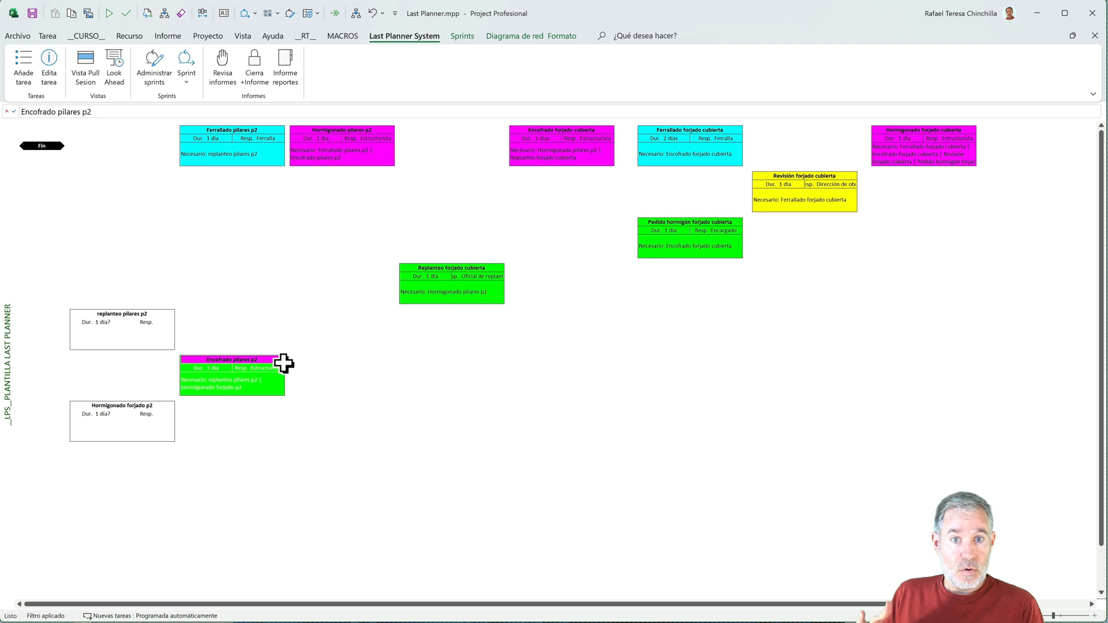
- Open the replanteo pilares p2 task for editing, set its duration to 2 hours and its resource to Oficial de replanteo
{"action": "mouse_move", "coordinate": [267, 377]}
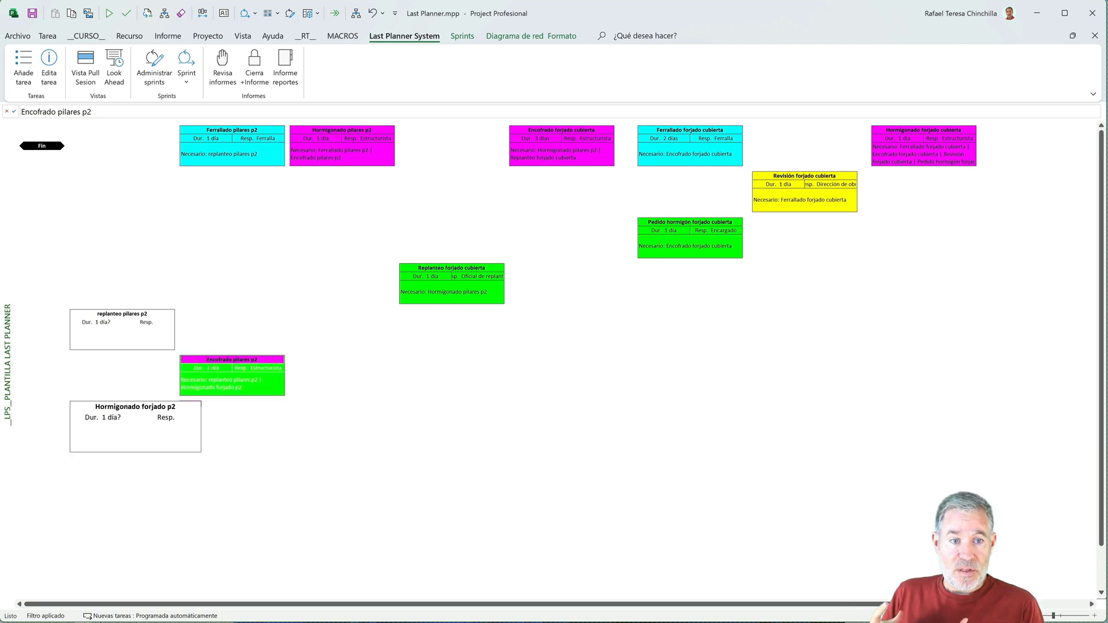
{"action": "left_click", "coordinate": [137, 329]}
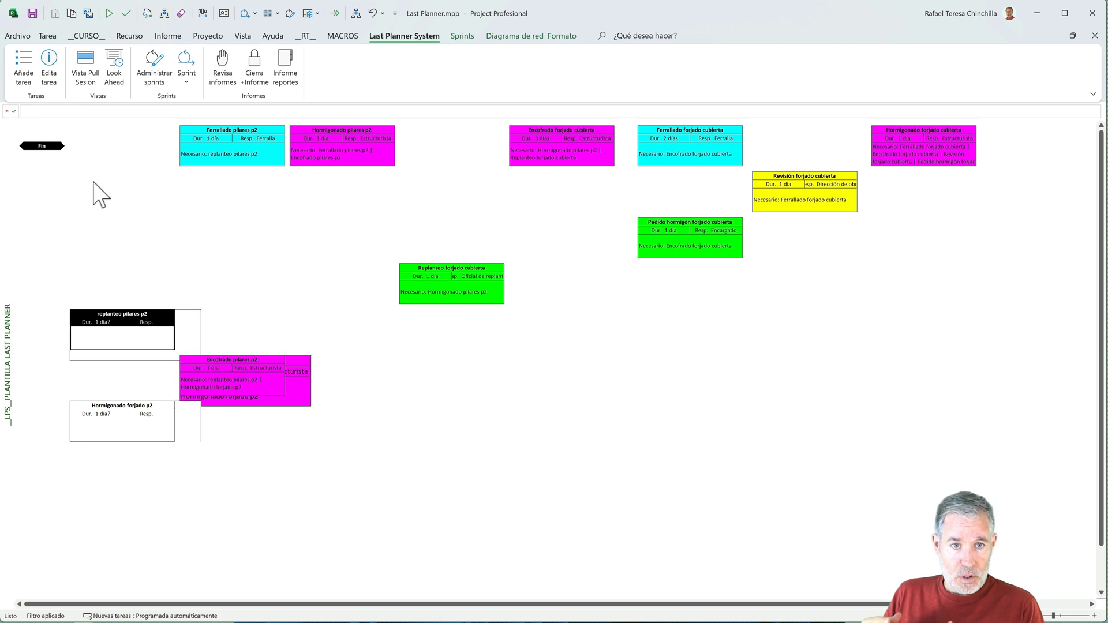
{"action": "left_click", "coordinate": [50, 62]}
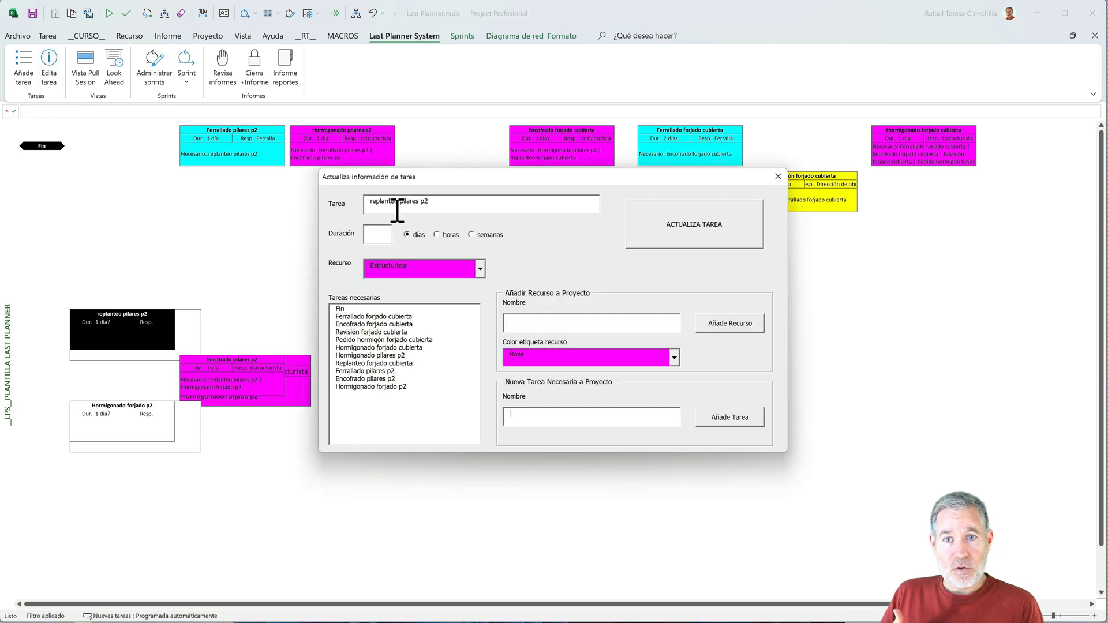
{"action": "left_click", "coordinate": [376, 235]}
{"action": "type", "text": "2"}
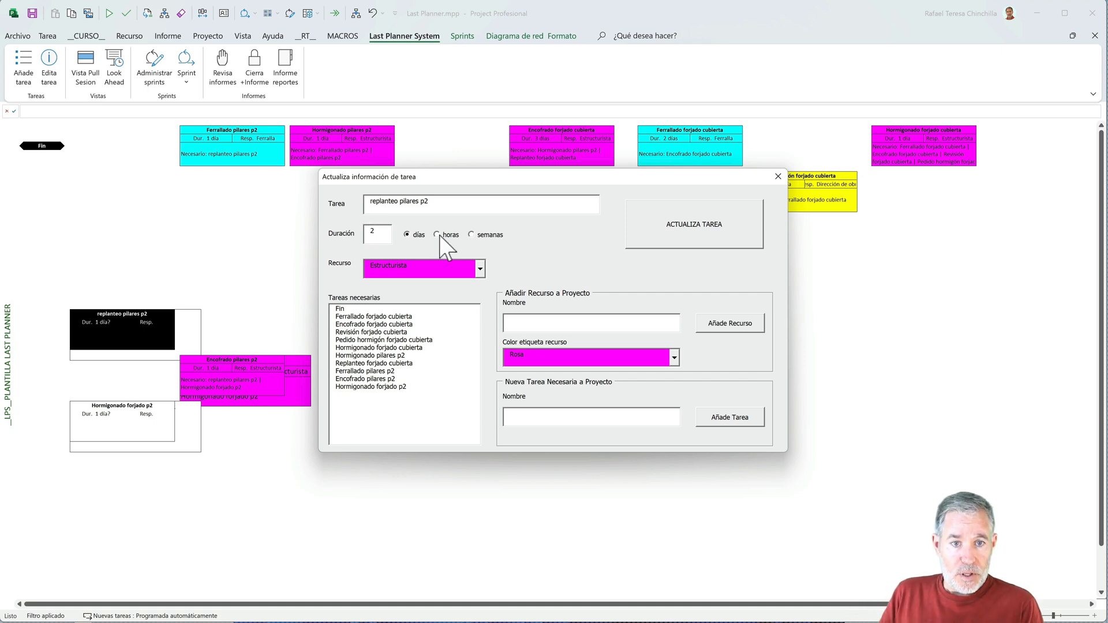
{"action": "left_click", "coordinate": [480, 269]}
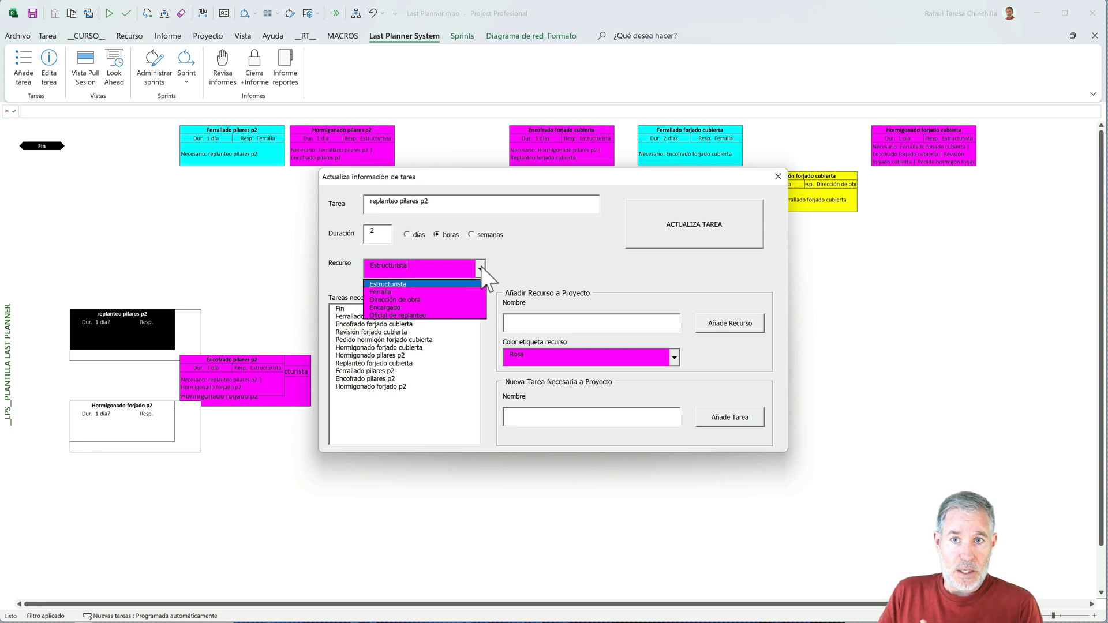
{"action": "left_click", "coordinate": [397, 316]}
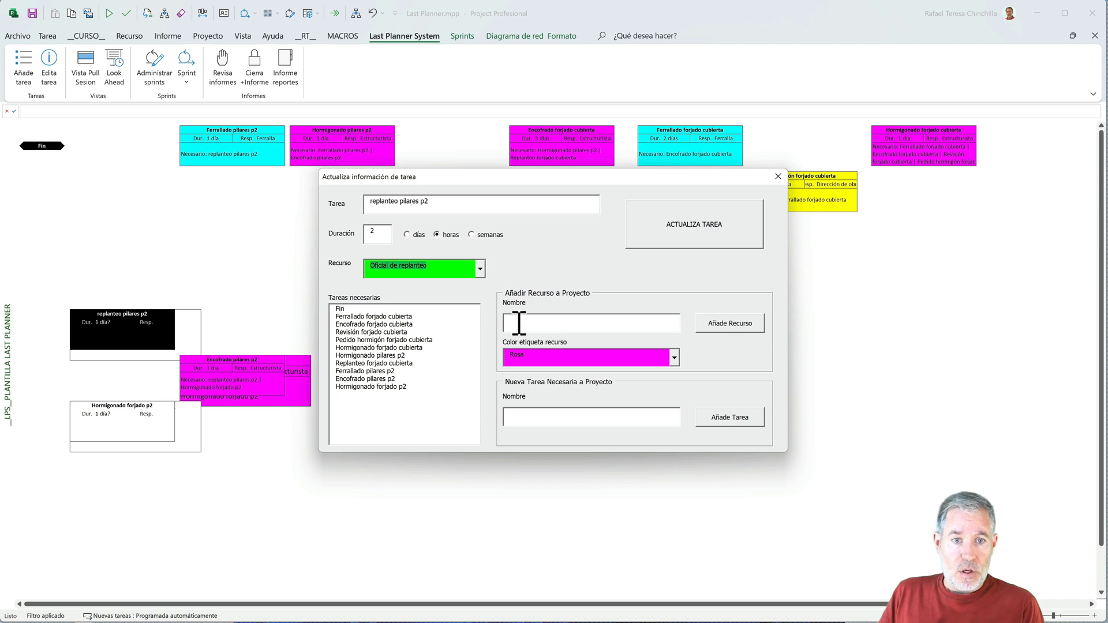
- Select Hormigonado forjado p2 as the necessary task of replanteo pilares p2 and update the task
{"action": "left_click", "coordinate": [528, 414]}
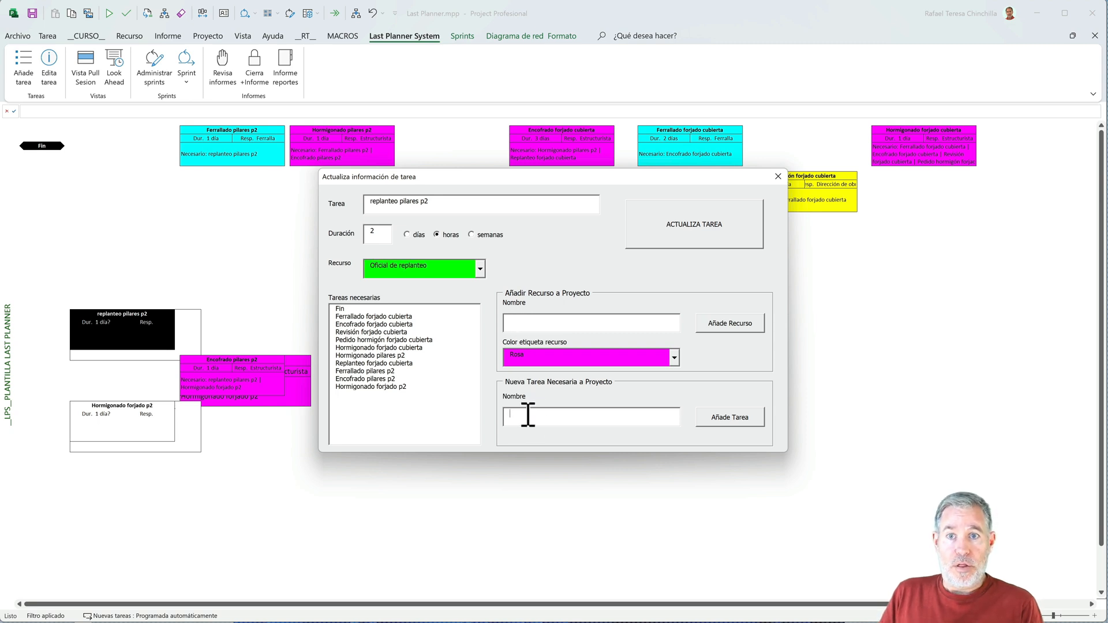
{"action": "left_click", "coordinate": [384, 386]}
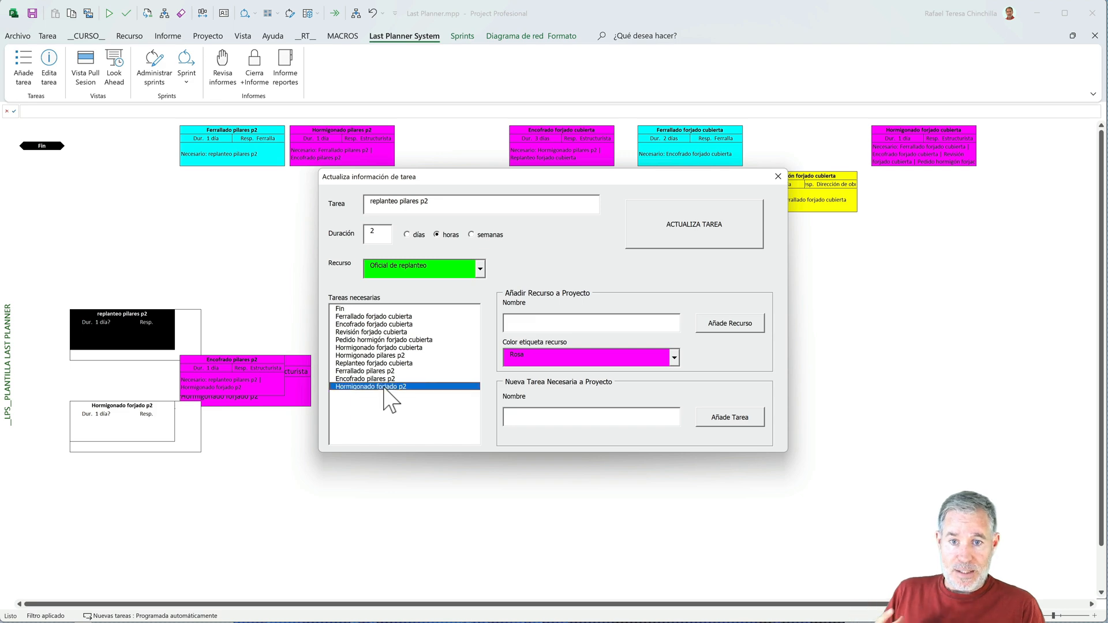
{"action": "left_click", "coordinate": [673, 224]}
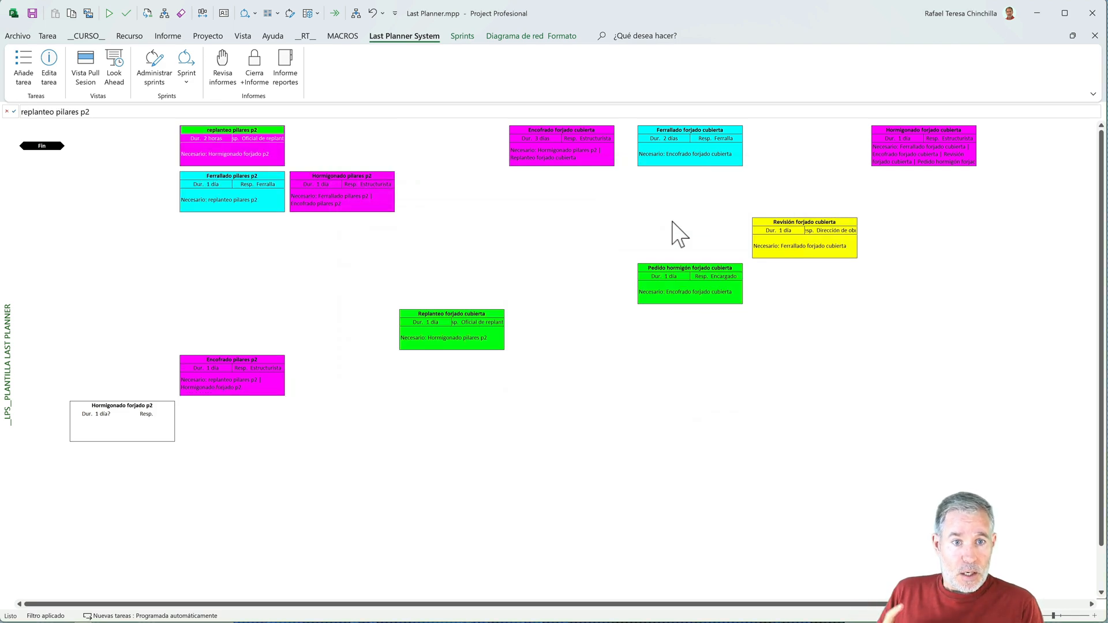
- Review the pull plan at a larger zoom, from the Fin milestone back to the p1 slab and pillar tasks
{"action": "left_click", "coordinate": [150, 420]}
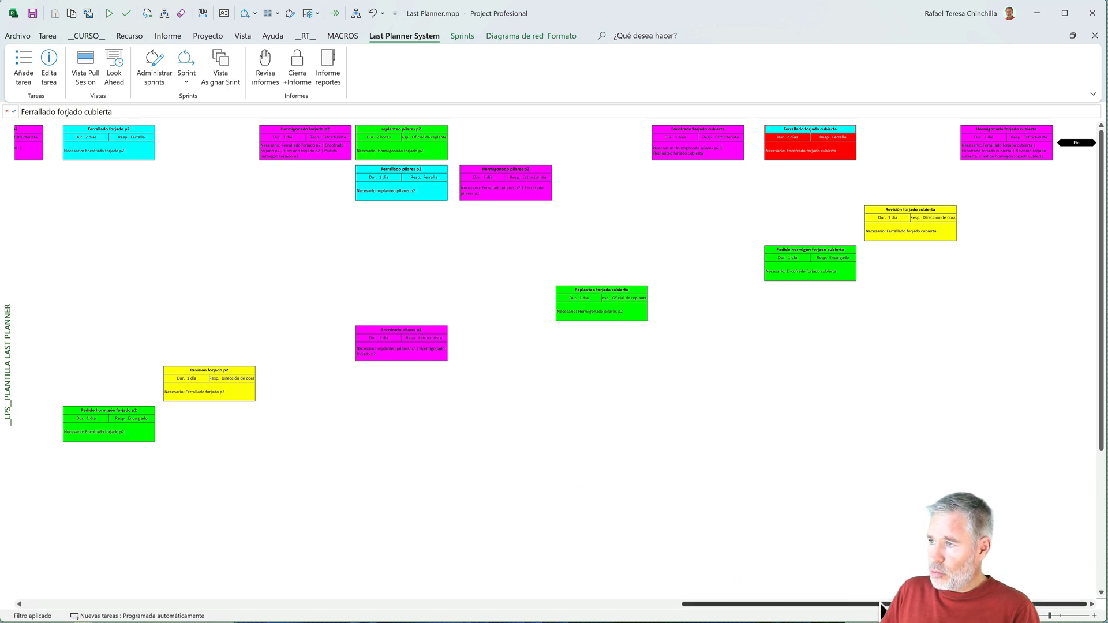
{"action": "left_click_drag", "start_coordinate": [860, 606], "coordinate": [916, 605]}
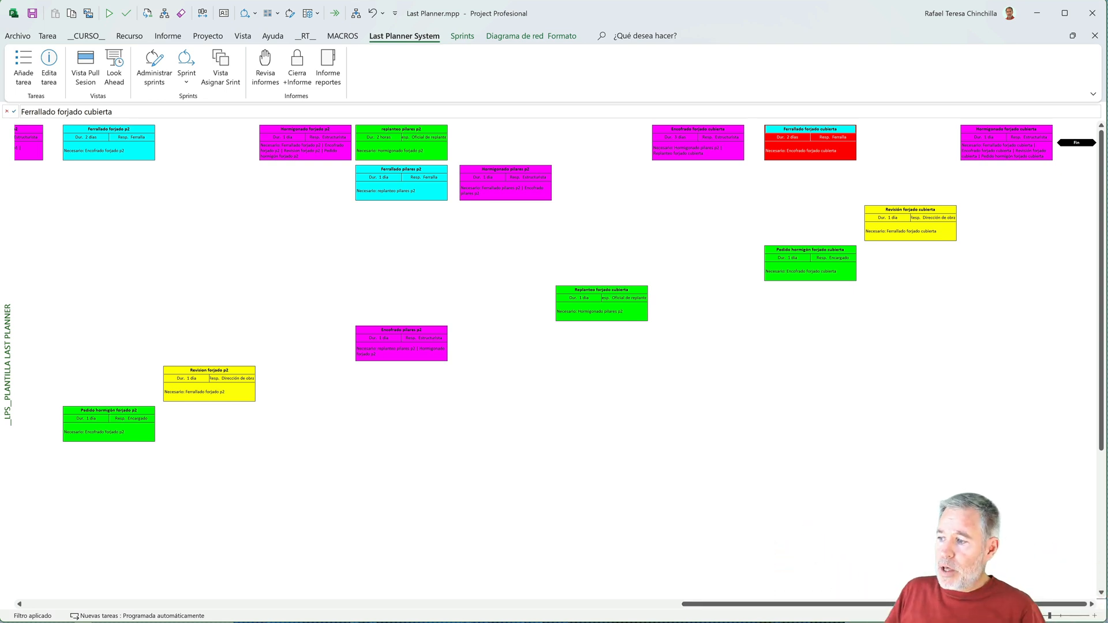
{"action": "left_click", "coordinate": [1090, 615]}
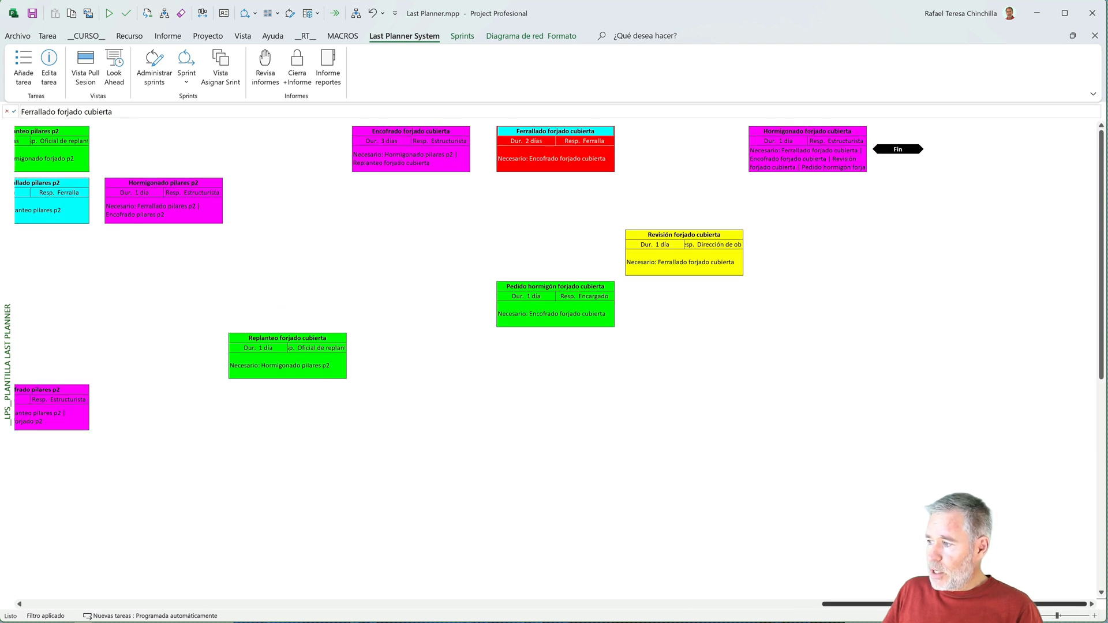
{"action": "left_click", "coordinate": [1094, 616]}
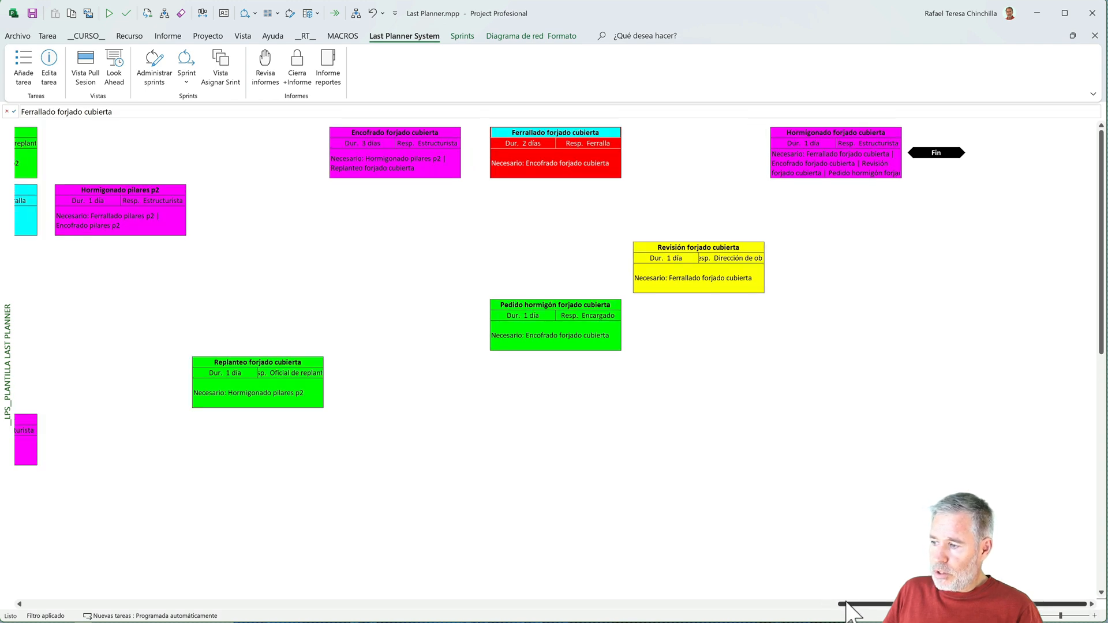
{"action": "left_click_drag", "start_coordinate": [847, 602], "coordinate": [495, 575]}
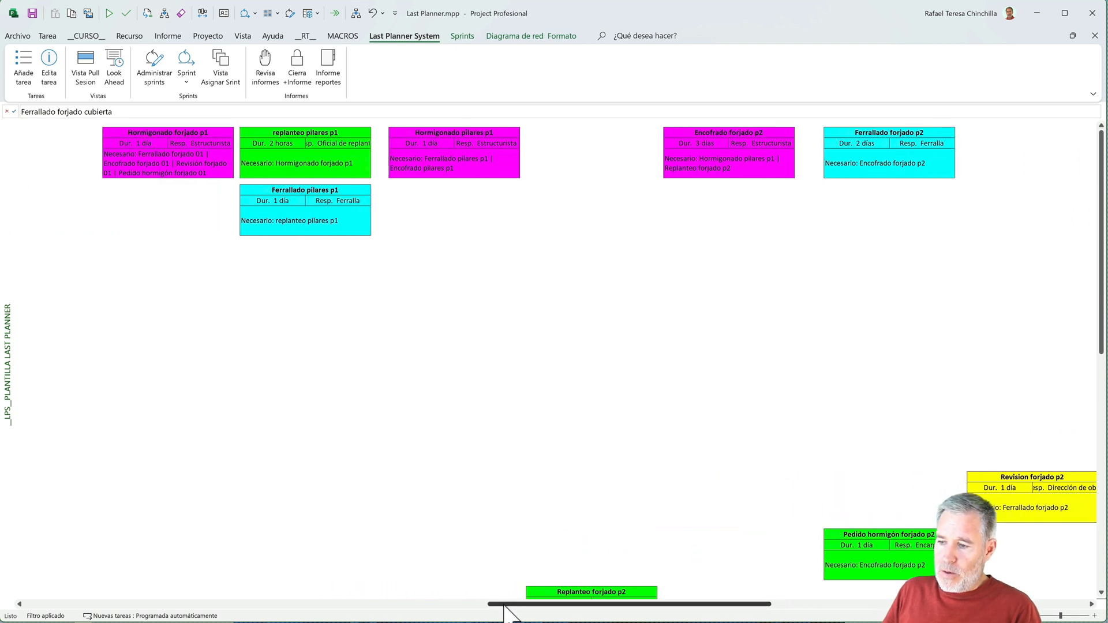
{"action": "left_click_drag", "start_coordinate": [503, 606], "coordinate": [437, 606]}
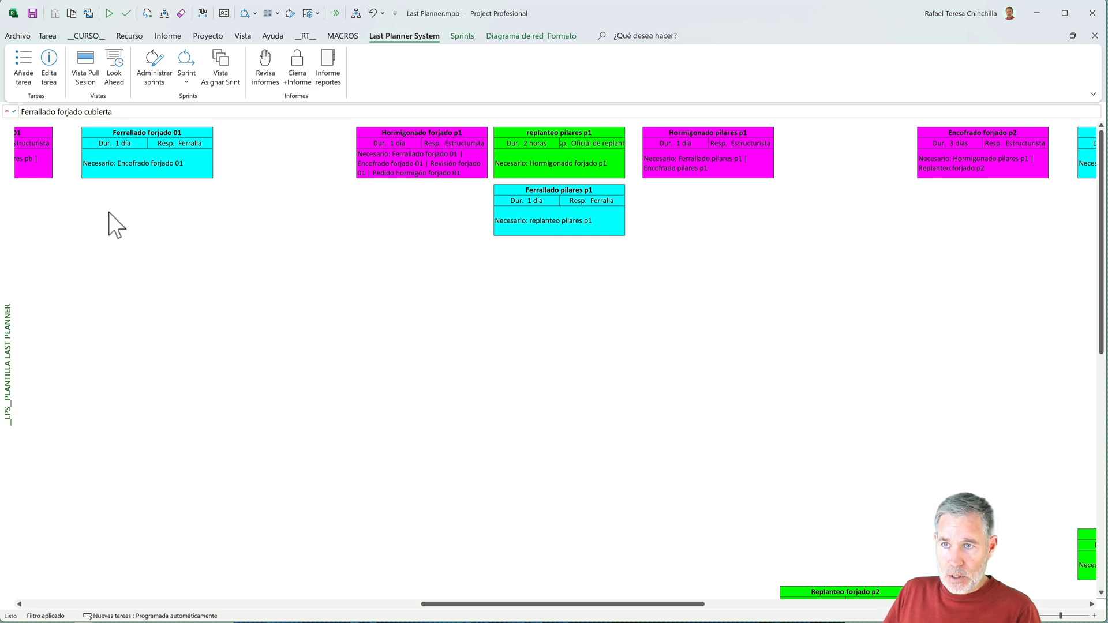
- Show the plan as a Gantt chart and examine the dates and predecessors down to Terminación movimiento de tierras
{"action": "left_click", "coordinate": [242, 36]}
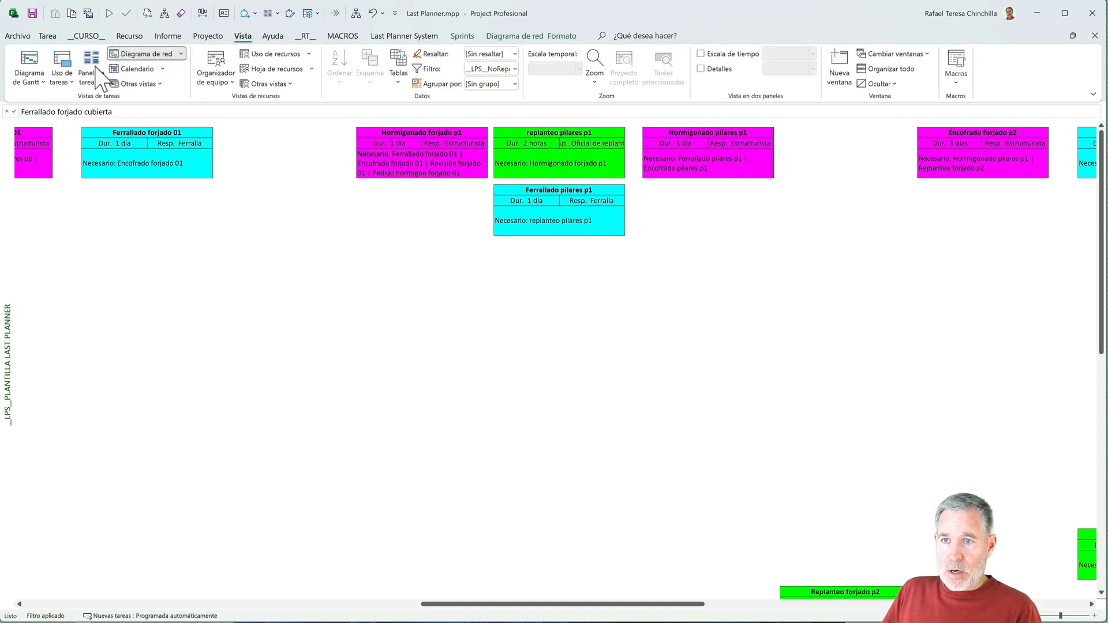
{"action": "left_click", "coordinate": [34, 86]}
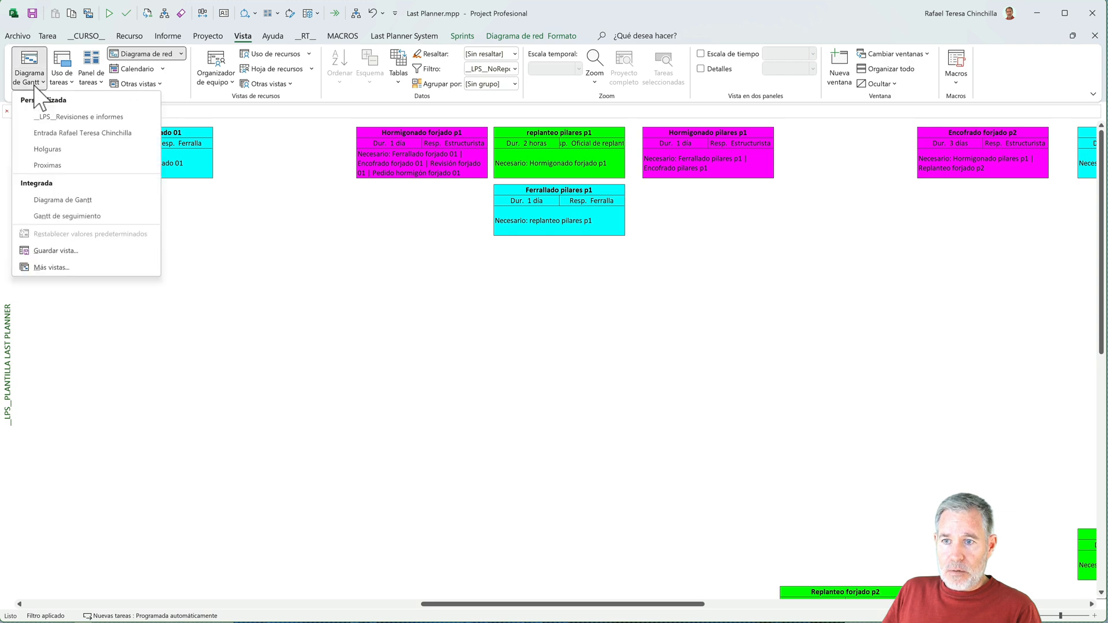
{"action": "left_click", "coordinate": [55, 198]}
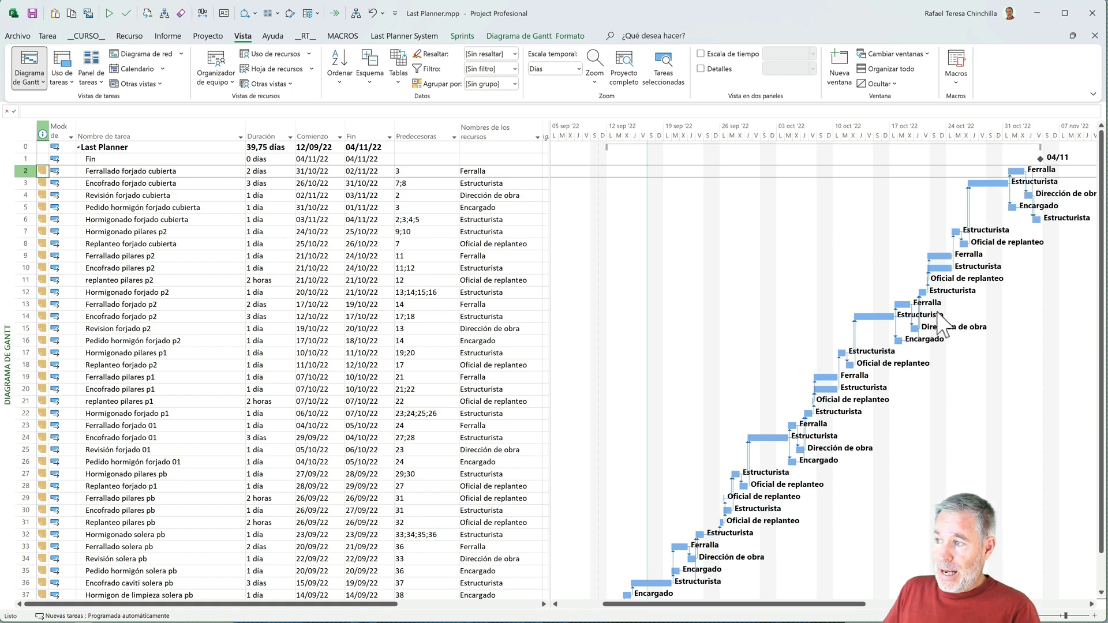
{"action": "scroll", "coordinate": [939, 326], "scroll_direction": "down", "scroll_amount": 3}
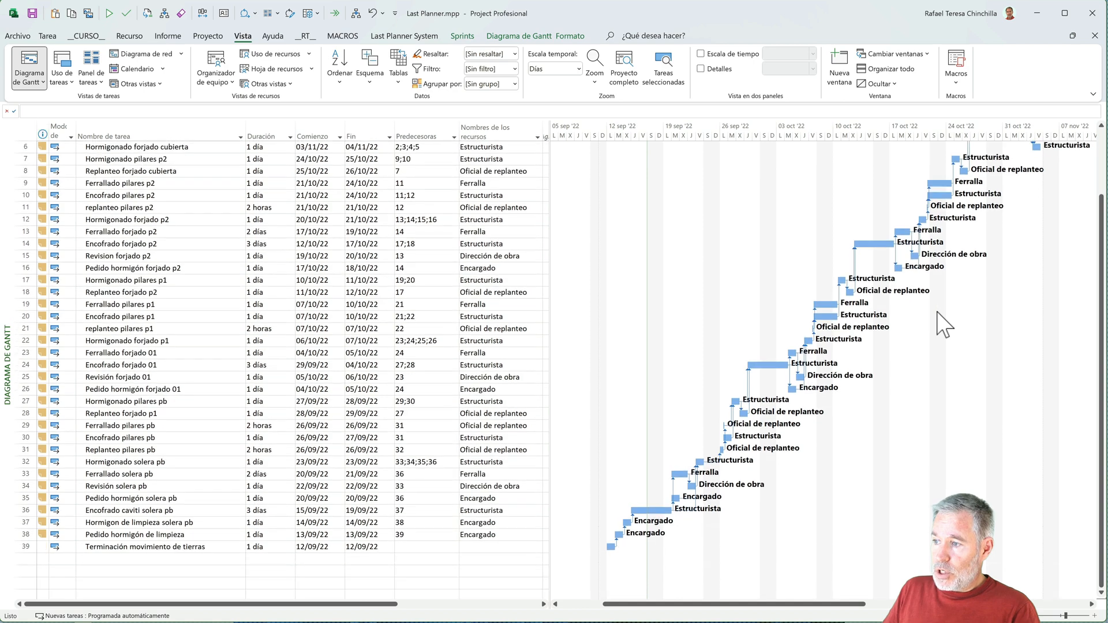
{"action": "scroll", "coordinate": [944, 326], "scroll_direction": "down", "scroll_amount": 1}
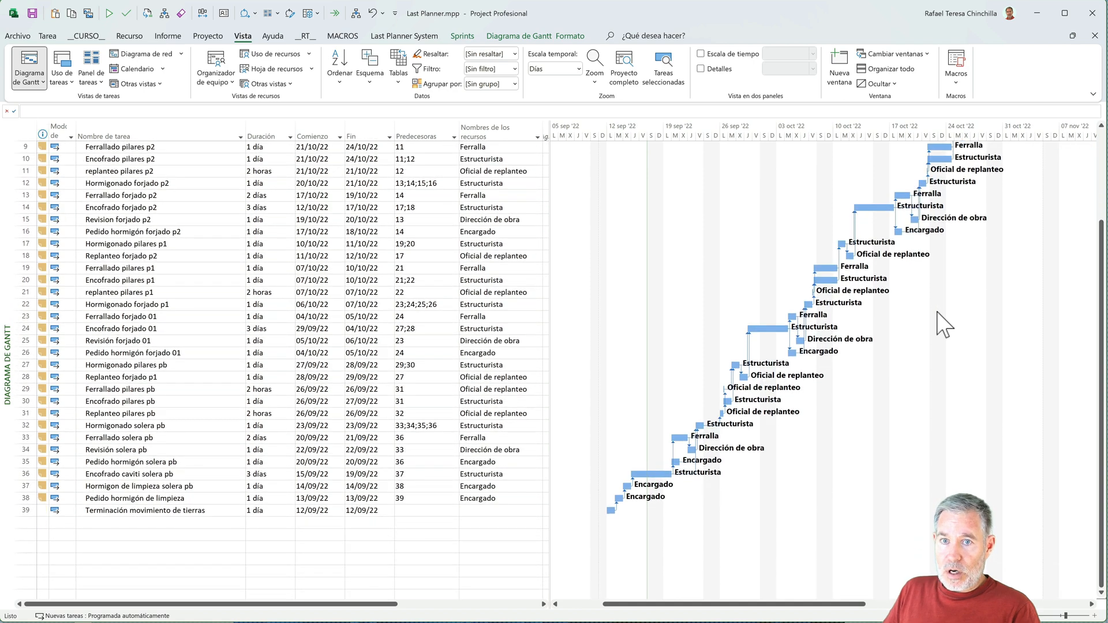
{"action": "scroll", "coordinate": [870, 267], "scroll_direction": "up", "scroll_amount": 4}
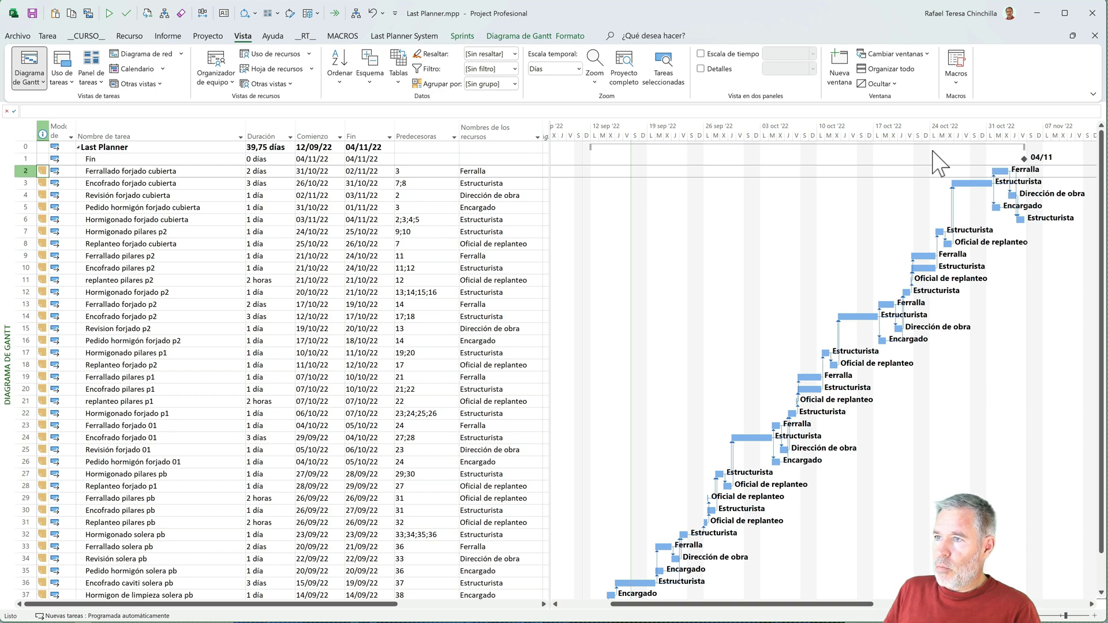
- Show the Look Ahead view for tasks from 24/10/2022 and examine the filtered tasks back to Hormigonado pilares p2
{"action": "left_click", "coordinate": [422, 36]}
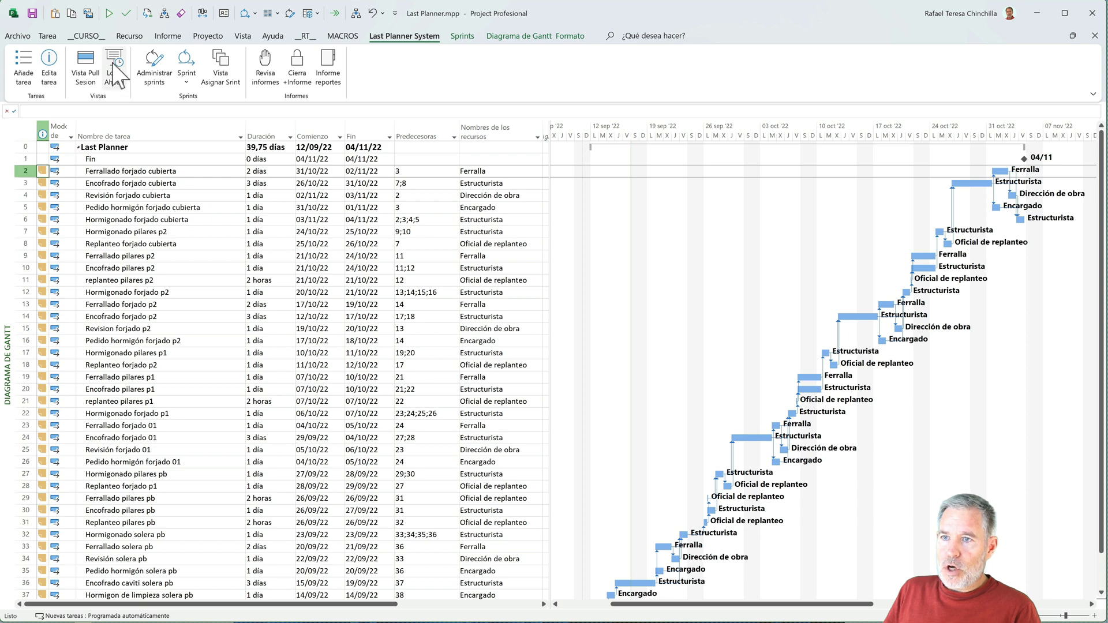
{"action": "left_click", "coordinate": [113, 65]}
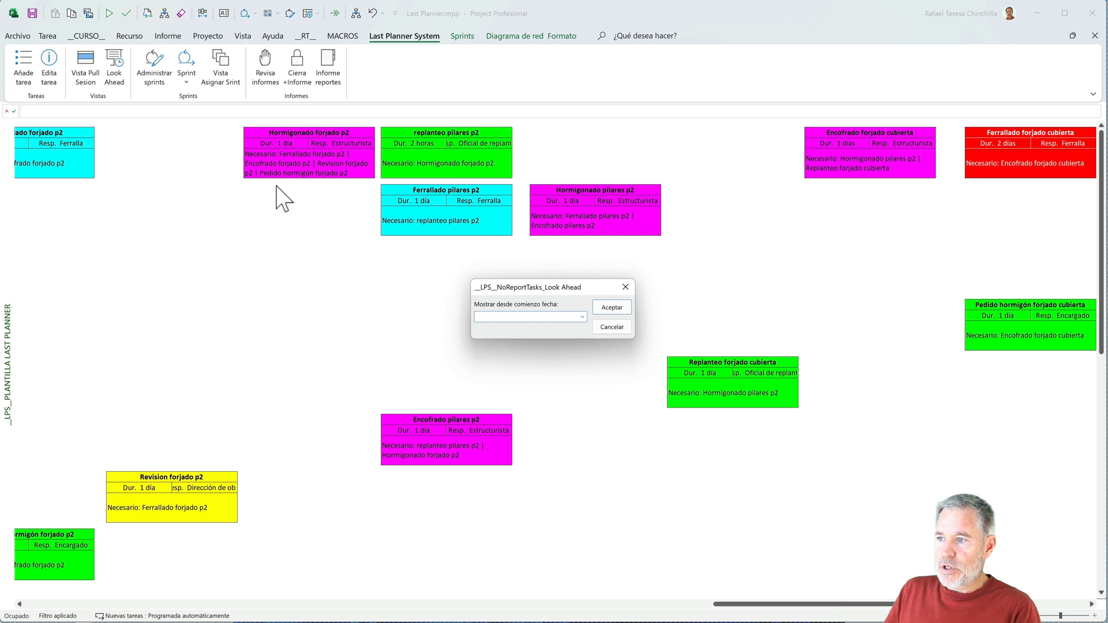
{"action": "left_click", "coordinate": [582, 317]}
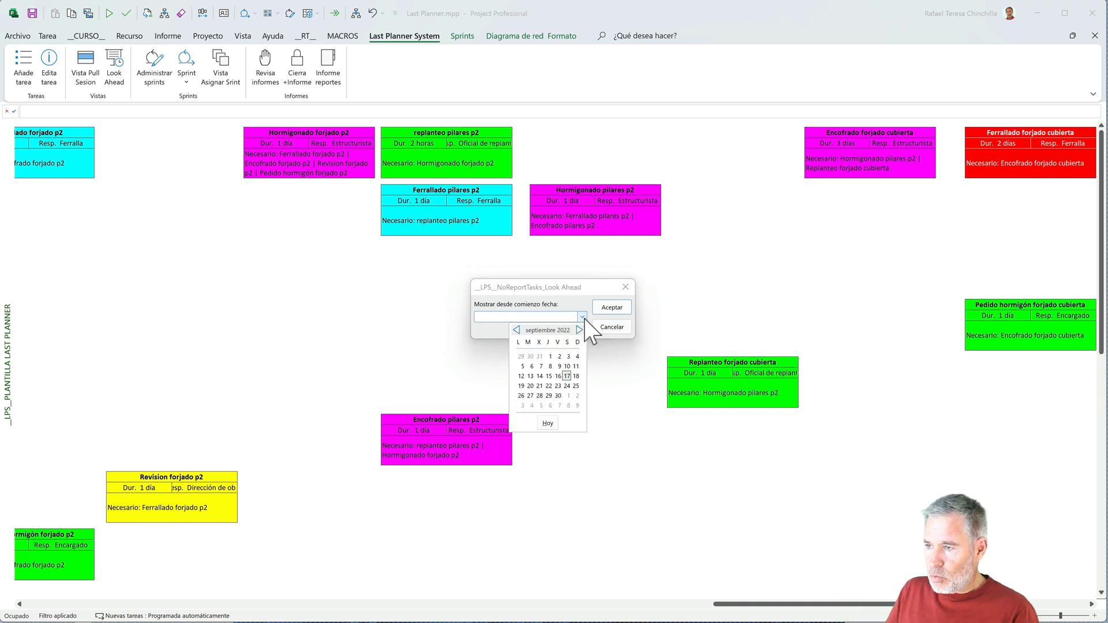
{"action": "left_click", "coordinate": [579, 330]}
{"action": "left_click", "coordinate": [520, 396]}
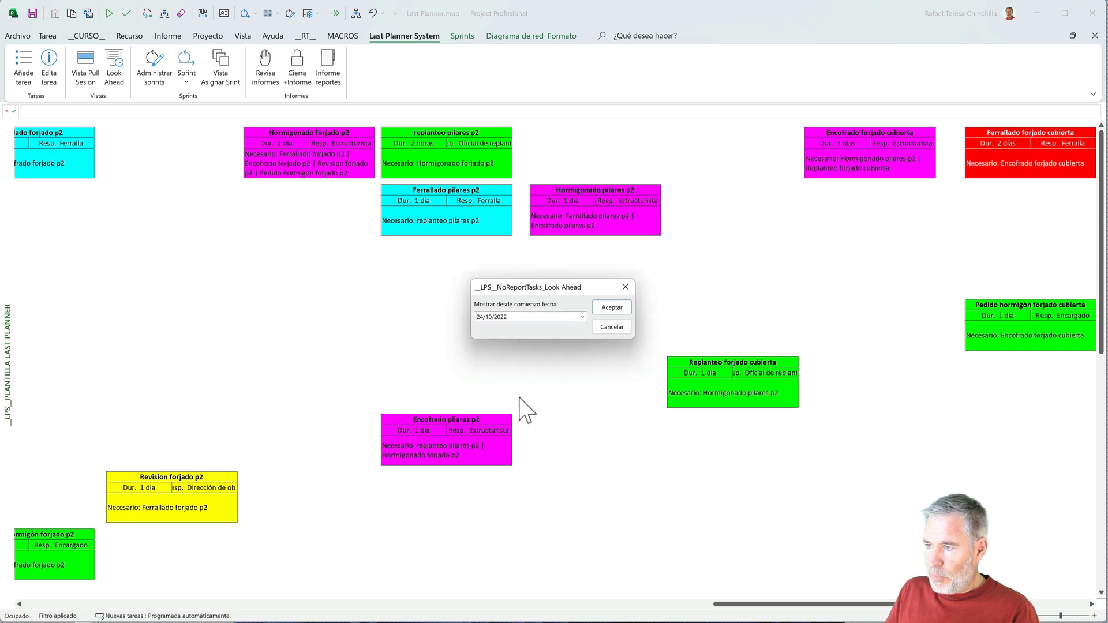
{"action": "left_click", "coordinate": [605, 309]}
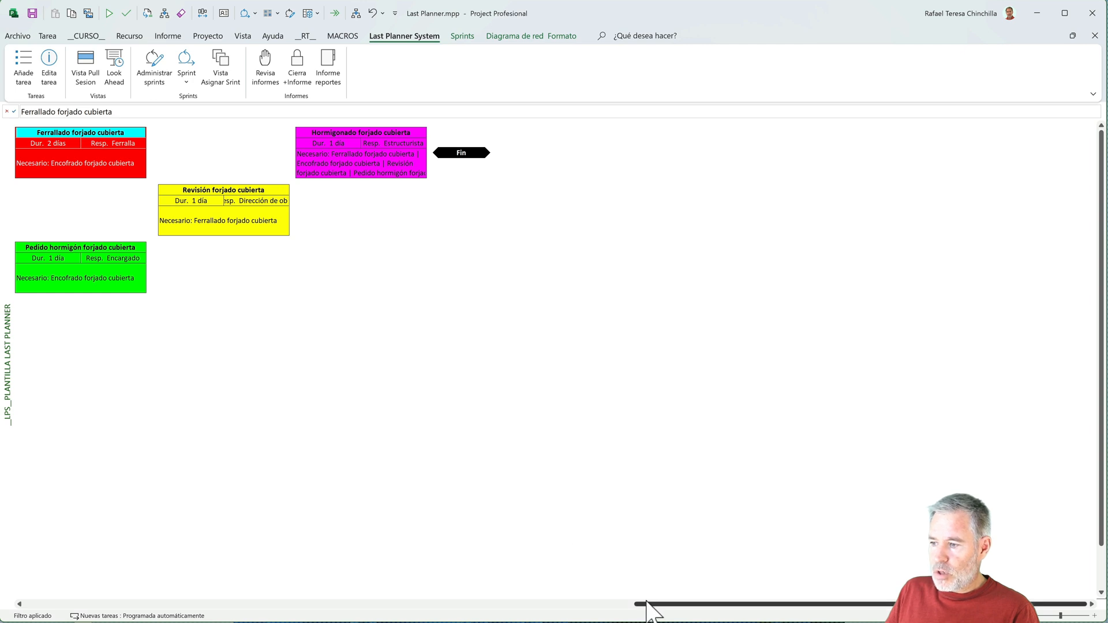
{"action": "left_click_drag", "start_coordinate": [647, 603], "coordinate": [212, 613]}
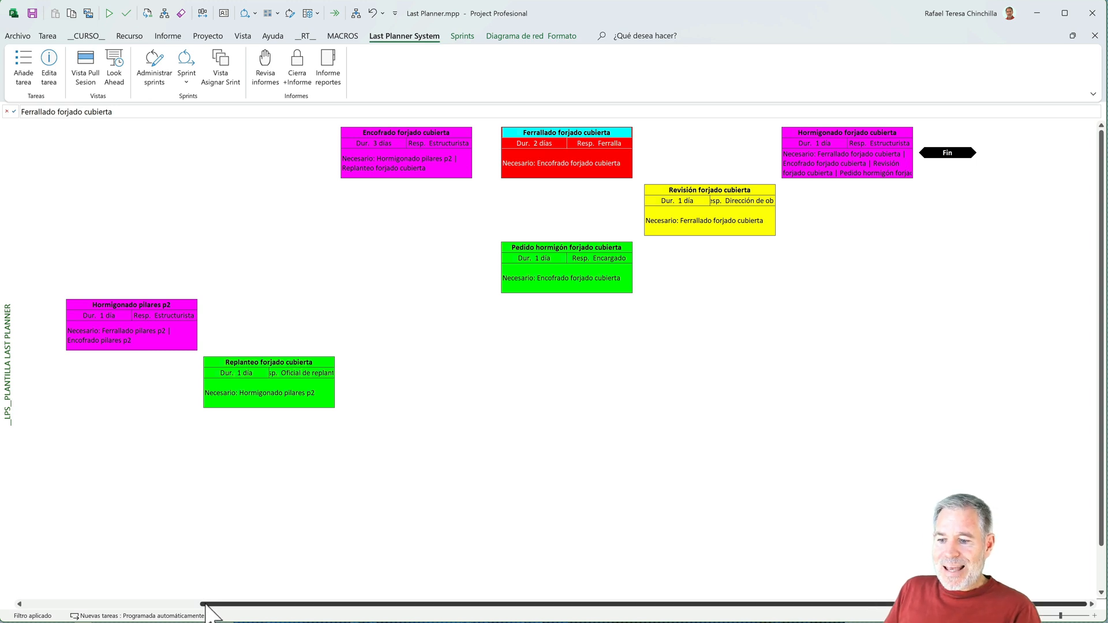
{"action": "left_click_drag", "start_coordinate": [211, 609], "coordinate": [20, 606]}
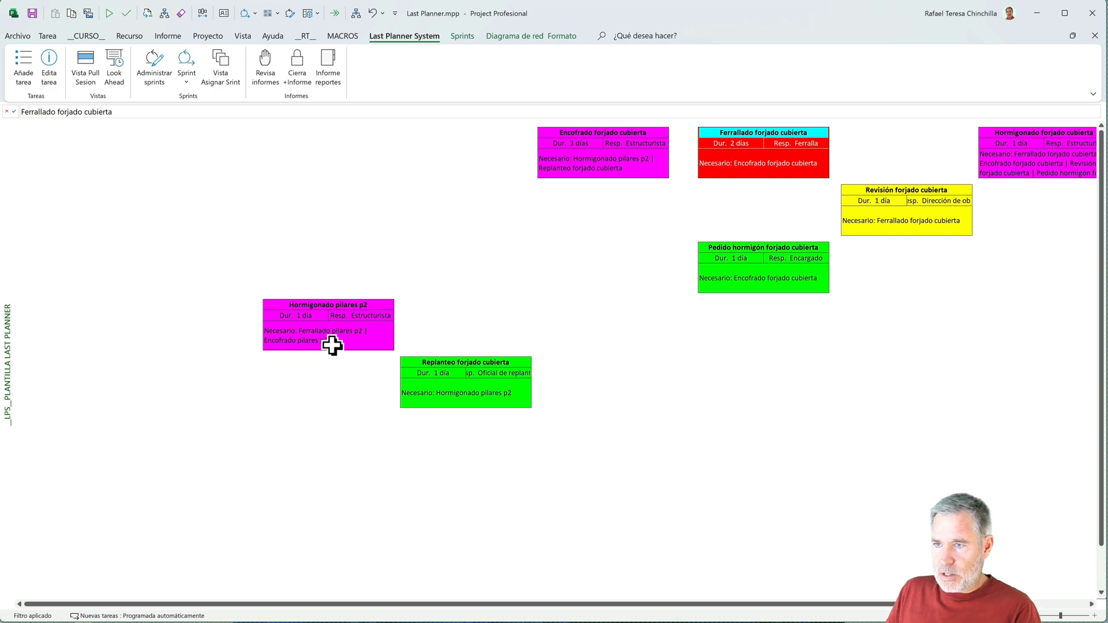
- Return to the full Pull Session view, cancelling the Look Ahead date filter, and examine the p1 pillar and slab tasks
{"action": "left_click", "coordinate": [87, 62]}
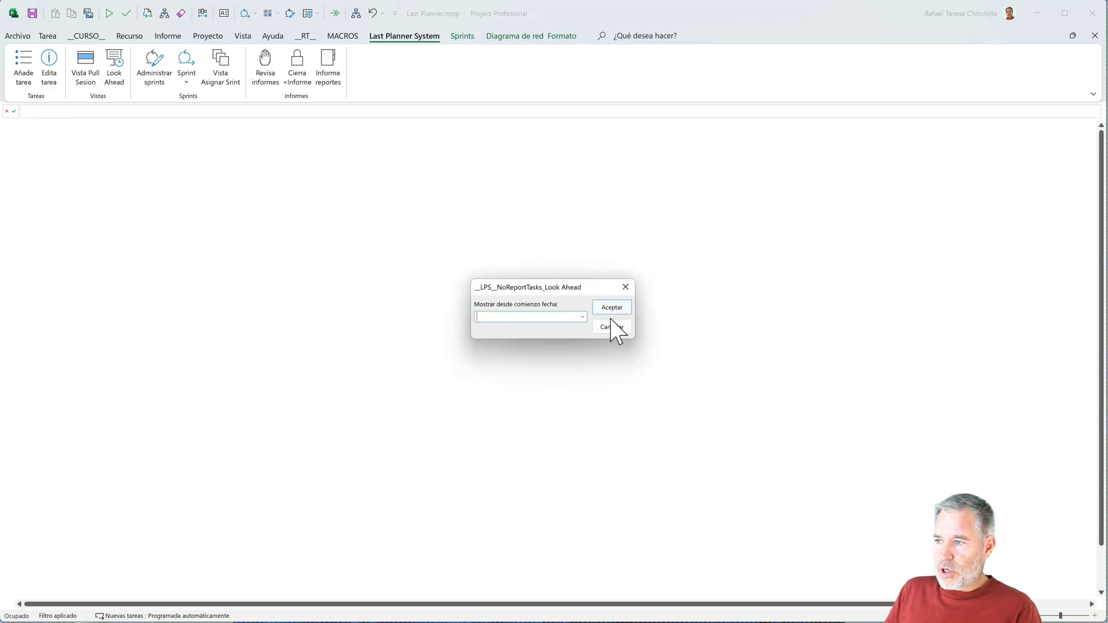
{"action": "left_click", "coordinate": [610, 324]}
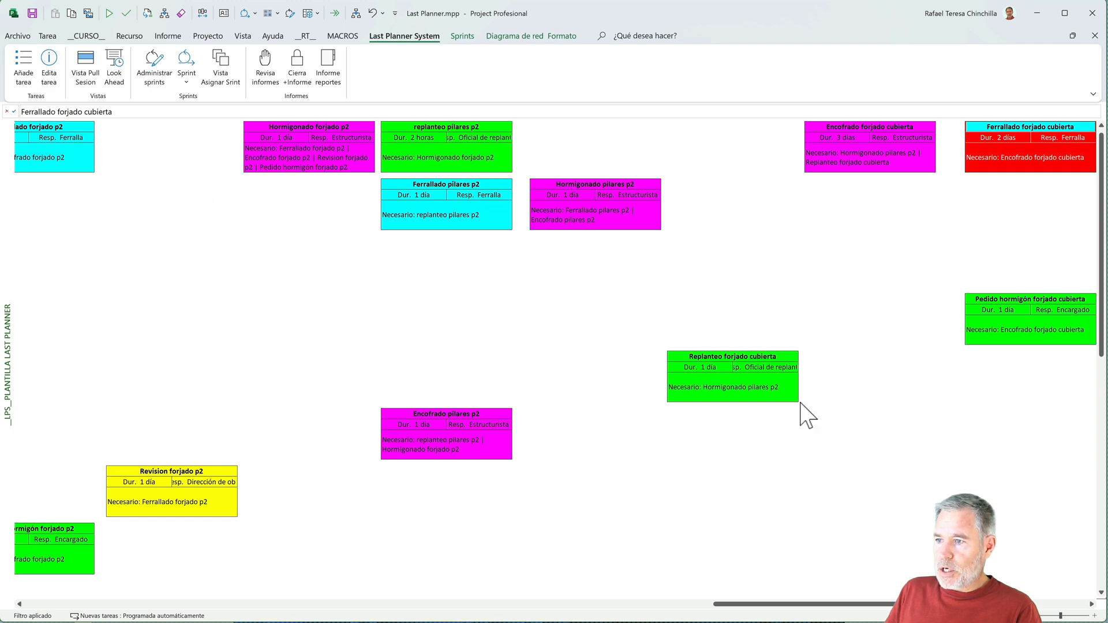
{"action": "left_click_drag", "start_coordinate": [771, 606], "coordinate": [522, 604]}
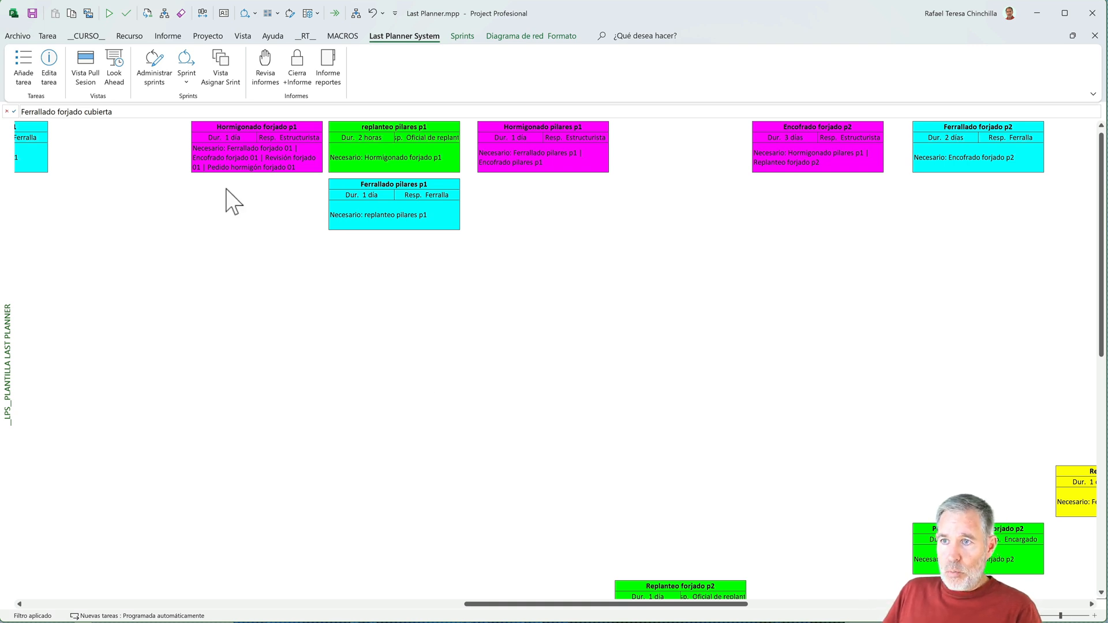
- Examine the list of defined weekly sprints in the sprint administration dialog and close it without changes
{"action": "left_click", "coordinate": [155, 72]}
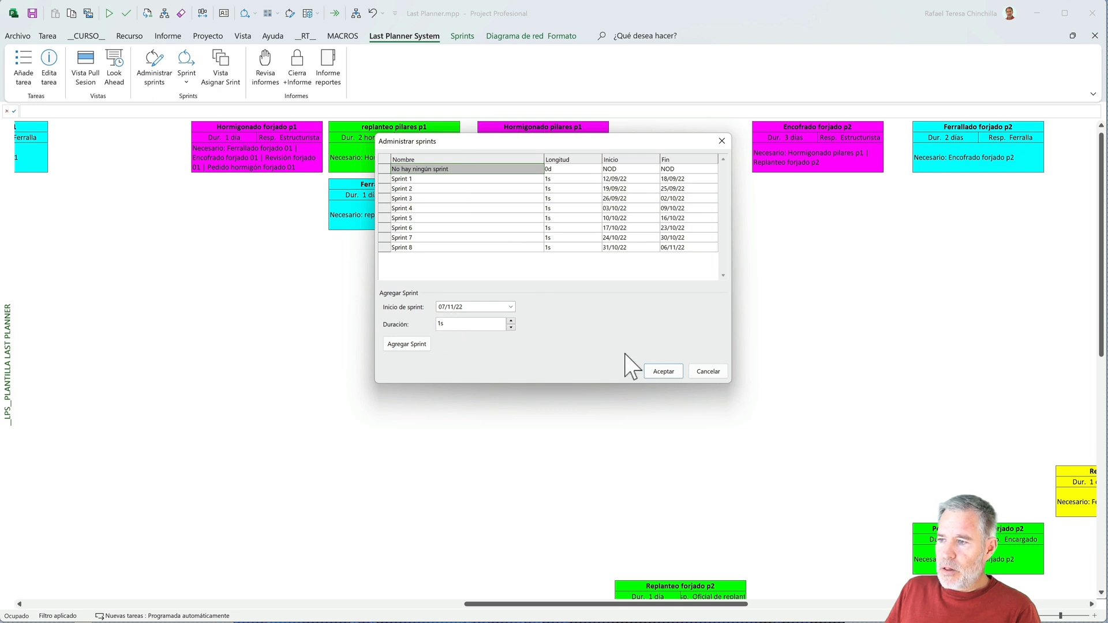
{"action": "left_click", "coordinate": [697, 371]}
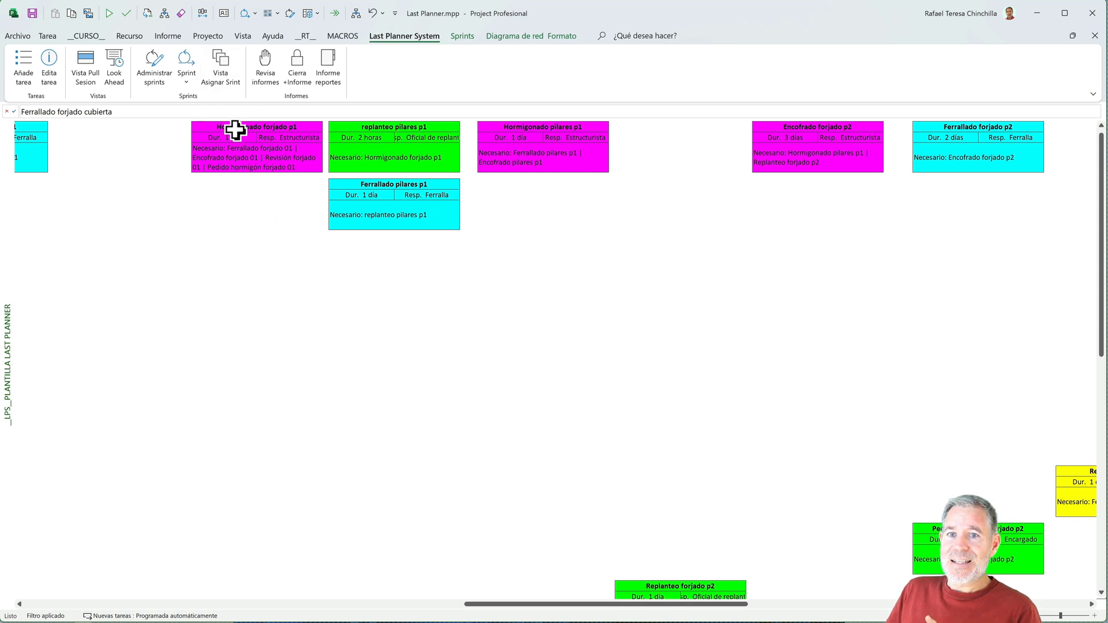
- In the sprint assignment view, assign Sprint 1 to all four tasks in the 12/09/22 - 18/09/22 group
{"action": "left_click", "coordinate": [222, 68]}
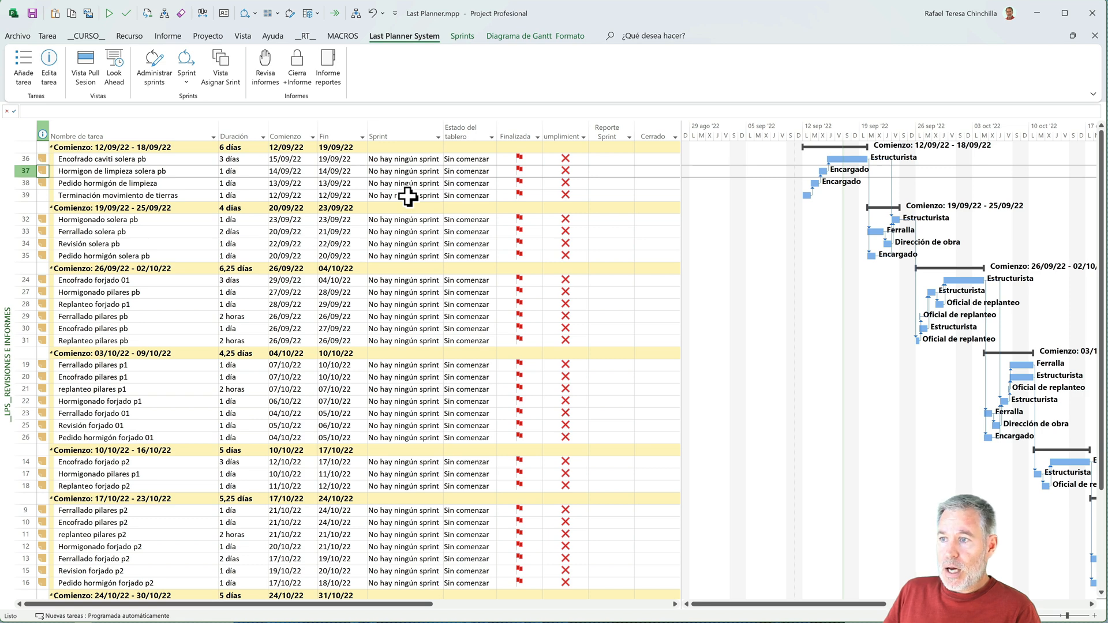
{"action": "left_click", "coordinate": [437, 161]}
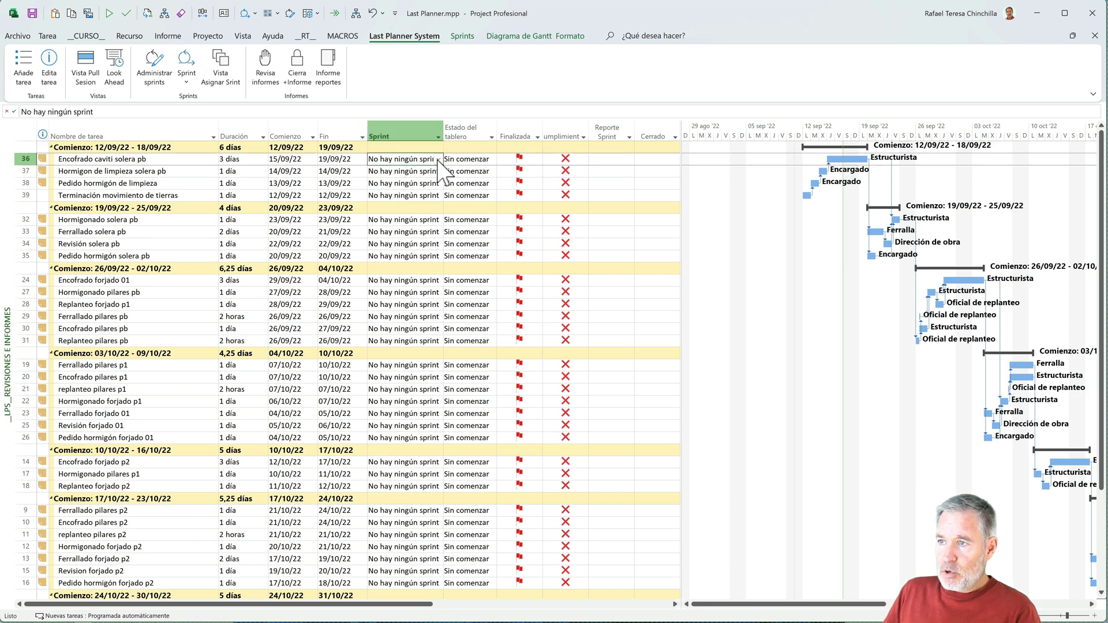
{"action": "left_click", "coordinate": [437, 160]}
{"action": "left_click", "coordinate": [411, 179]}
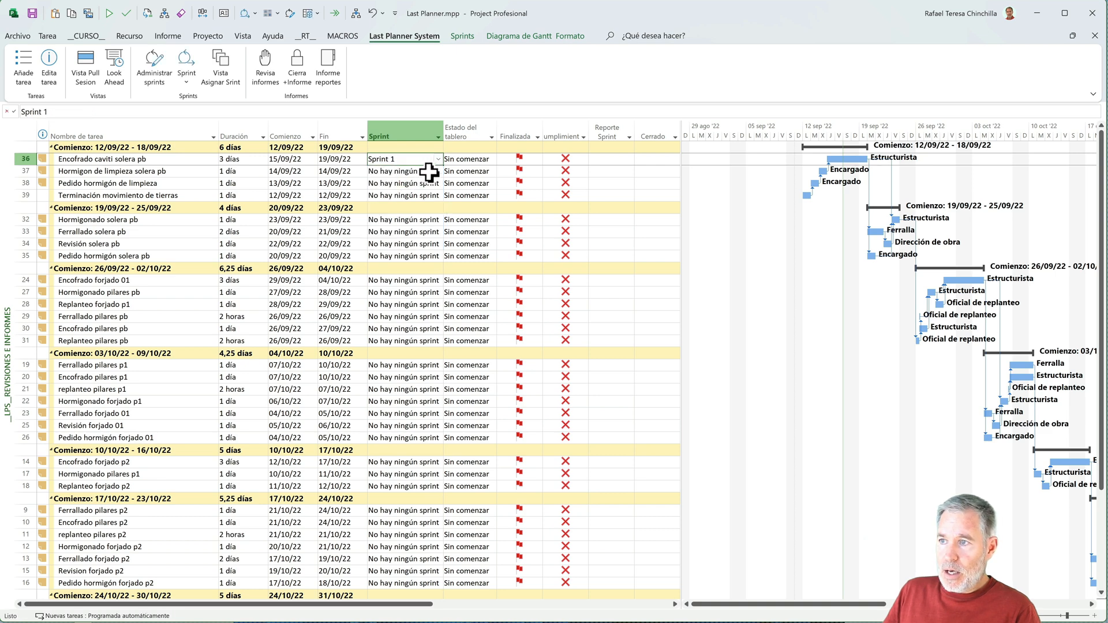
{"action": "left_click_drag", "start_coordinate": [443, 165], "coordinate": [434, 198]}
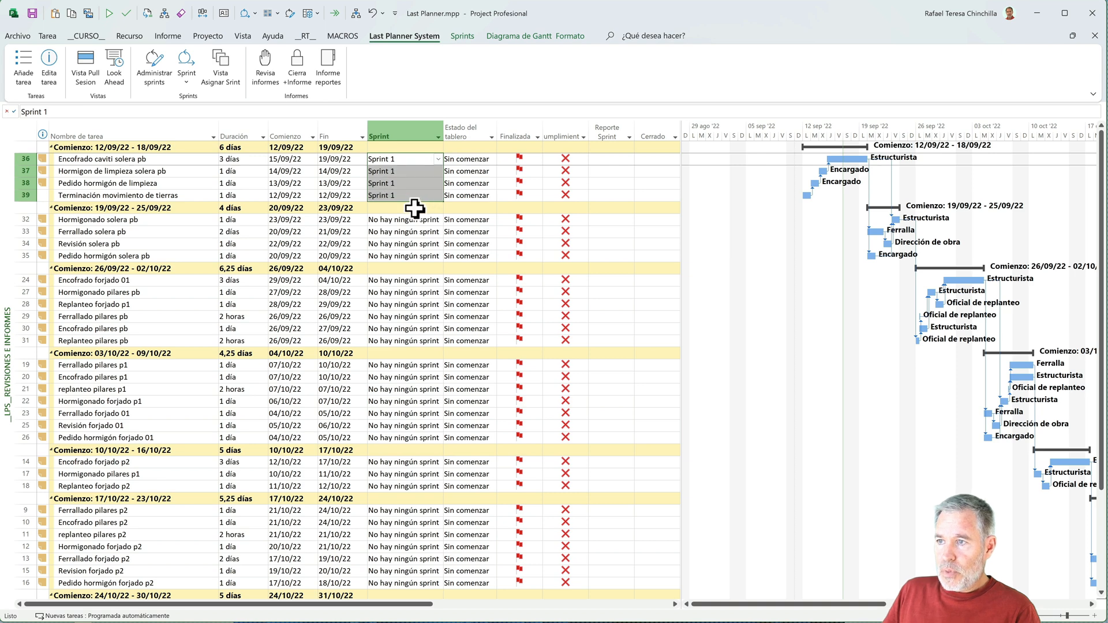
- Assign Sprint 2 to all four tasks in the 19/09/22 - 25/09/22 group, from Hormigonado solera pb to Pedido hormigón solera pb
{"action": "left_click", "coordinate": [394, 224]}
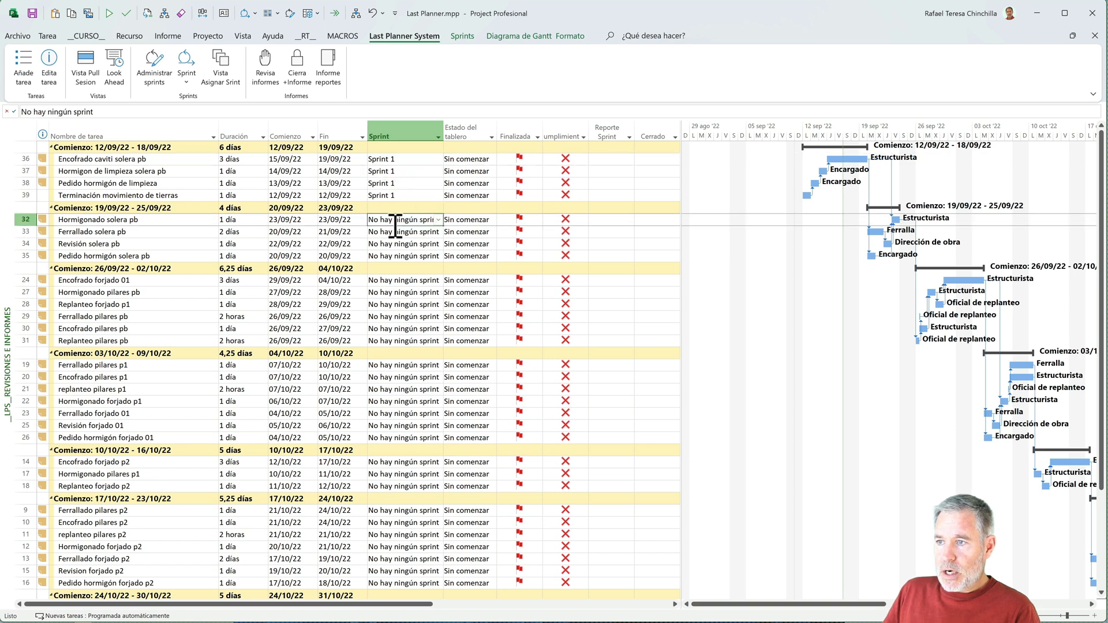
{"action": "left_click", "coordinate": [438, 219]}
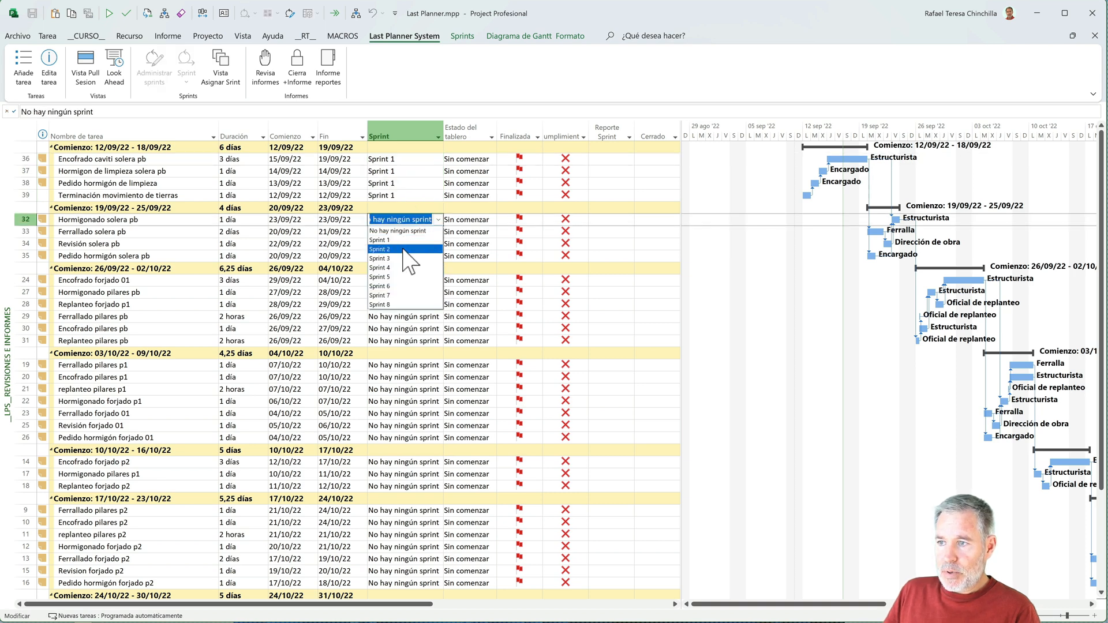
{"action": "left_click", "coordinate": [411, 248]}
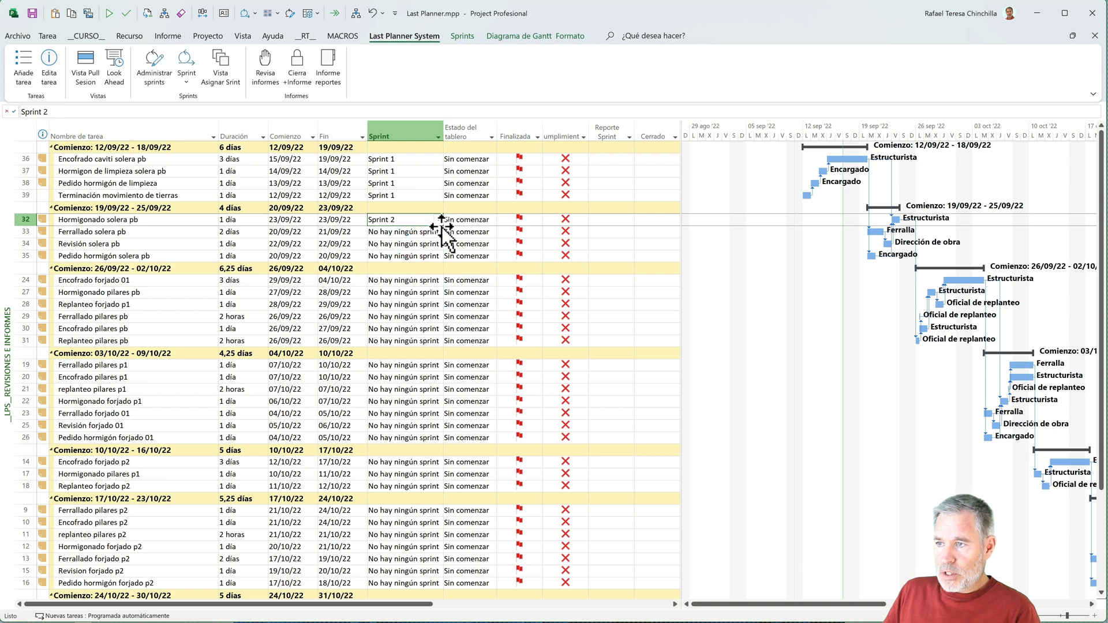
{"action": "left_click_drag", "start_coordinate": [442, 225], "coordinate": [435, 257]}
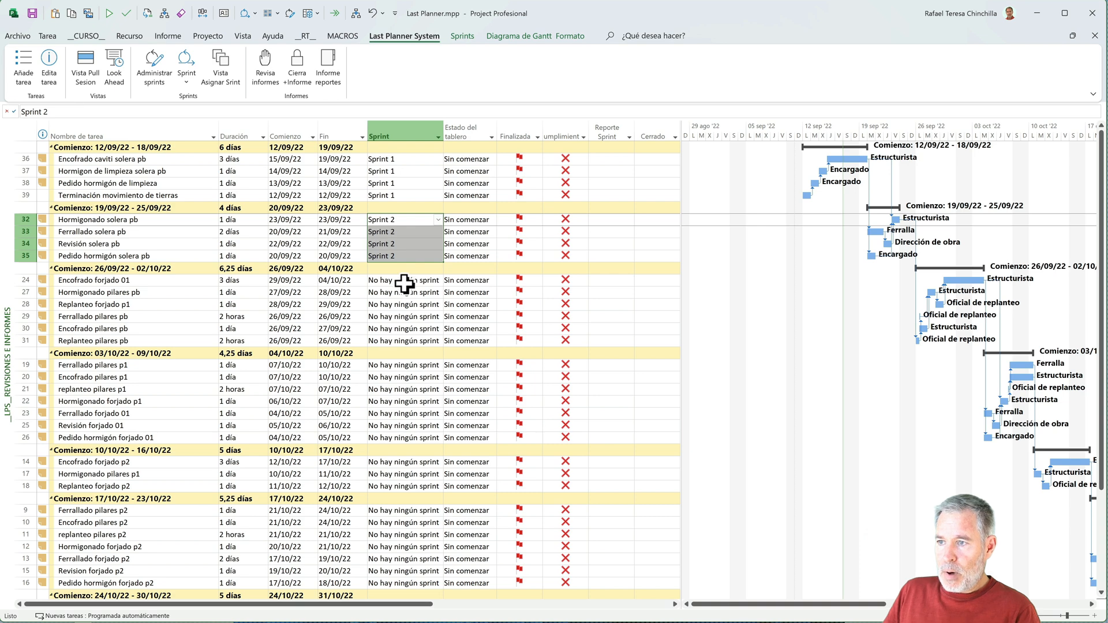
- Assign Sprint 3 to all six tasks in the 26/09/22 - 02/10/22 group, from Encofrado forjado 01 to Replanteo pilares pb
{"action": "left_click", "coordinate": [405, 283]}
{"action": "left_click", "coordinate": [437, 280]}
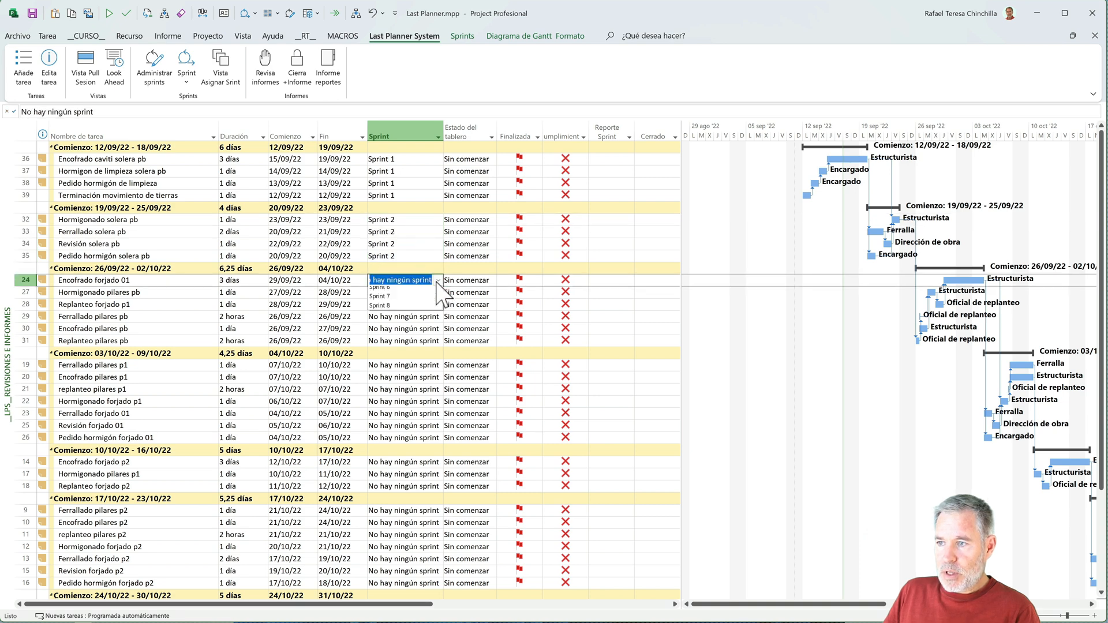
{"action": "left_click", "coordinate": [406, 319]}
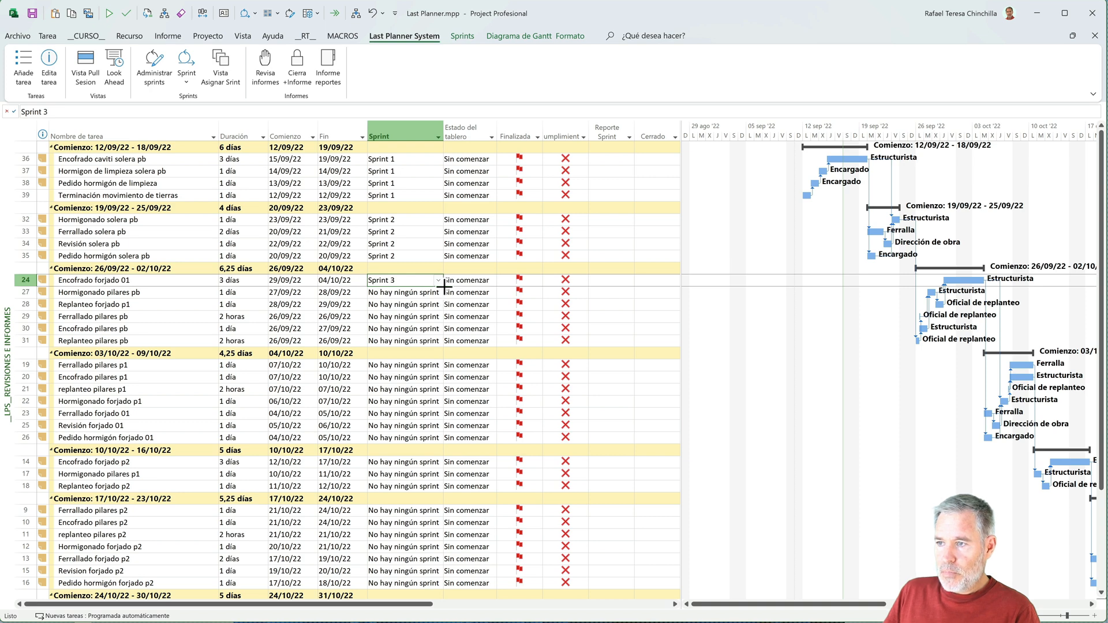
{"action": "left_click_drag", "start_coordinate": [443, 285], "coordinate": [429, 343]}
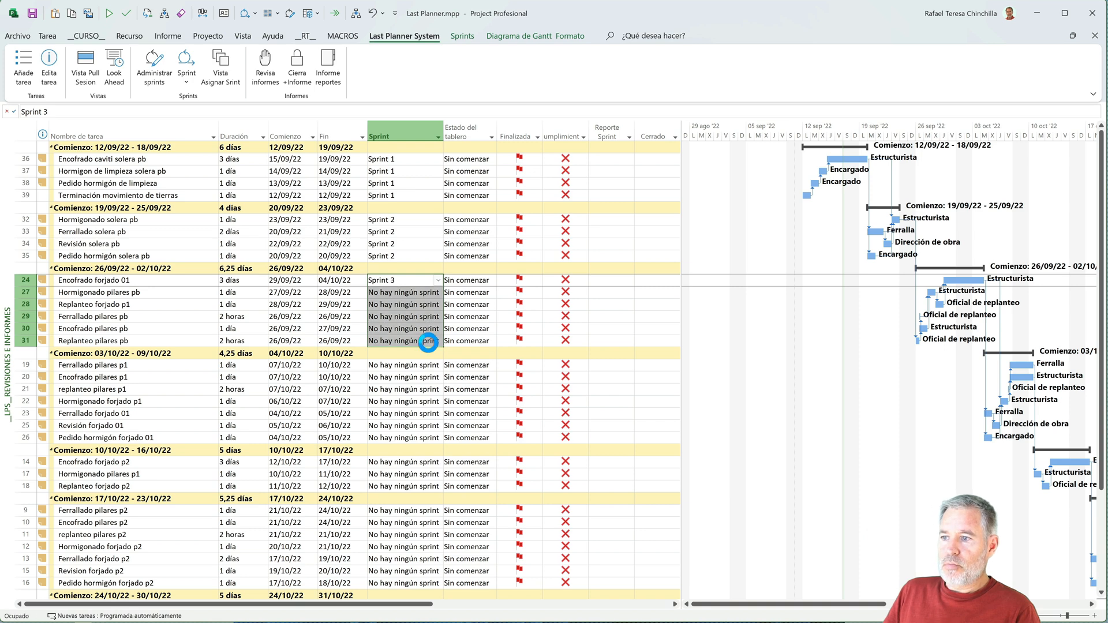
{"action": "left_click", "coordinate": [270, 316]}
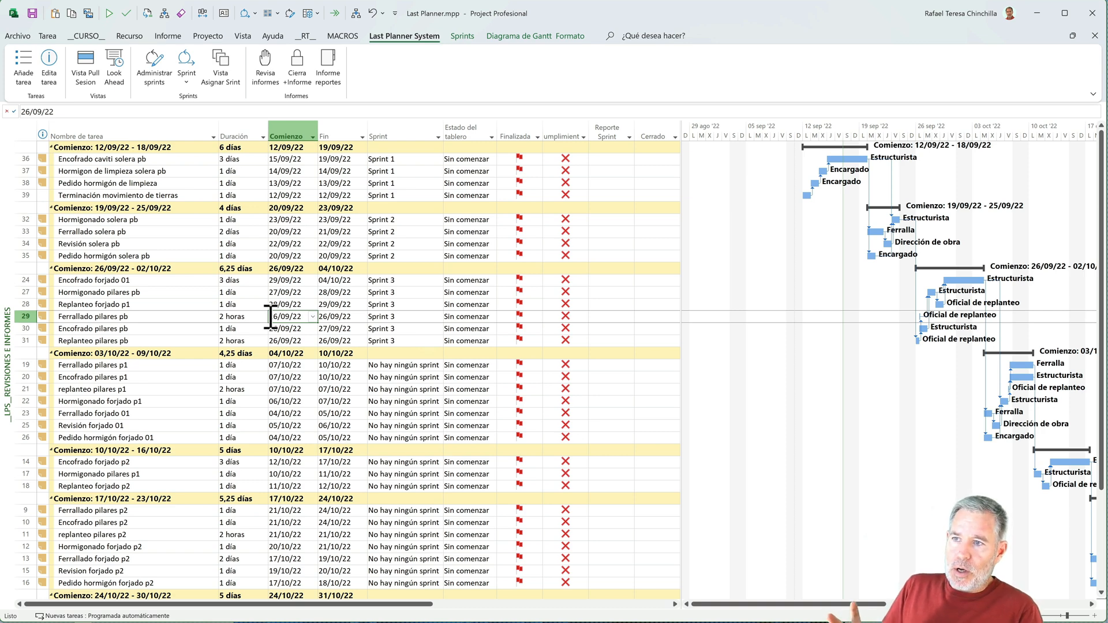
- On the Sprint 1 board, place the earthworks task on Lunes, the concrete order on Martes, Hormigon de limpieza on Miercoles and Encofrado caviti on Viernes
{"action": "left_click", "coordinate": [186, 83]}
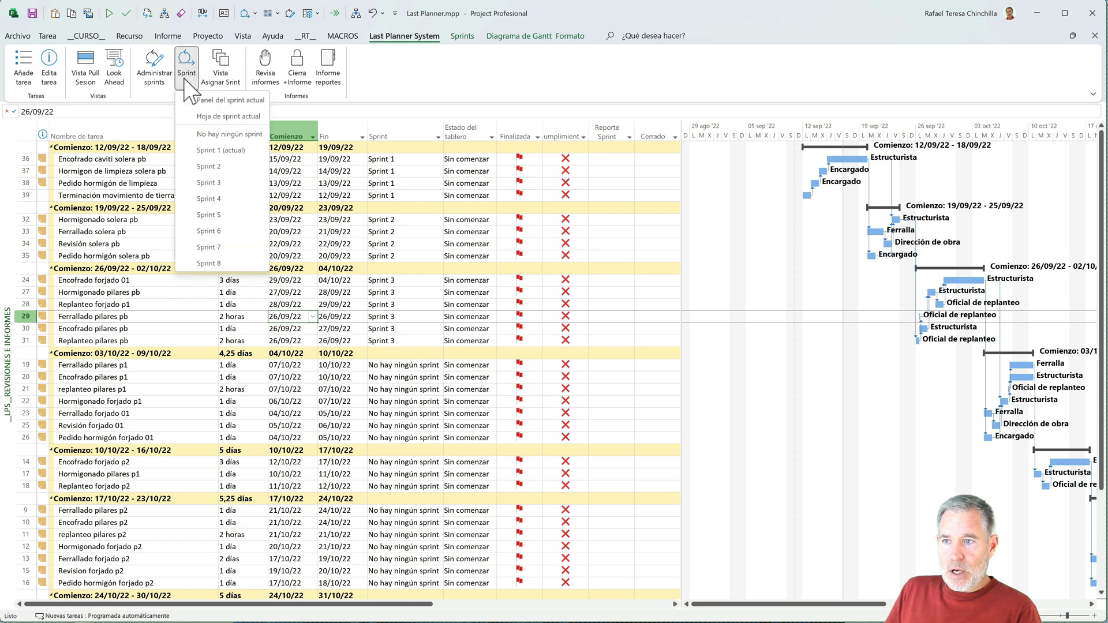
{"action": "left_click", "coordinate": [232, 151]}
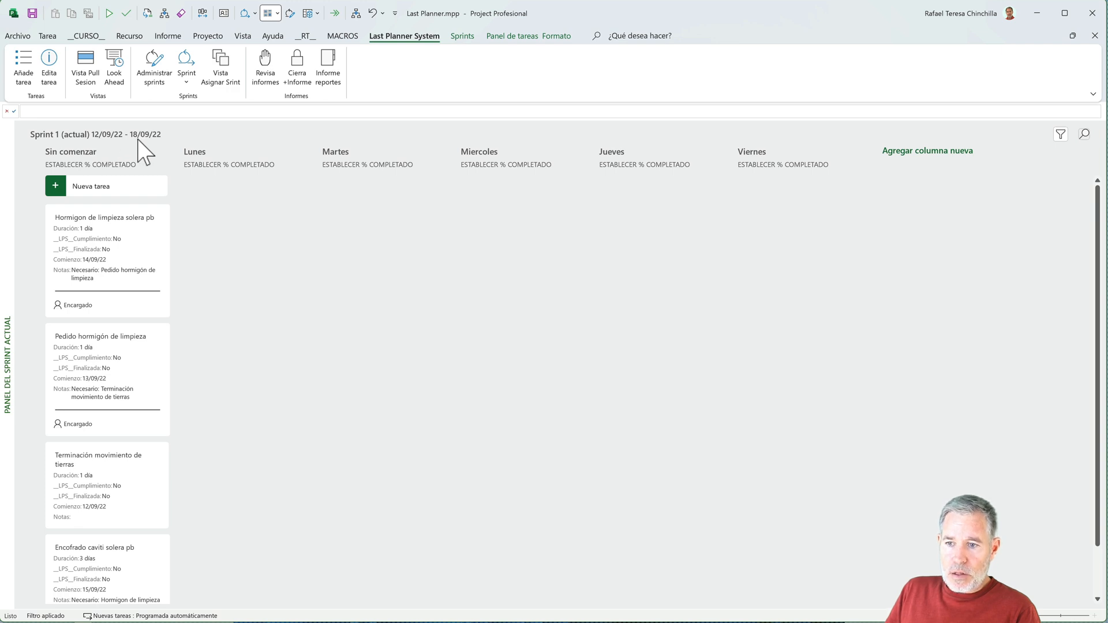
{"action": "left_click_drag", "start_coordinate": [99, 485], "coordinate": [226, 261]}
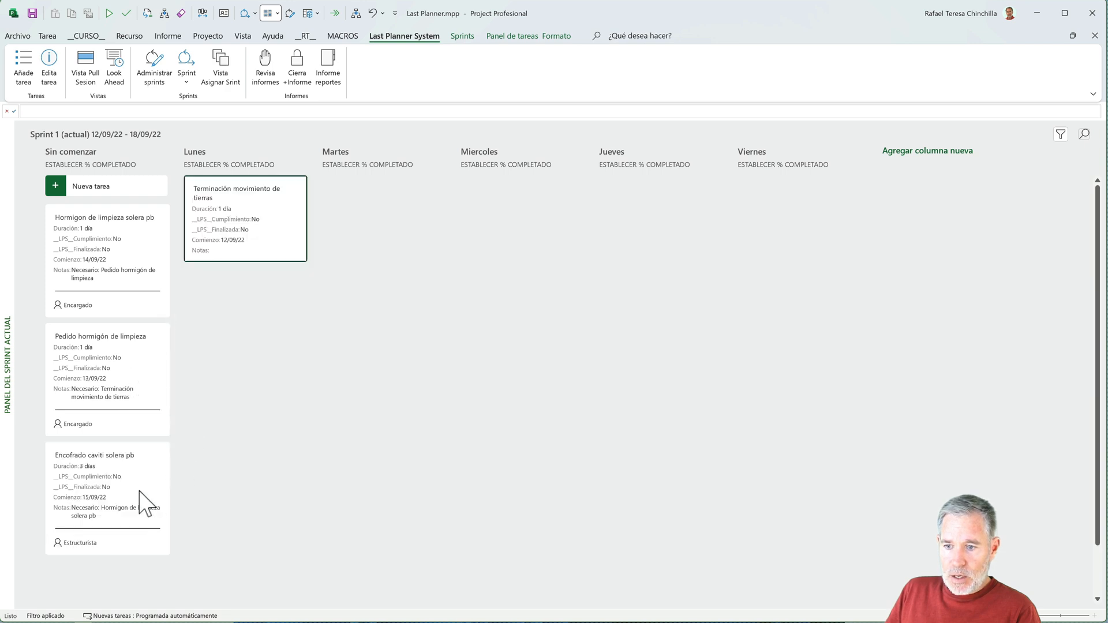
{"action": "left_click_drag", "start_coordinate": [102, 377], "coordinate": [366, 252]}
{"action": "left_click_drag", "start_coordinate": [109, 257], "coordinate": [461, 226]}
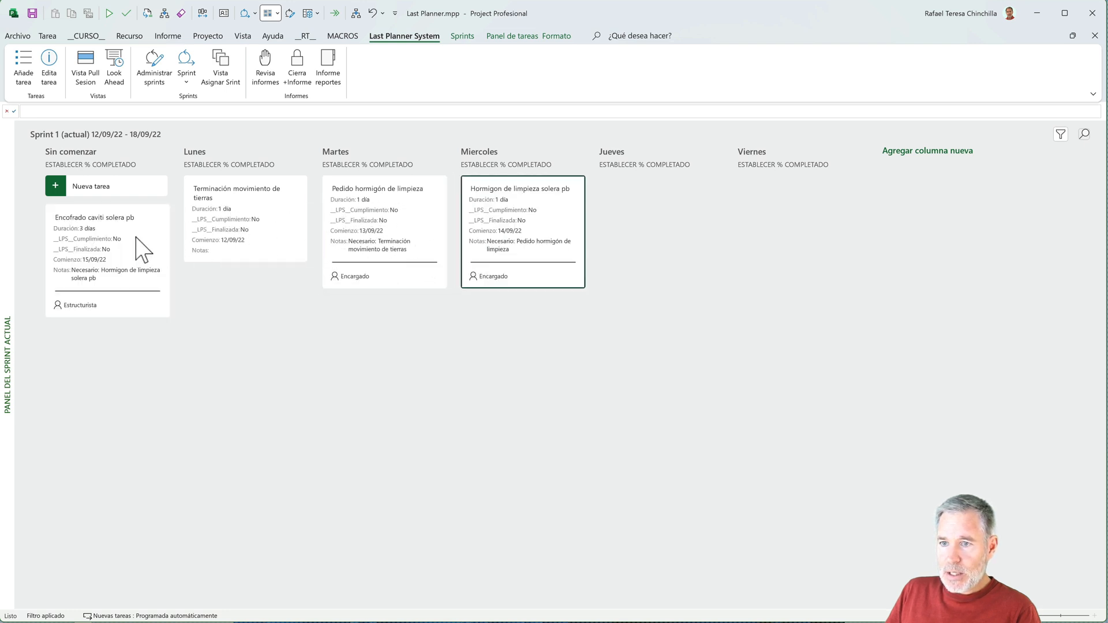
{"action": "left_click_drag", "start_coordinate": [106, 249], "coordinate": [752, 237]}
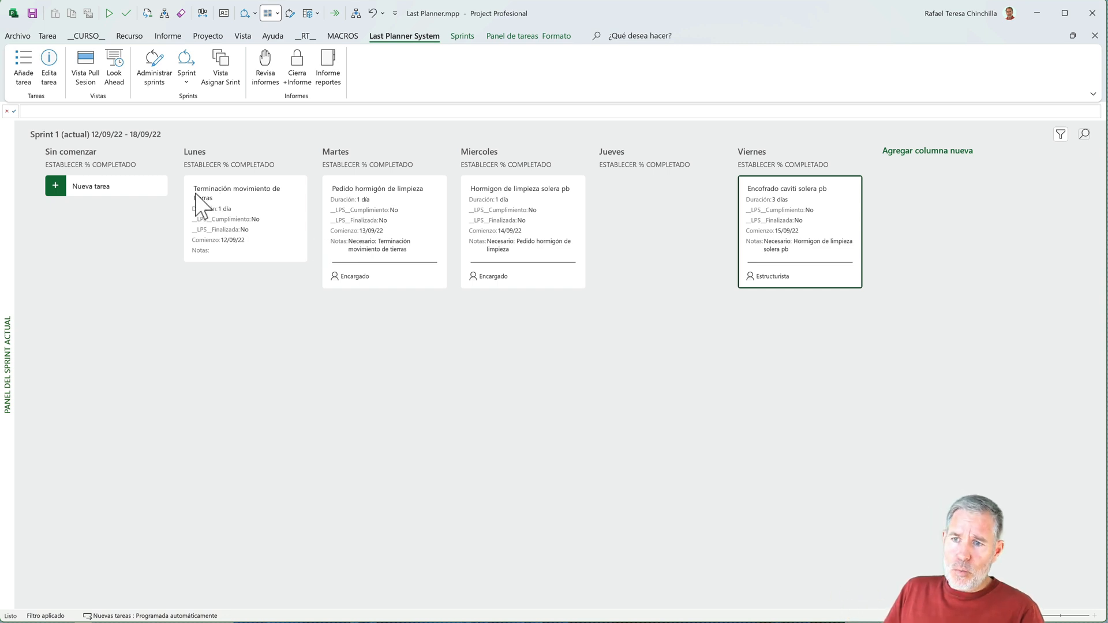
- Add a task named Encofrado parte 1 to the Sprint 1 board and place it in the Jueves column
{"action": "left_click", "coordinate": [110, 191]}
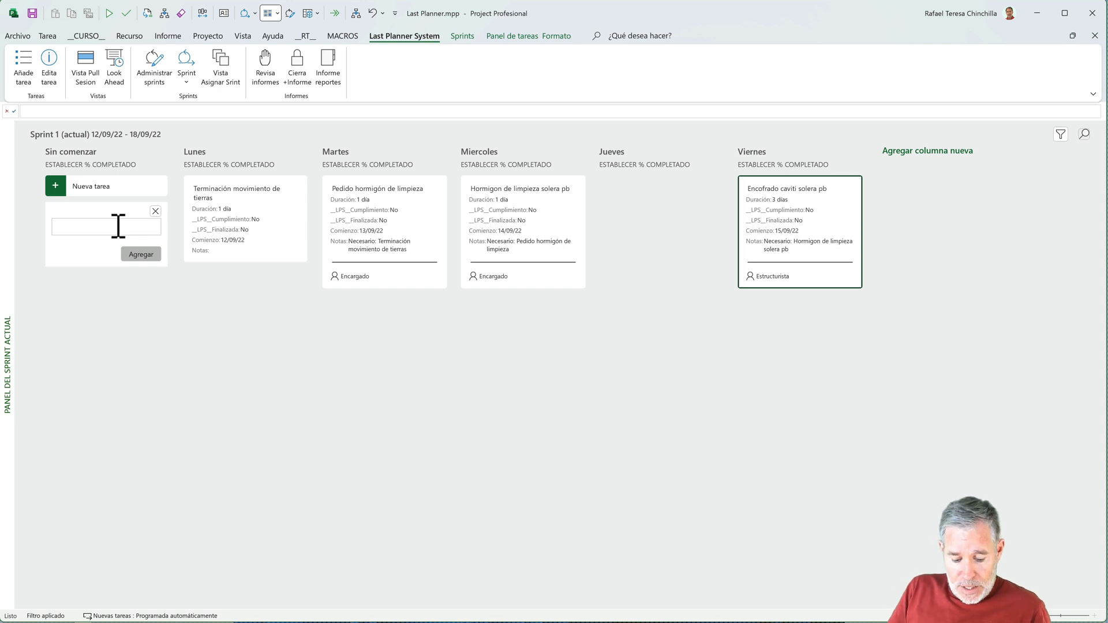
{"action": "type", "text": "Encofrado parte 1"}
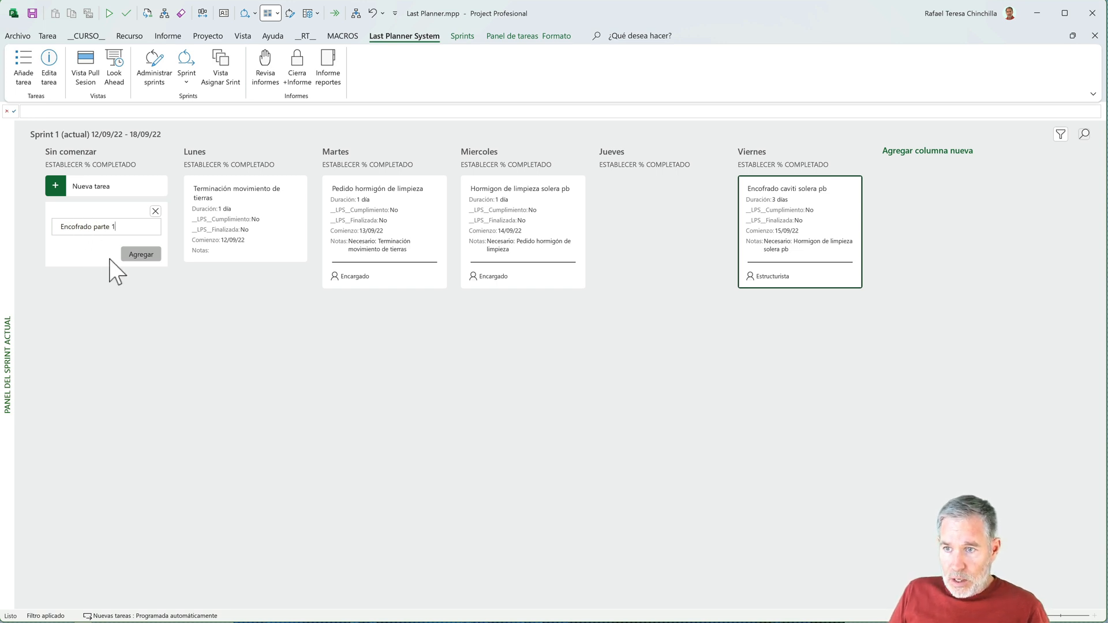
{"action": "left_click", "coordinate": [139, 255]}
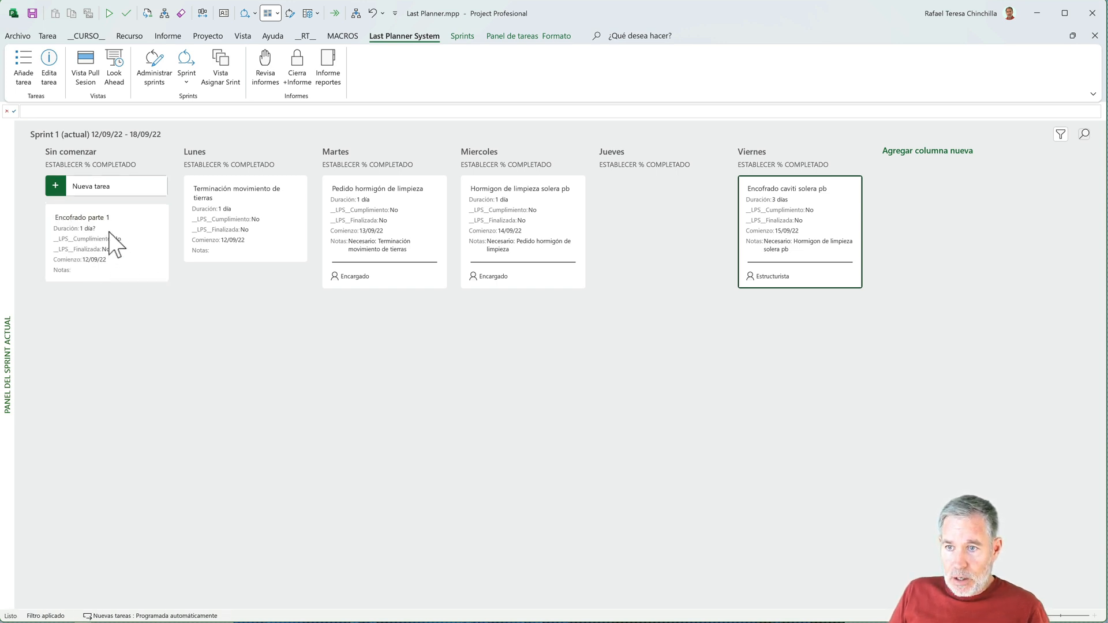
{"action": "left_click_drag", "start_coordinate": [111, 243], "coordinate": [805, 336]}
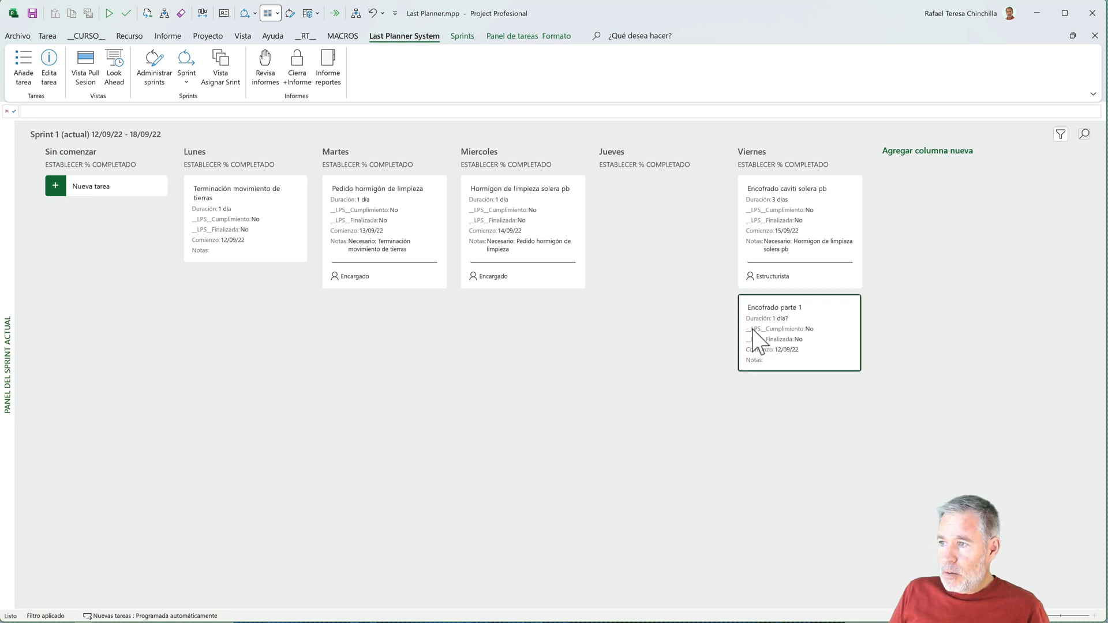
{"action": "left_click_drag", "start_coordinate": [780, 316], "coordinate": [677, 245]}
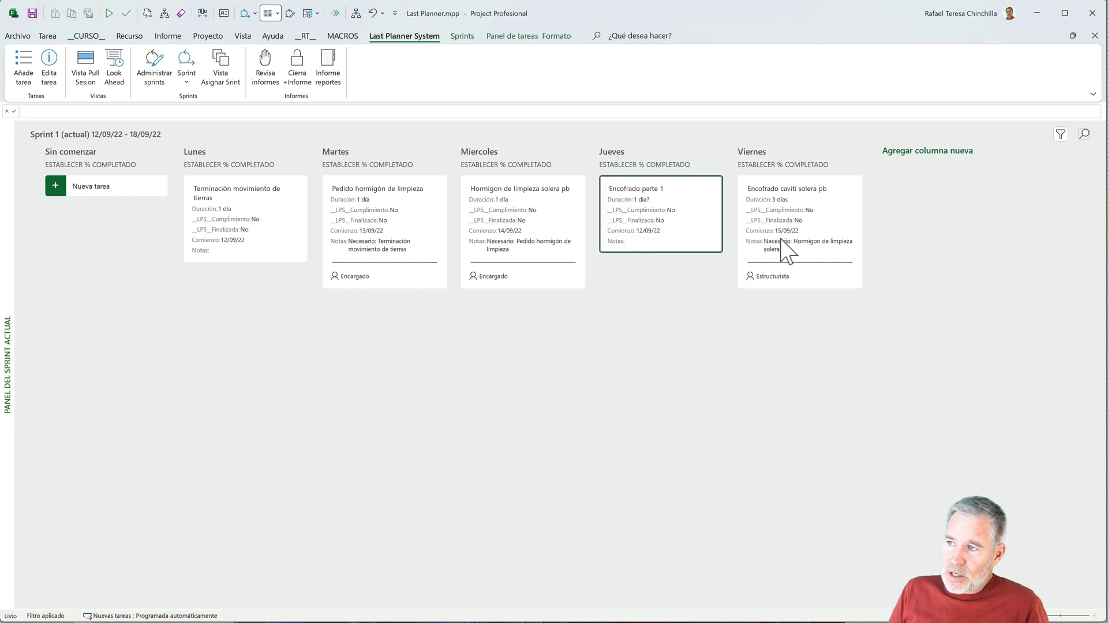
- Add a task named Encofrado parte 2 to the Sprint 1 board and place it in the Viernes column
{"action": "left_click", "coordinate": [81, 186]}
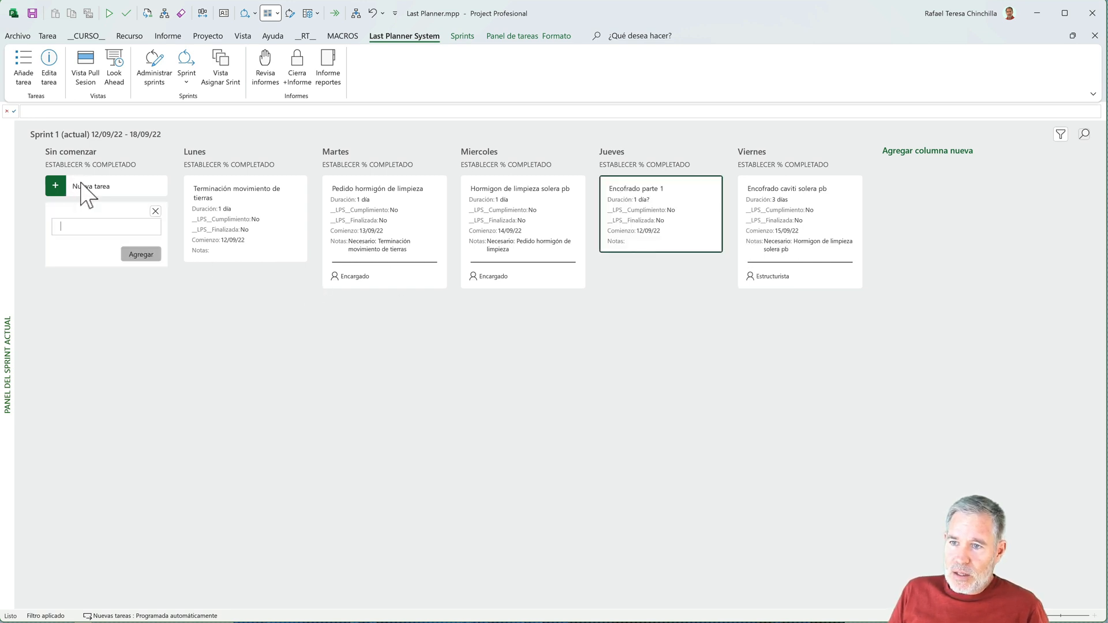
{"action": "type", "text": "Encofrado parte 2"}
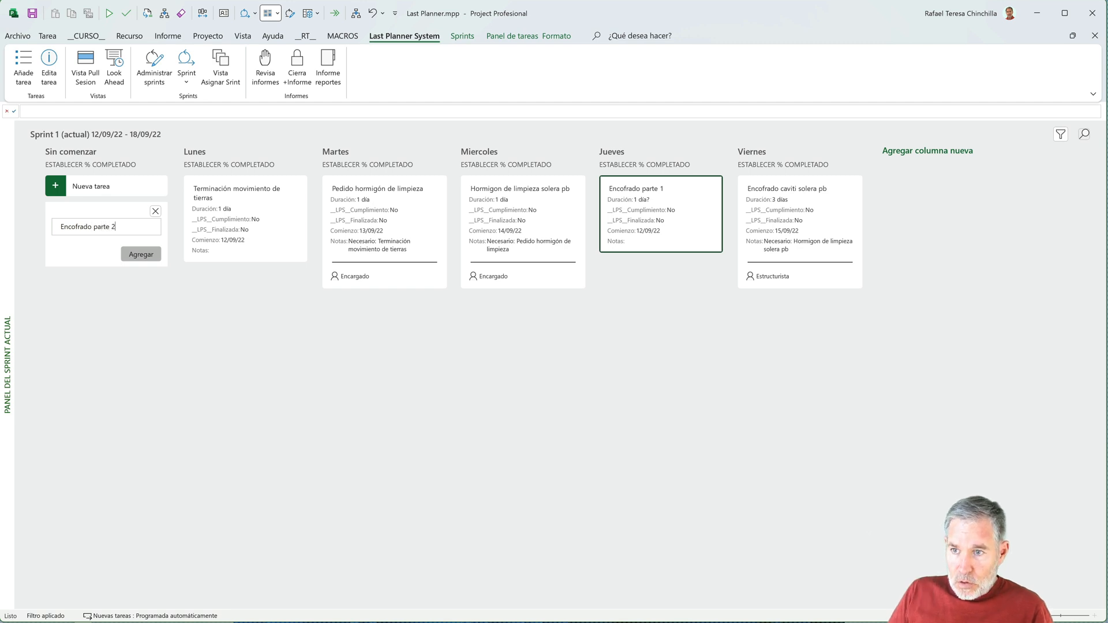
{"action": "left_click", "coordinate": [139, 254]}
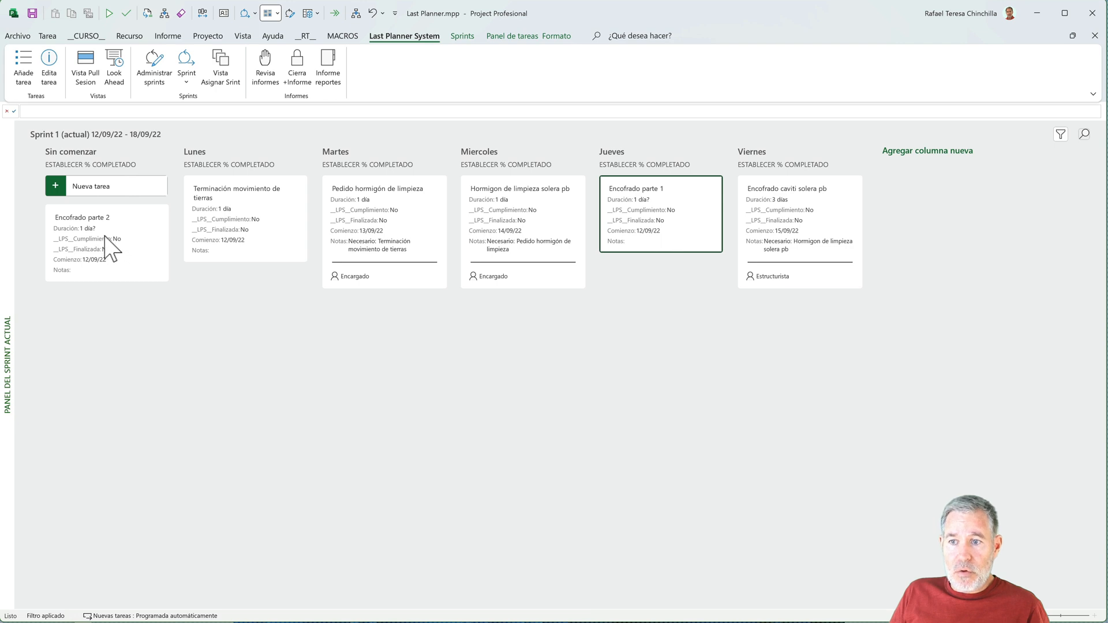
{"action": "left_click_drag", "start_coordinate": [105, 236], "coordinate": [770, 359]}
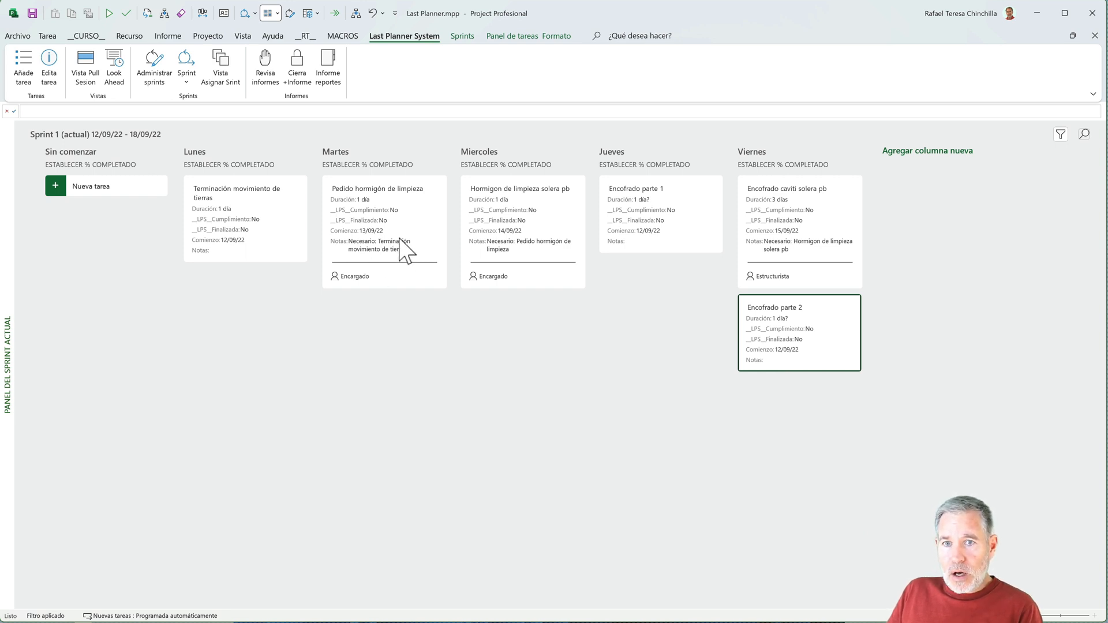
- Examine the custom fields in the task information of Pedido hormigón de limpieza and close it without changes
{"action": "double_click", "coordinate": [377, 208]}
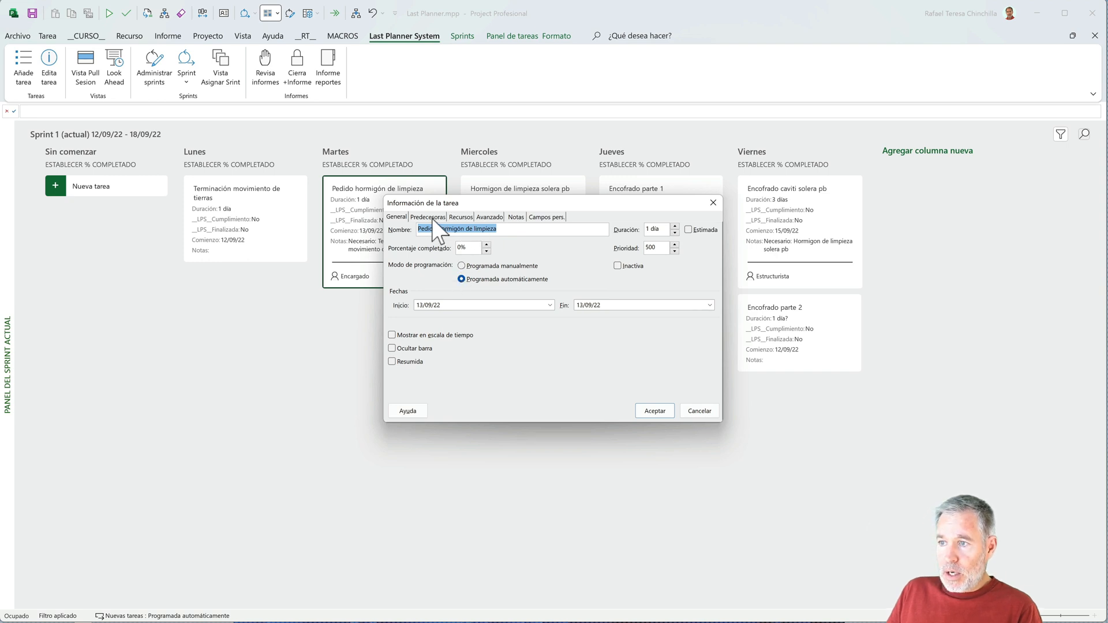
{"action": "left_click", "coordinate": [489, 218]}
{"action": "left_click", "coordinate": [551, 218]}
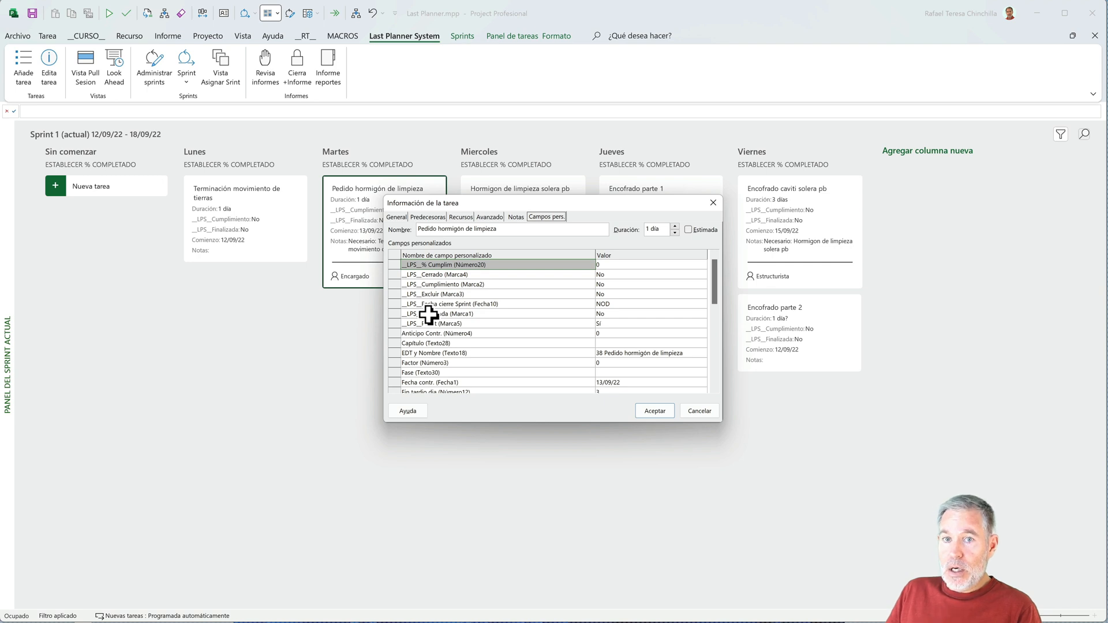
{"action": "left_click", "coordinate": [698, 409]}
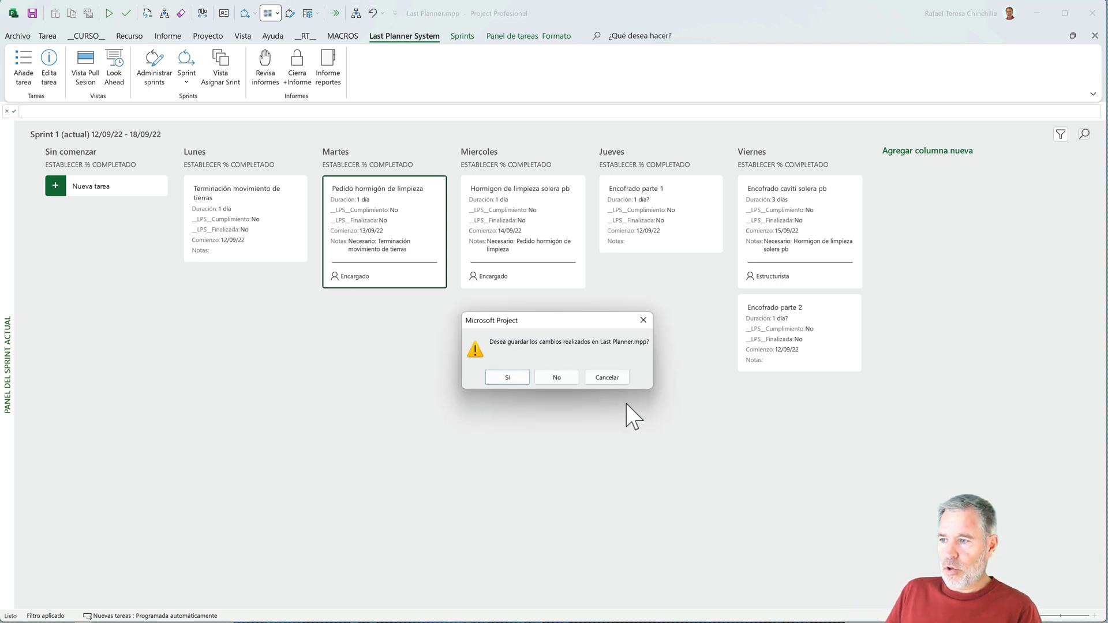
{"action": "left_click", "coordinate": [544, 377]}
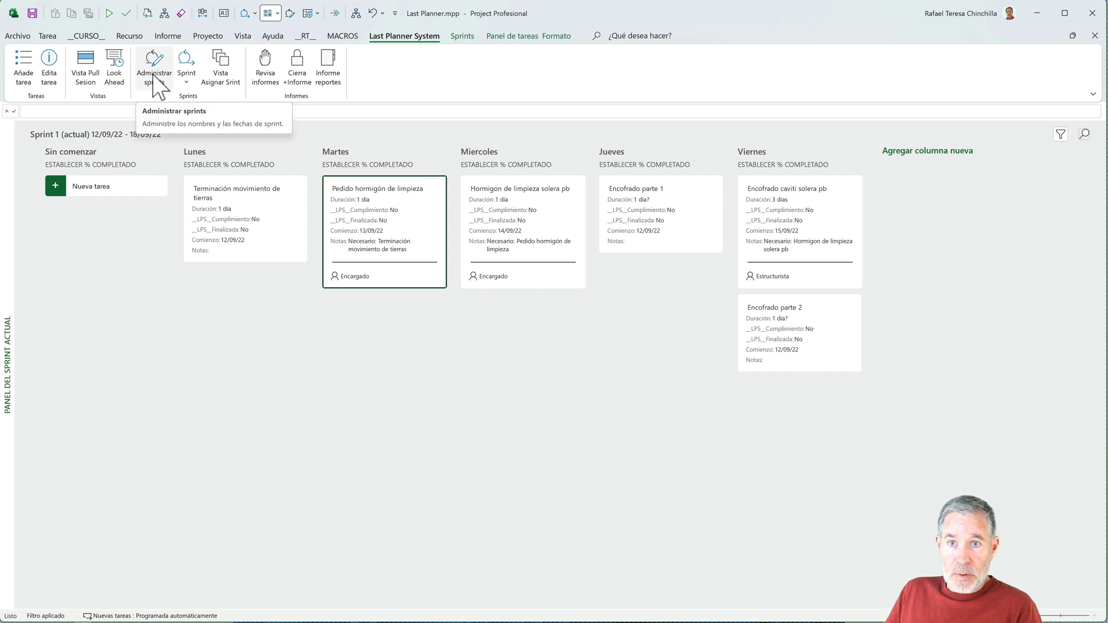
- View the Sprint 2 board with its unstarted tasks and return to the Sprint 1 board
{"action": "left_click", "coordinate": [188, 85]}
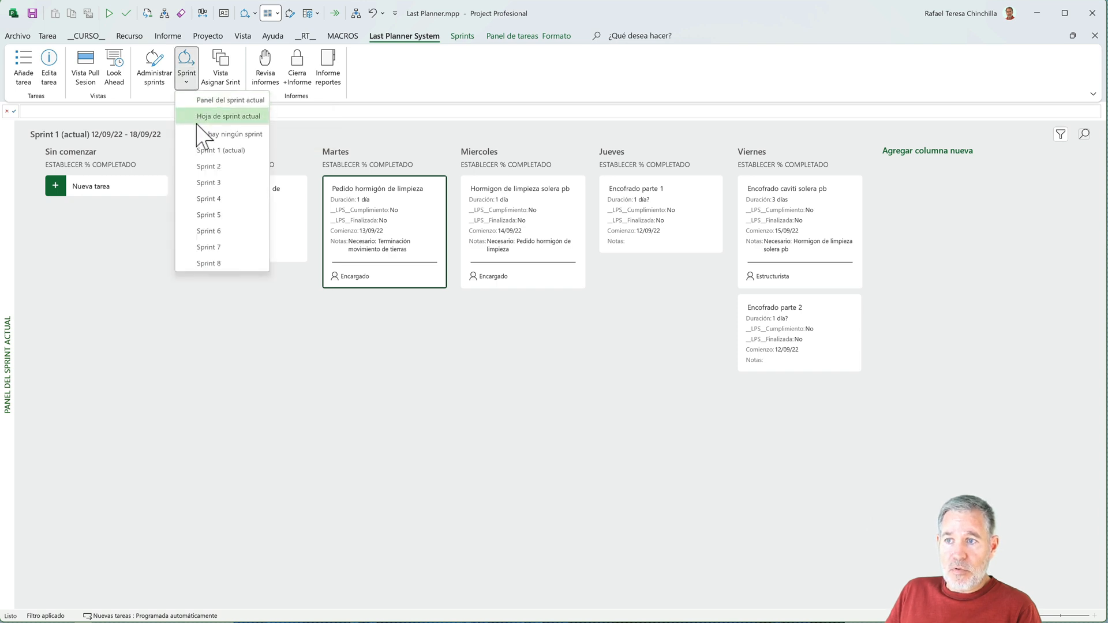
{"action": "left_click", "coordinate": [205, 167]}
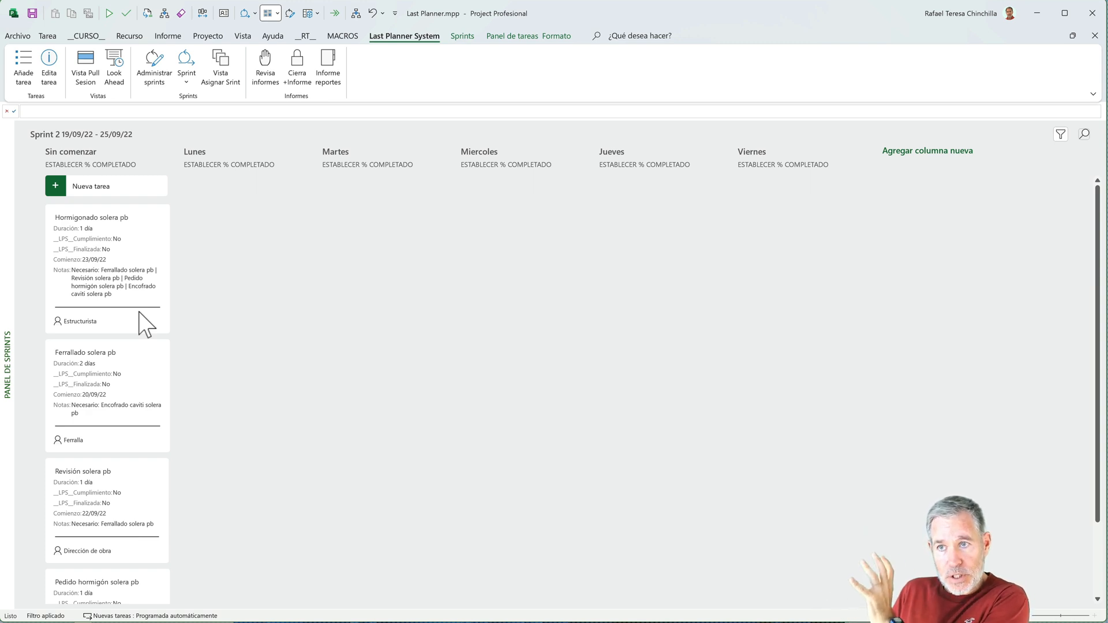
{"action": "left_click", "coordinate": [186, 79]}
{"action": "left_click", "coordinate": [203, 151]}
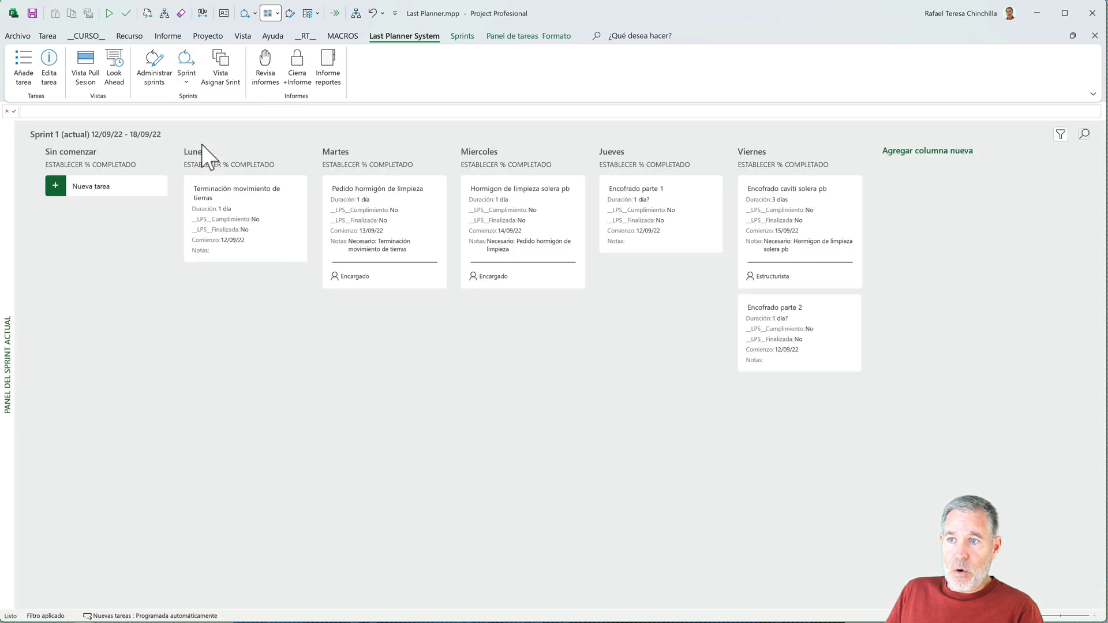
- Bring up the ungrouped task list in the revisions and reports view and go to the Sprint 1 tasks
{"action": "left_click", "coordinate": [219, 77]}
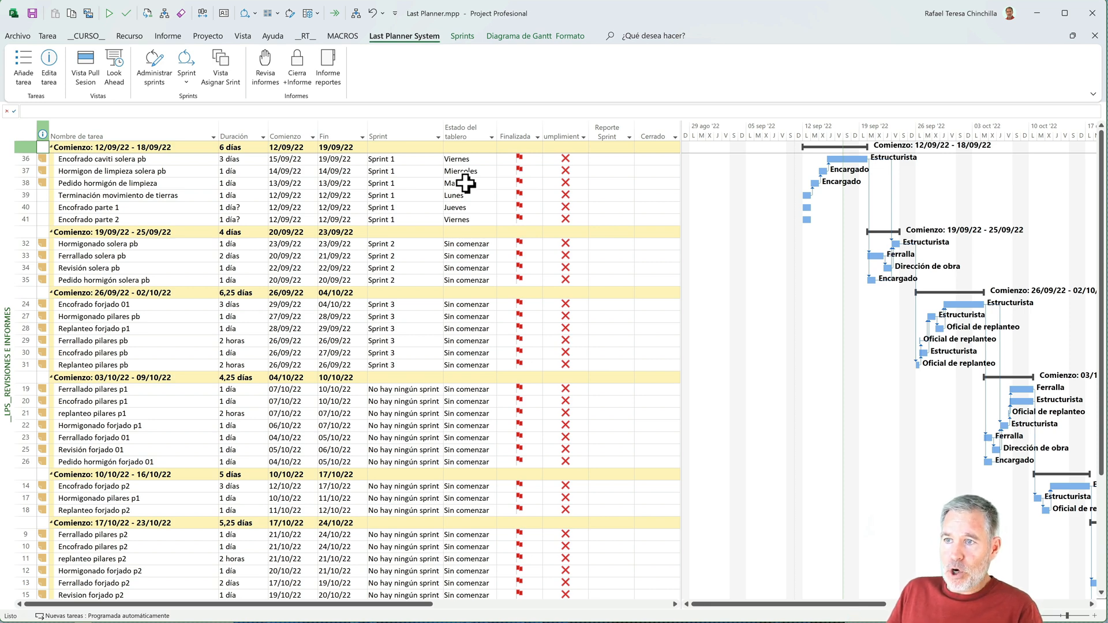
{"action": "left_click", "coordinate": [265, 69]}
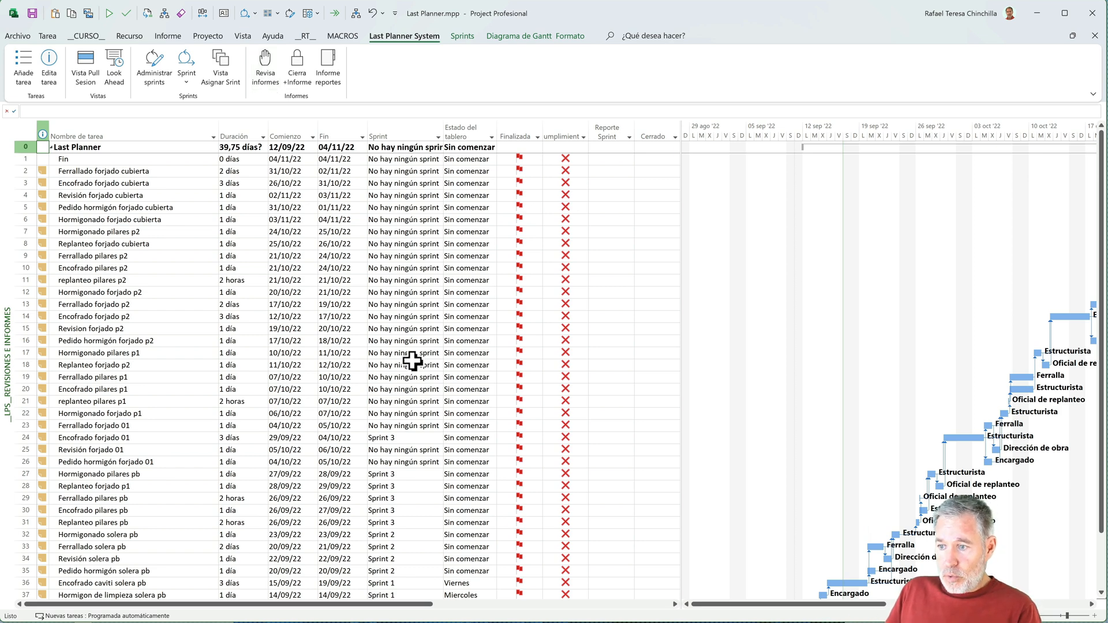
{"action": "scroll", "coordinate": [412, 360], "scroll_direction": "down", "scroll_amount": 1}
{"action": "scroll", "coordinate": [412, 361], "scroll_direction": "down", "scroll_amount": 6}
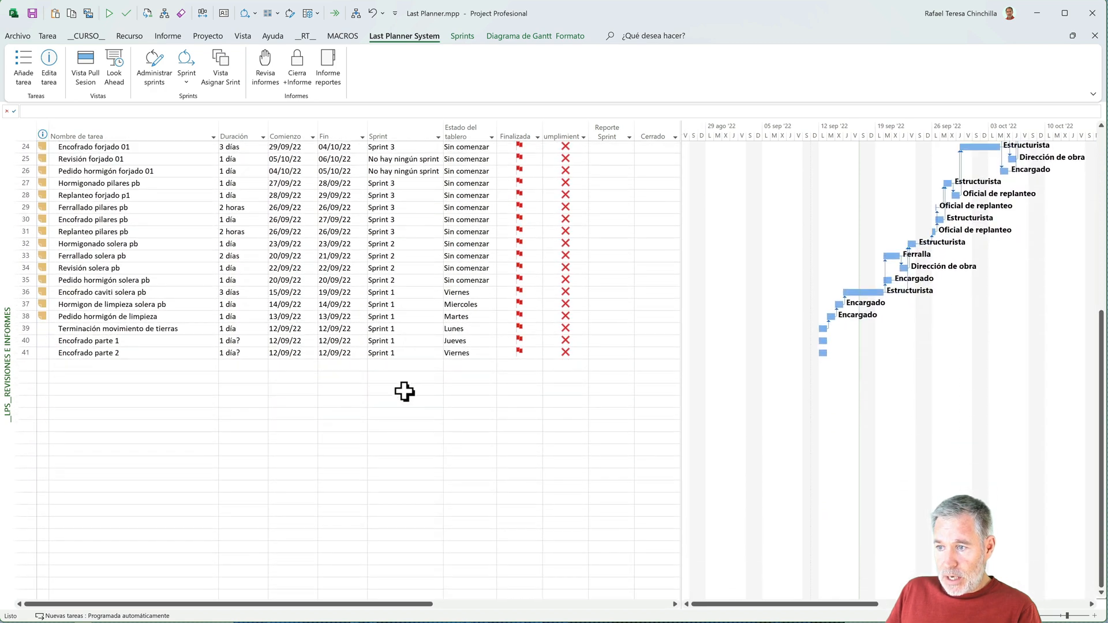
{"action": "scroll", "coordinate": [403, 392], "scroll_direction": "up", "scroll_amount": 1}
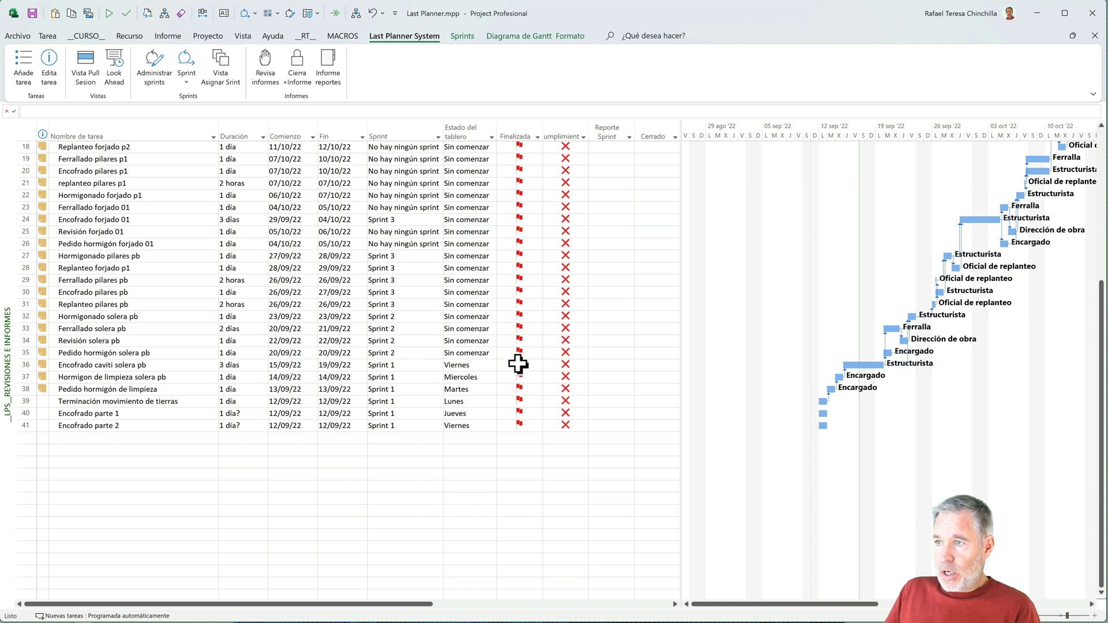
- Mark the task Terminación movimiento de tierras as Sí for both Finalizada and Cumplimiento
{"action": "left_click", "coordinate": [516, 426]}
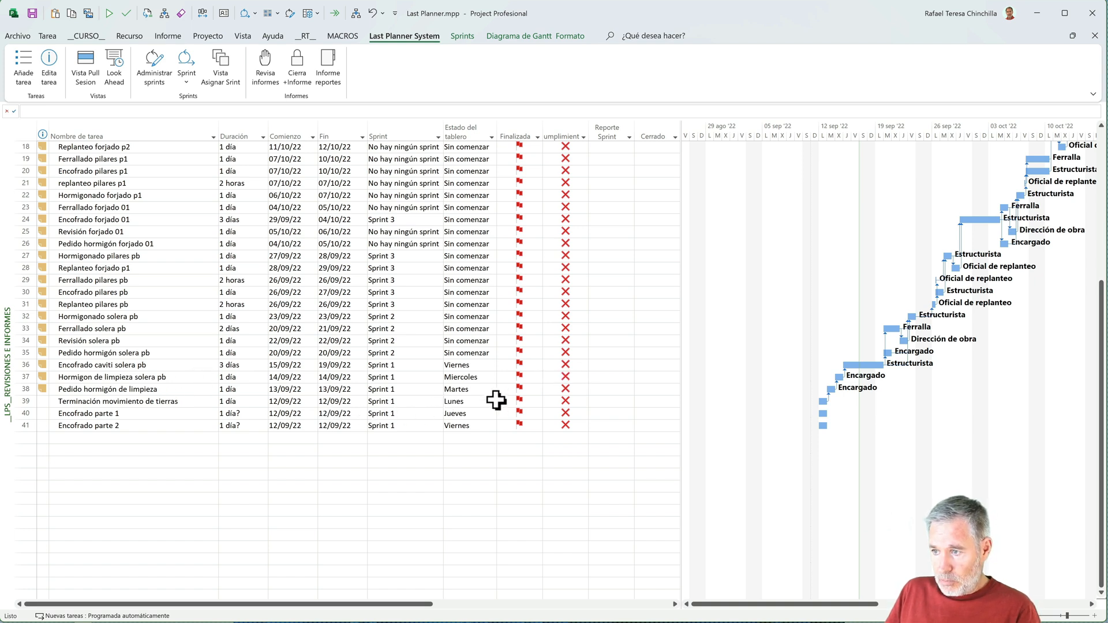
{"action": "left_click", "coordinate": [524, 402]}
{"action": "left_click", "coordinate": [537, 401]}
{"action": "left_click", "coordinate": [523, 410]}
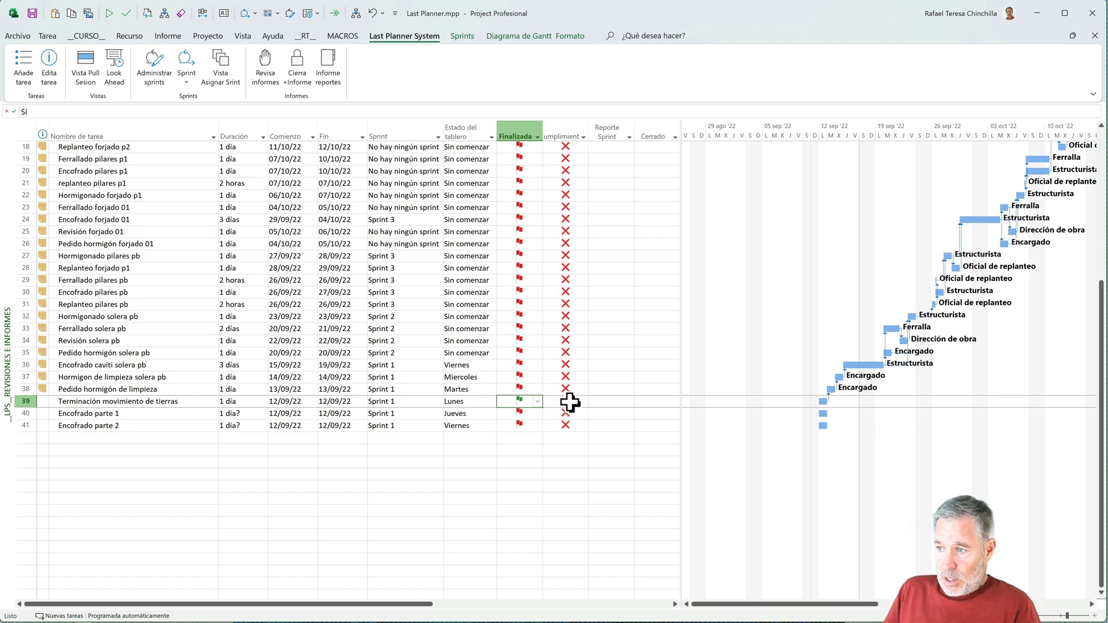
{"action": "left_click", "coordinate": [577, 402]}
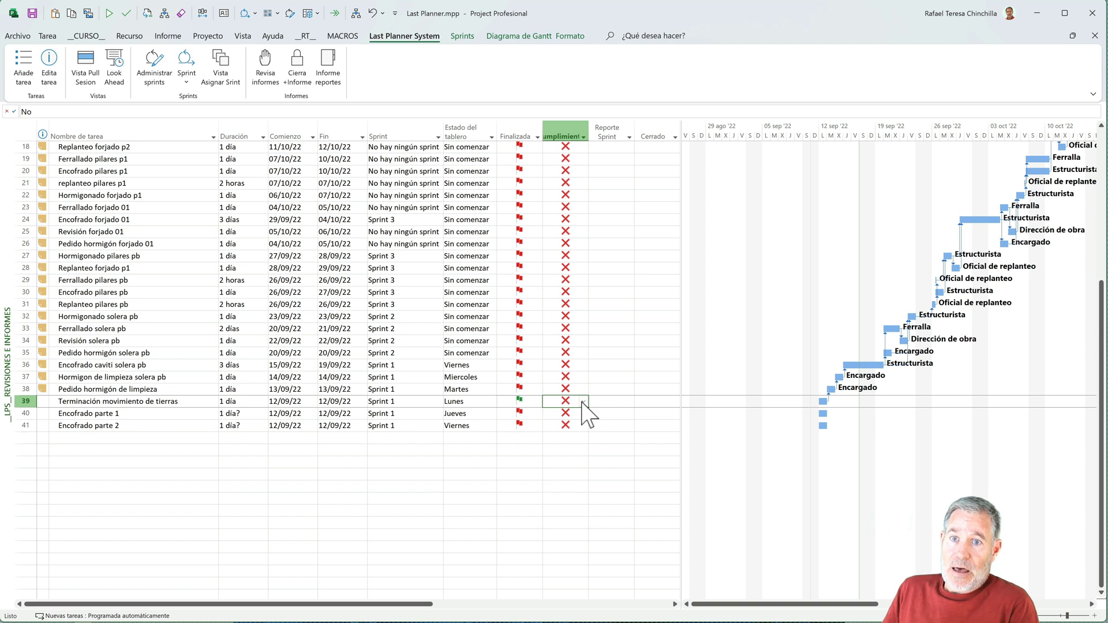
{"action": "left_click", "coordinate": [583, 403]}
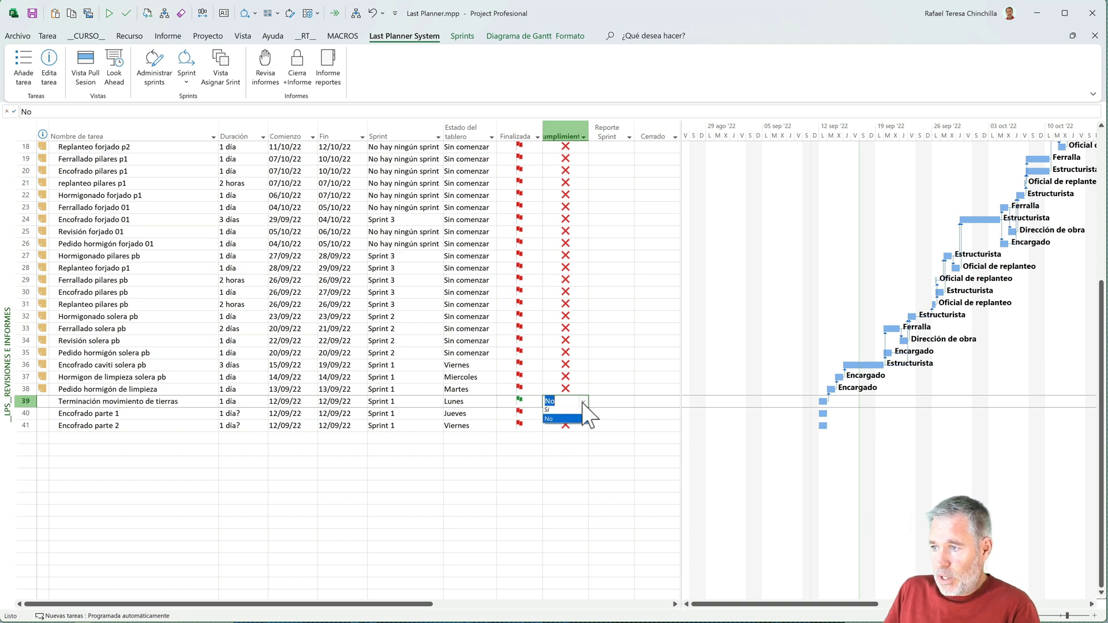
{"action": "left_click", "coordinate": [559, 414]}
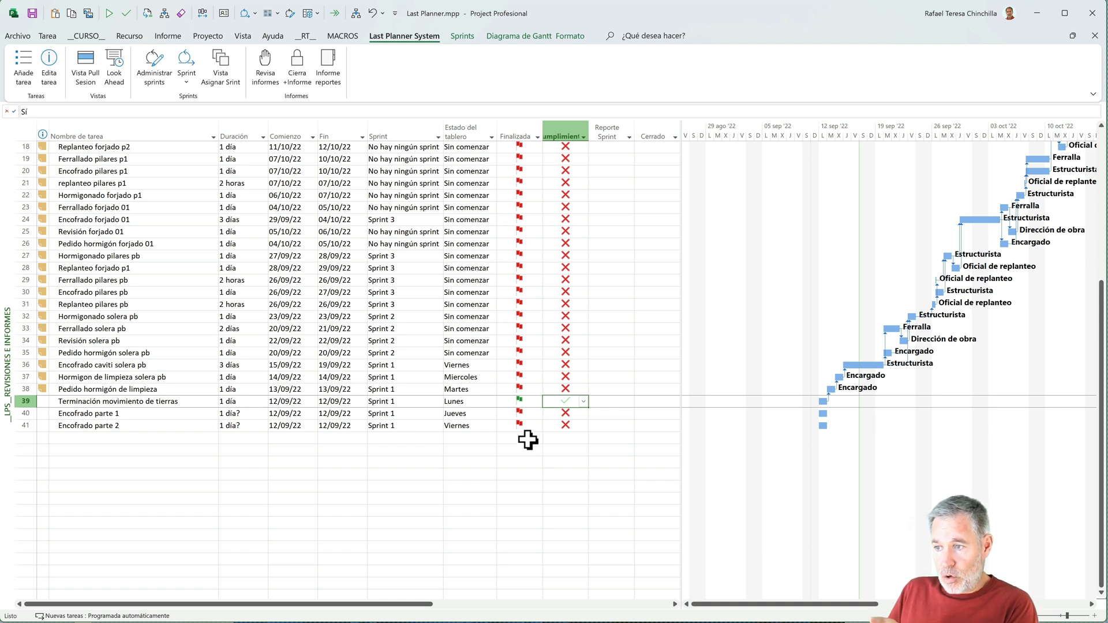
- Mark the task Pedido hormigón de limpieza as Sí for both Finalizada and Cumplimiento
{"action": "left_click", "coordinate": [531, 389]}
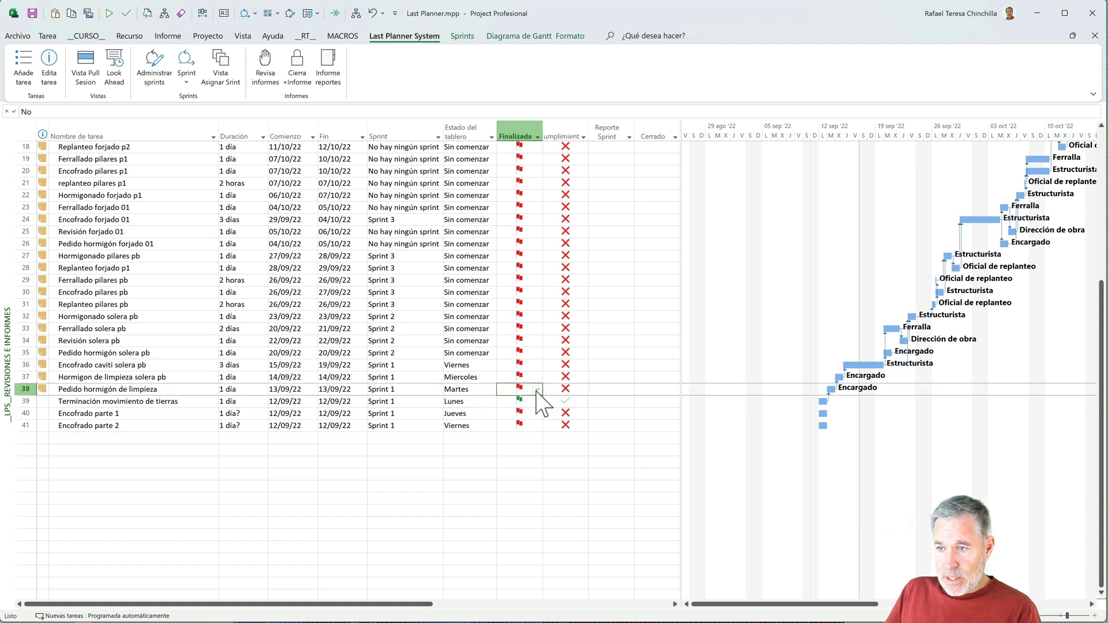
{"action": "left_click", "coordinate": [537, 390]}
{"action": "left_click", "coordinate": [519, 400]}
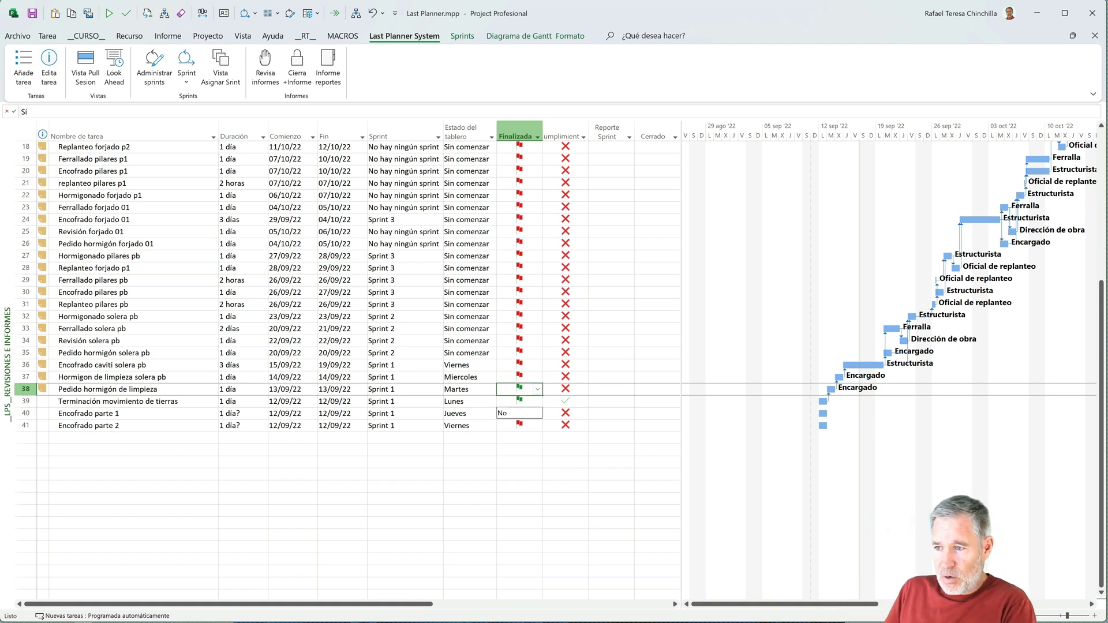
{"action": "left_click", "coordinate": [571, 389]}
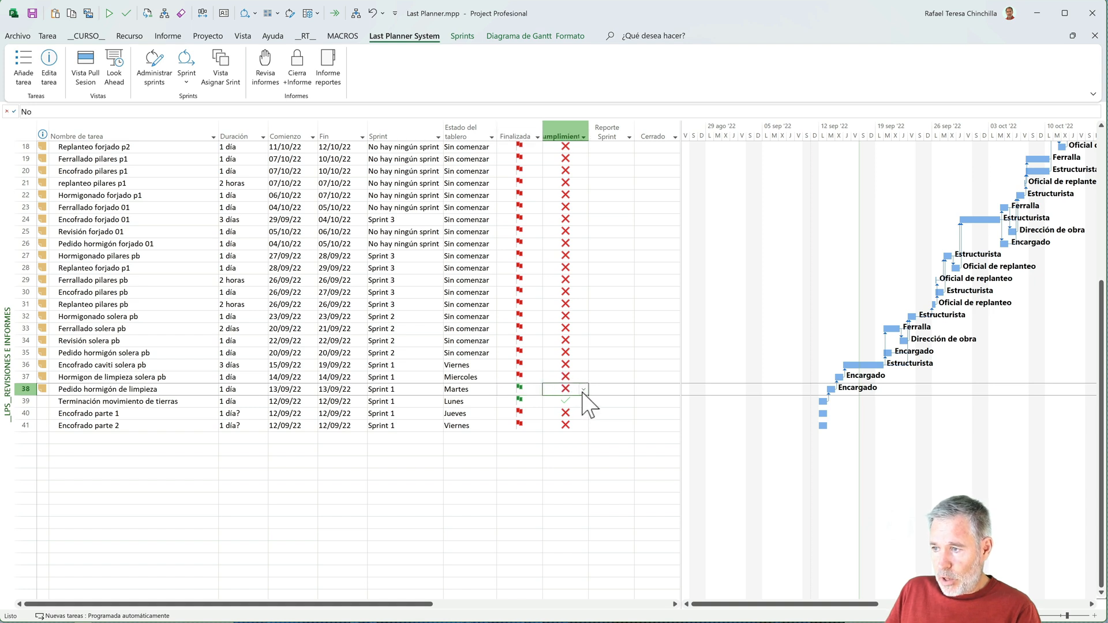
{"action": "left_click", "coordinate": [584, 389]}
{"action": "left_click", "coordinate": [560, 400]}
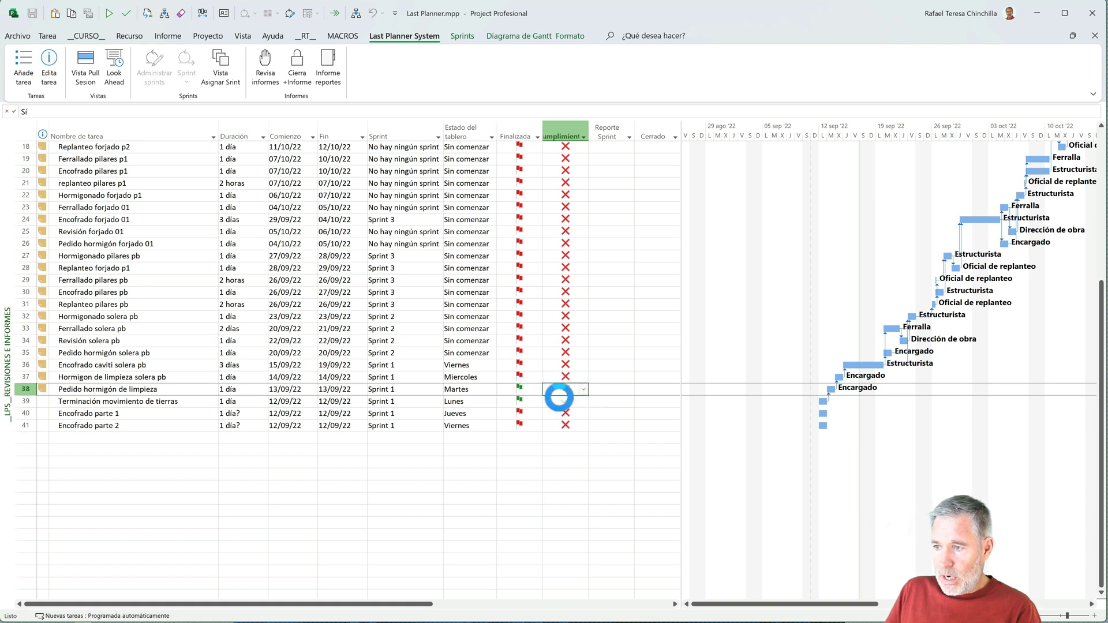
- Mark the task Hormigon de limpieza solera pb as Sí for both Finalizada and Cumplimiento
{"action": "left_click", "coordinate": [528, 377]}
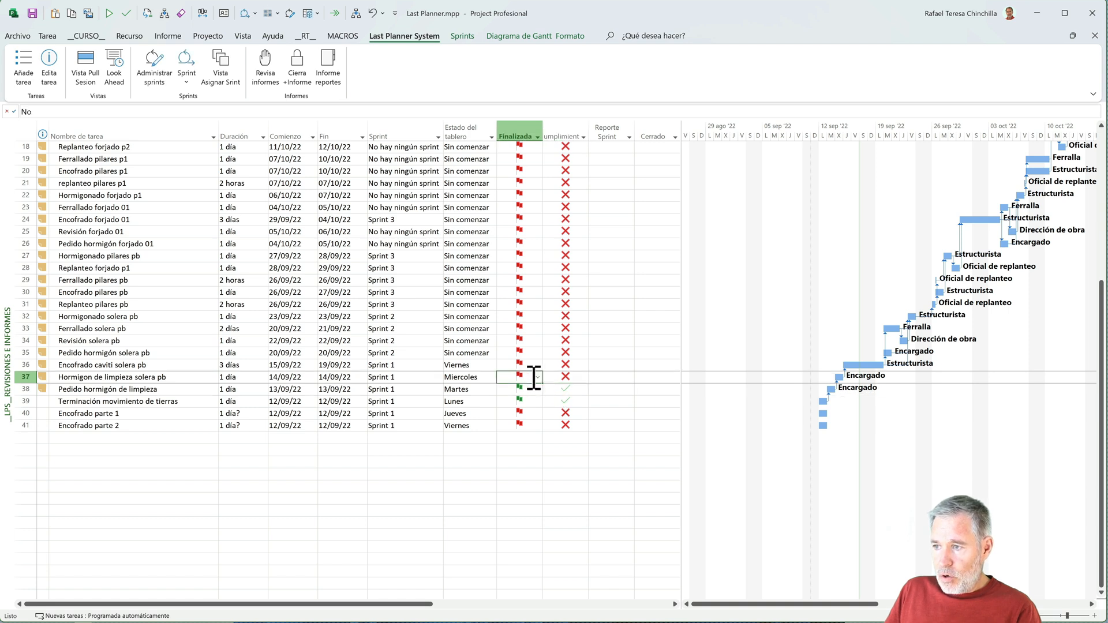
{"action": "left_click", "coordinate": [537, 377]}
{"action": "left_click", "coordinate": [520, 388]}
{"action": "left_click", "coordinate": [568, 376]}
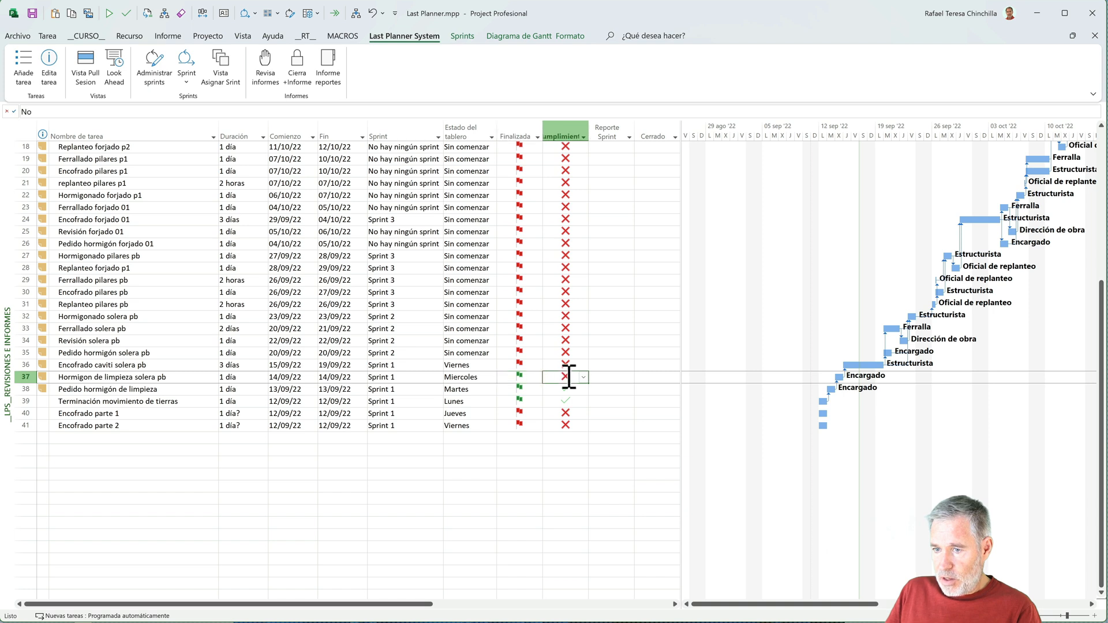
{"action": "left_click", "coordinate": [582, 377]}
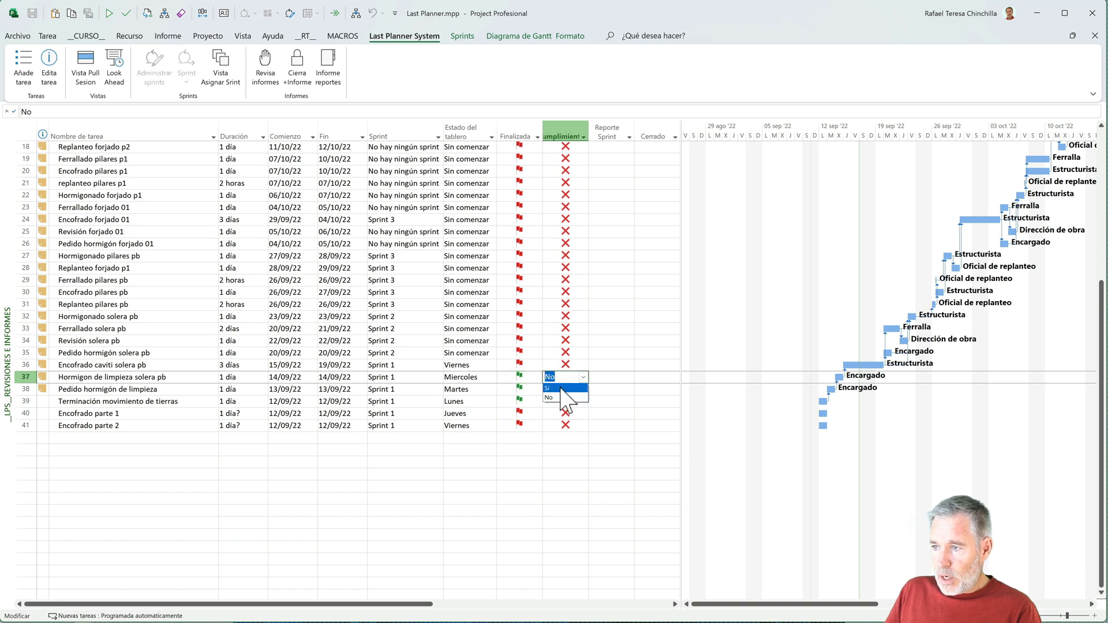
{"action": "left_click", "coordinate": [562, 389]}
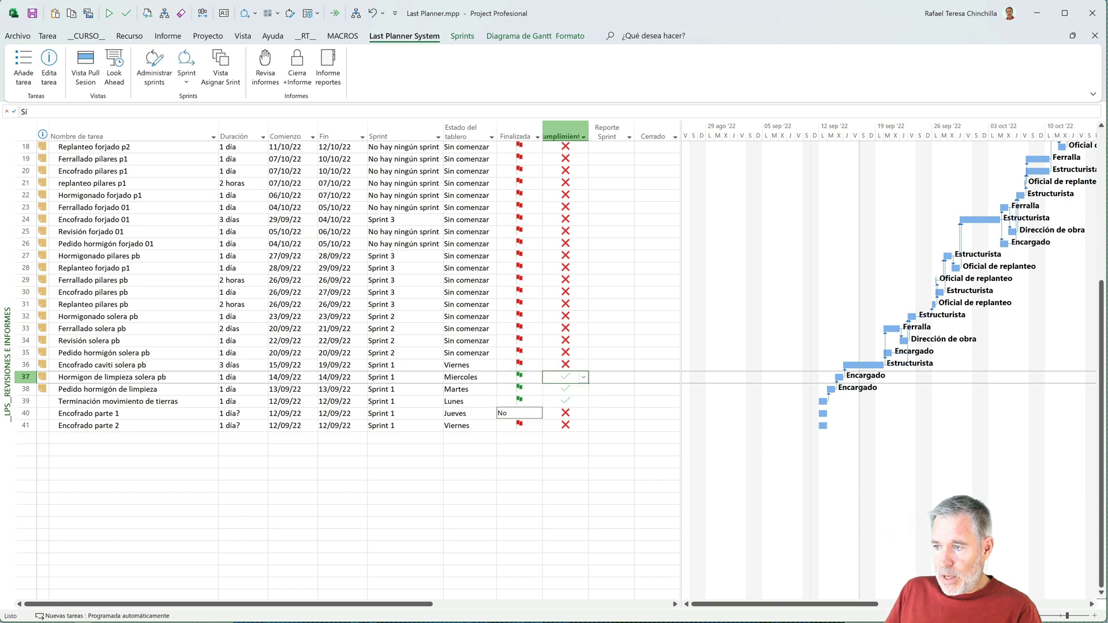
- Set Finalizada to Sí for Encofrado parte 1, leaving its Cumplimiento and both values of Encofrado parte 2 at No
{"action": "left_click", "coordinate": [531, 413]}
{"action": "left_click", "coordinate": [538, 413]}
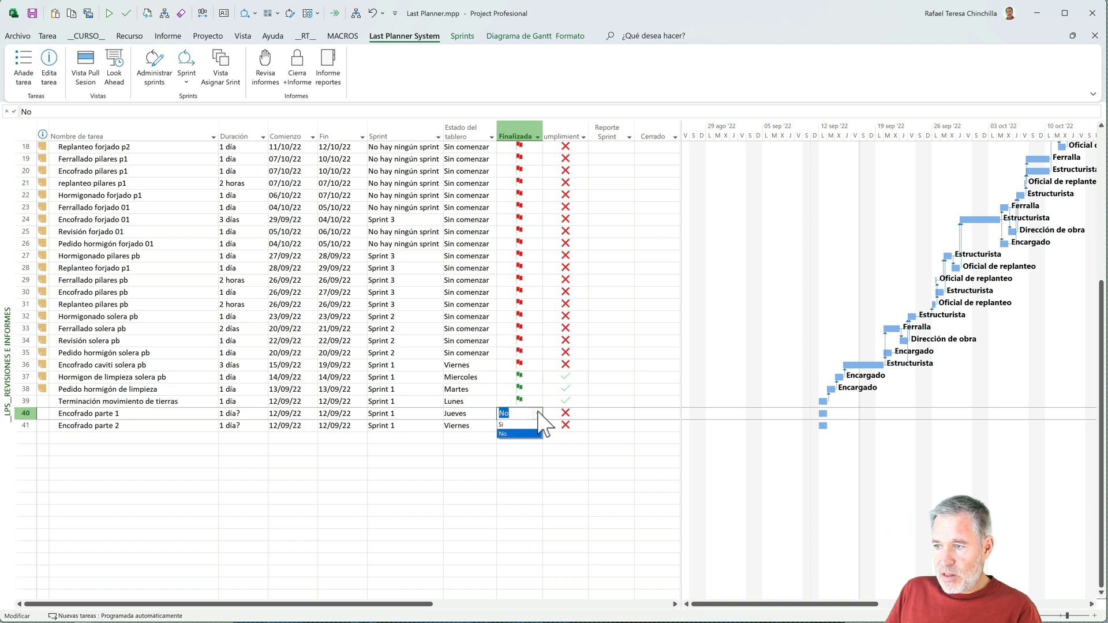
{"action": "left_click", "coordinate": [522, 424]}
{"action": "key", "text": "Return"}
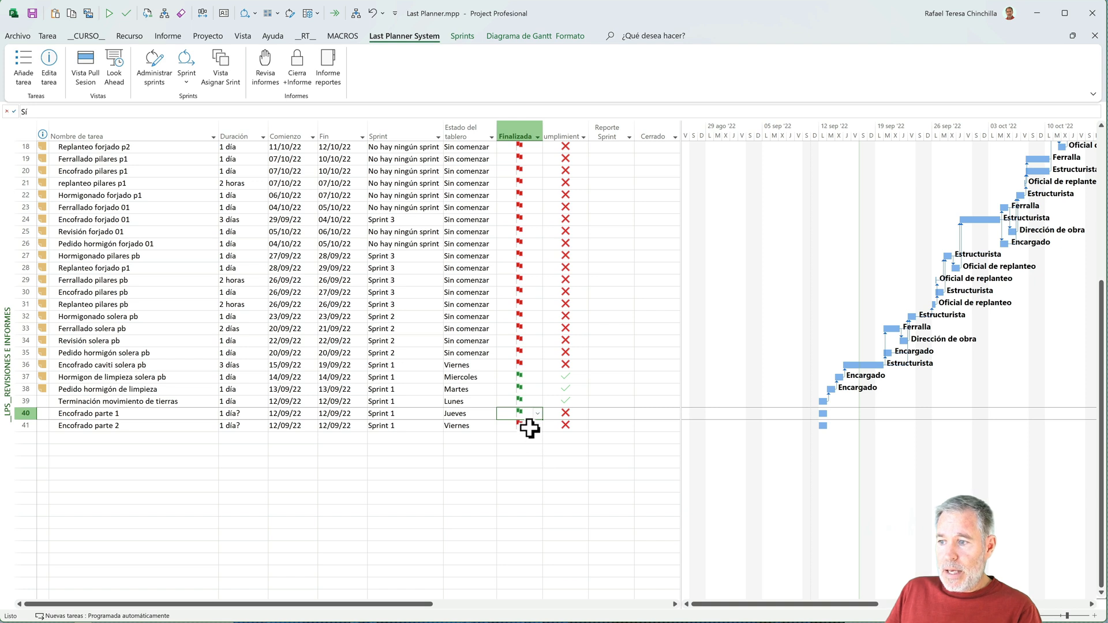
{"action": "left_click", "coordinate": [530, 427]}
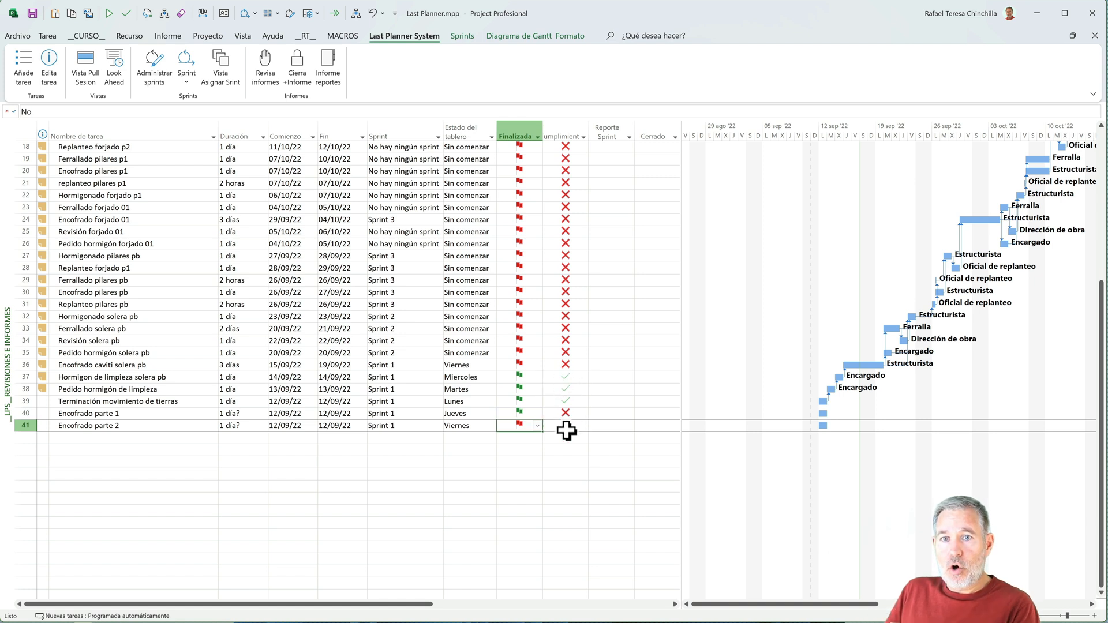
{"action": "mouse_move", "coordinate": [566, 431]}
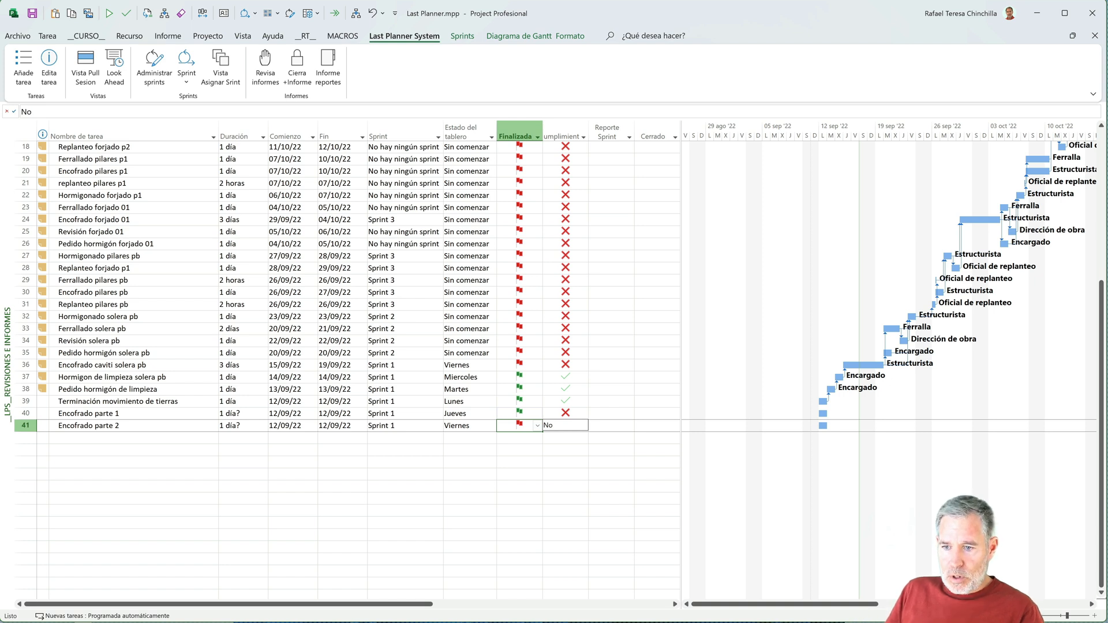
- Add a task below Encofrado parte 2 using the copied sprint name Sprint 1 as its name
{"action": "left_click", "coordinate": [178, 438]}
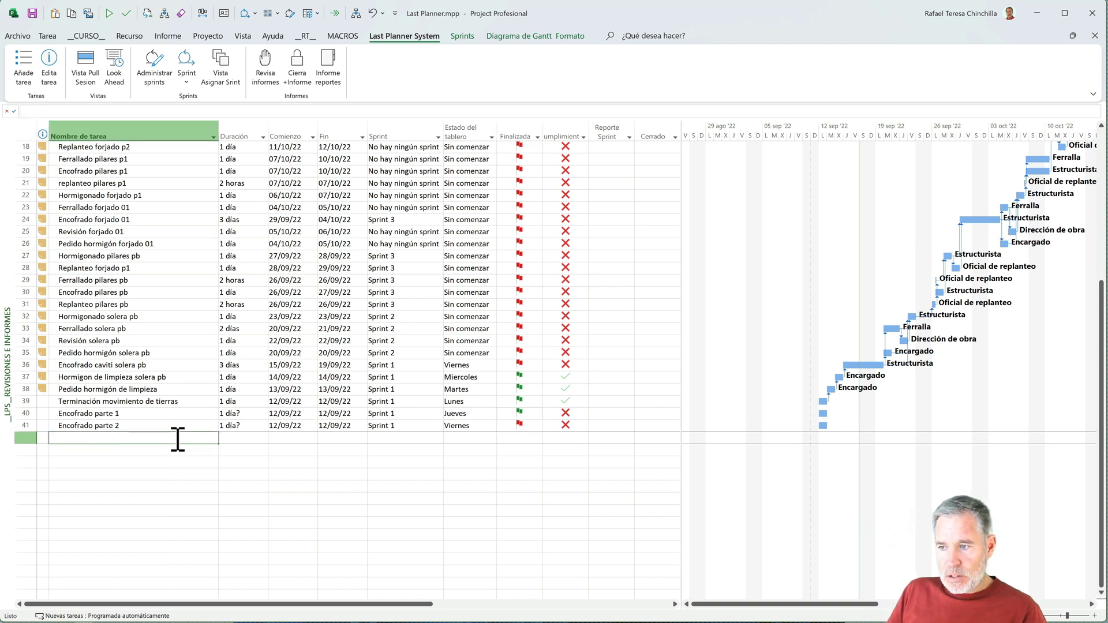
{"action": "left_click", "coordinate": [402, 425]}
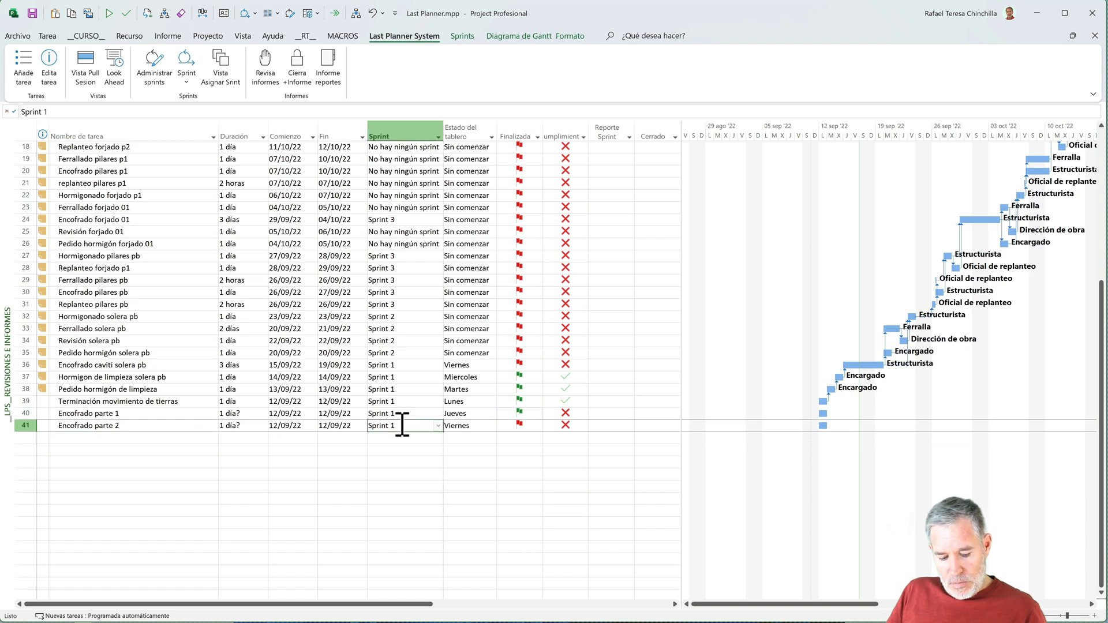
{"action": "left_click", "coordinate": [140, 439]}
{"action": "type", "text": "Sprint 1"}
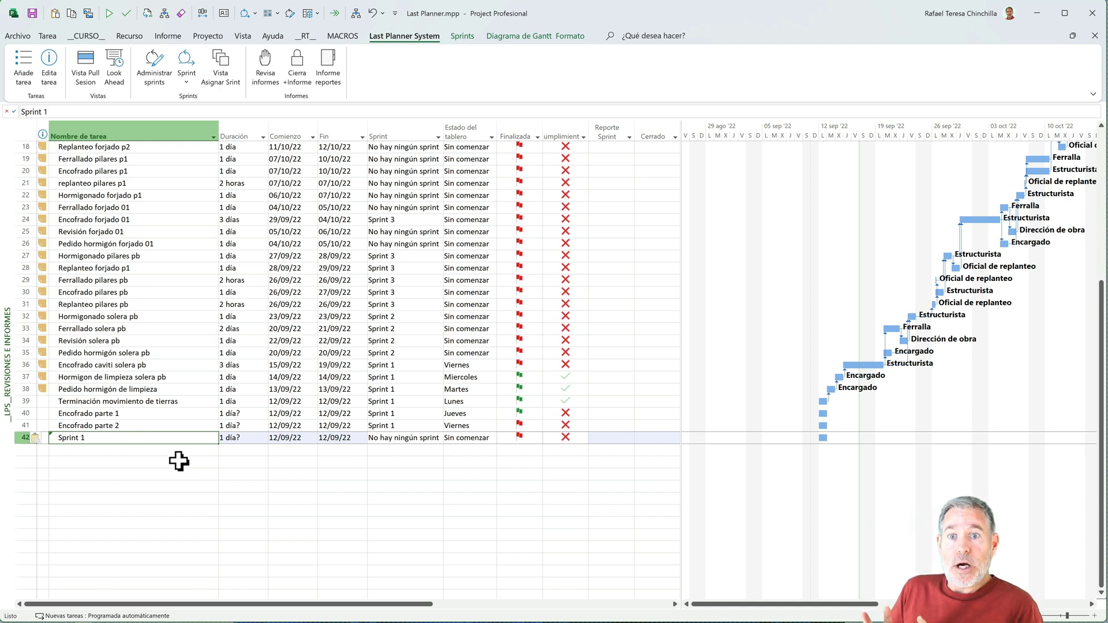
- Set Reporte Sprint to Sí for the Sprint 1 task and widen the table to show the closing date and % Cumplimiento columns
{"action": "left_click", "coordinate": [614, 438]}
{"action": "left_click", "coordinate": [629, 438]}
{"action": "left_click", "coordinate": [605, 448]}
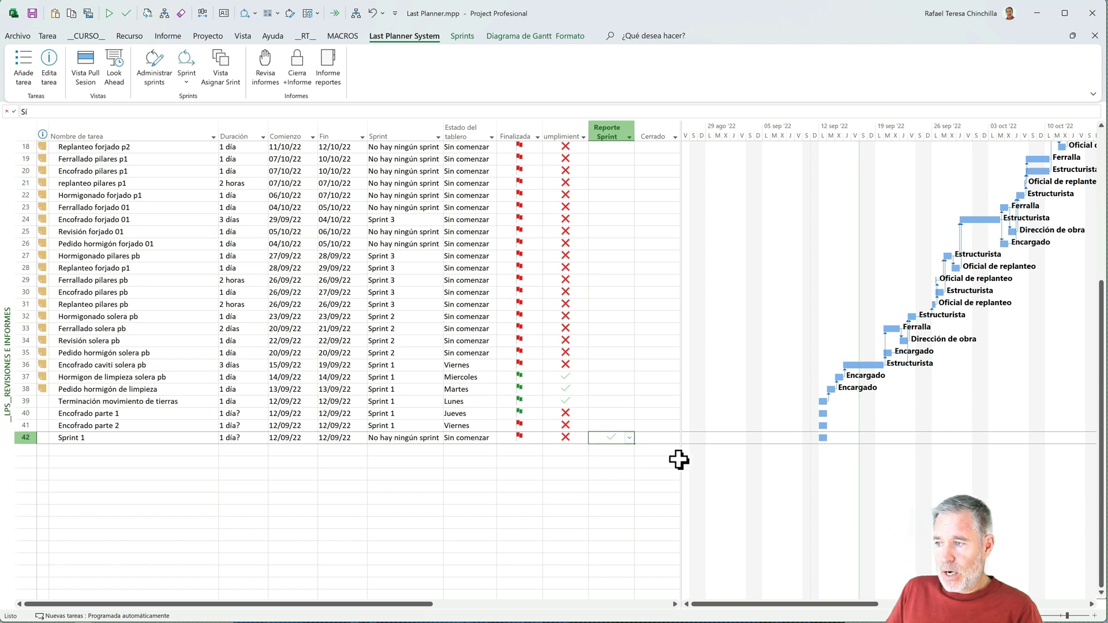
{"action": "left_click_drag", "start_coordinate": [681, 460], "coordinate": [716, 466]}
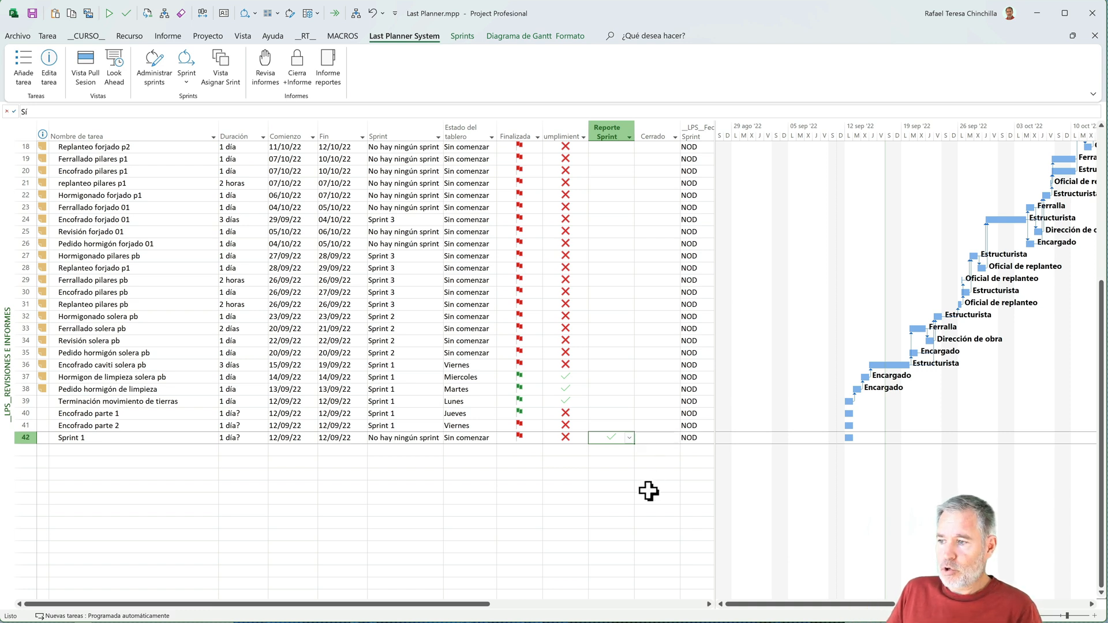
{"action": "left_click_drag", "start_coordinate": [715, 499], "coordinate": [818, 502]}
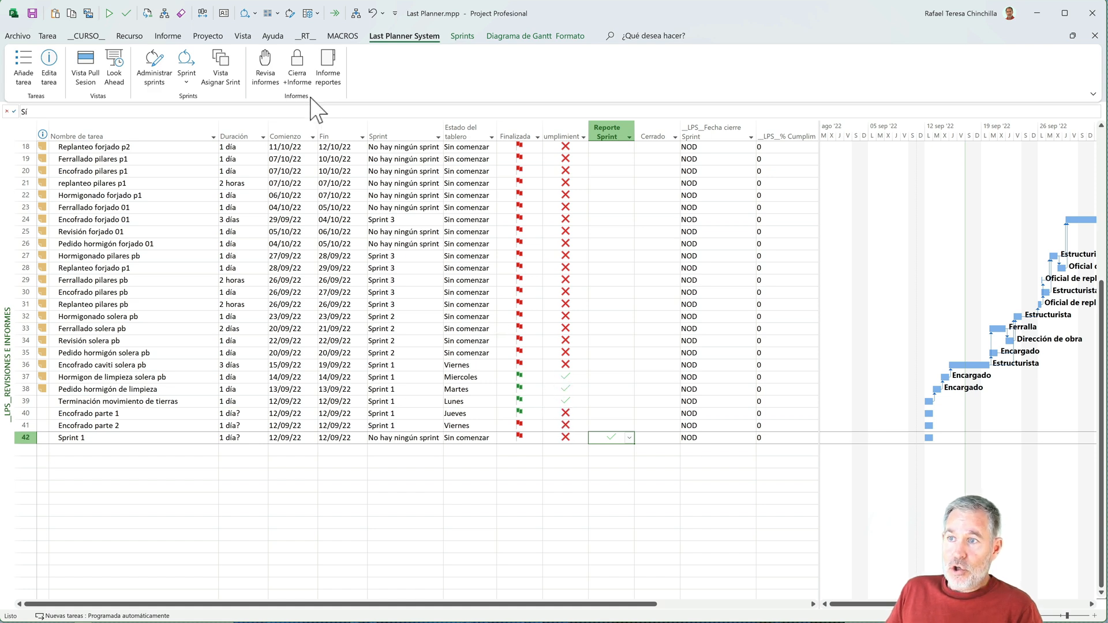
- Start the sprint closing and report form for Sprint 1 and calculate its compliance percentage
{"action": "left_click", "coordinate": [298, 74]}
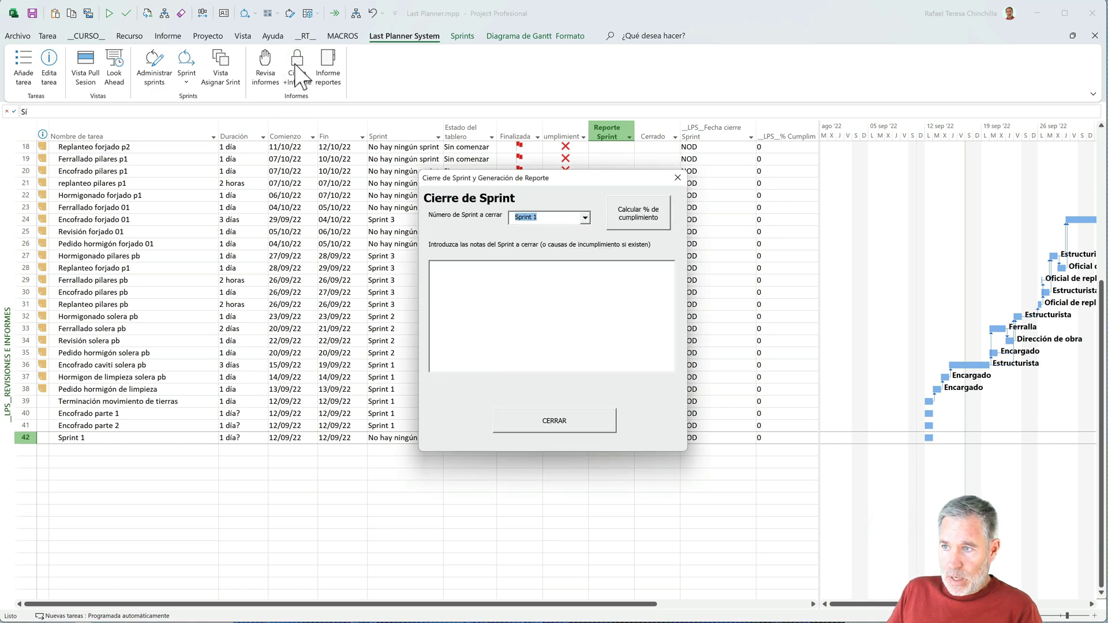
{"action": "left_click", "coordinate": [585, 218]}
{"action": "left_click", "coordinate": [586, 218]}
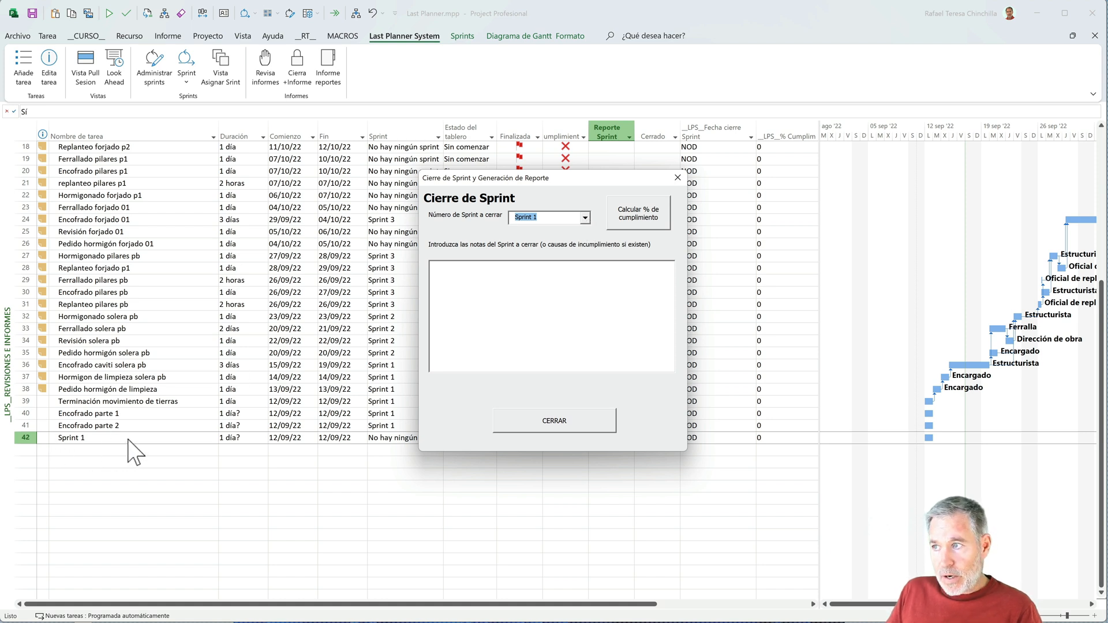
{"action": "left_click_drag", "start_coordinate": [565, 178], "coordinate": [384, 168]}
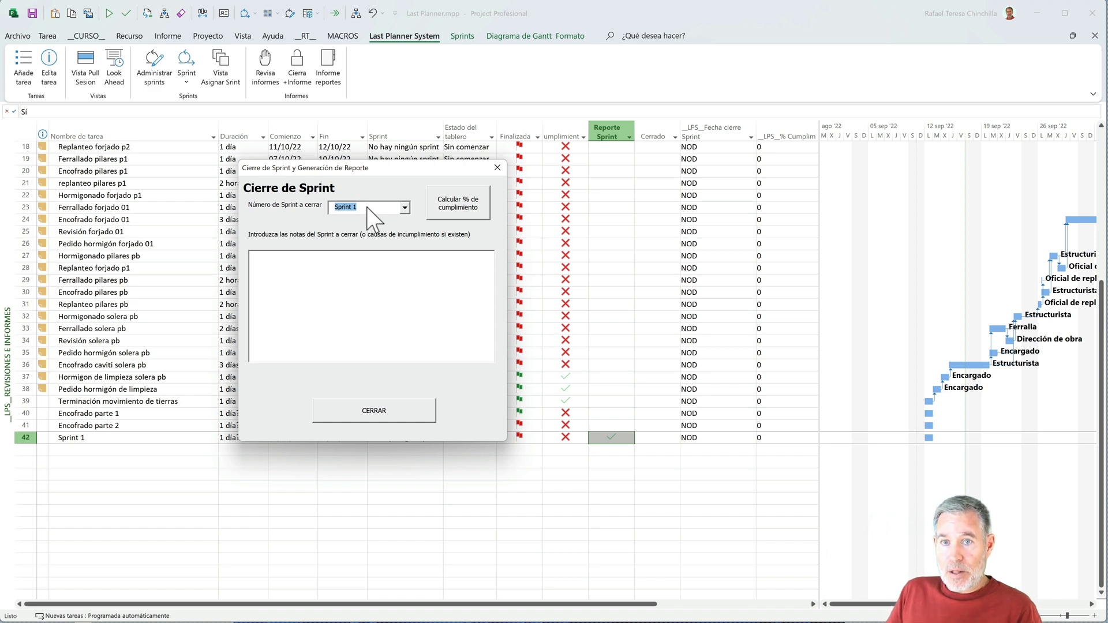
{"action": "left_click", "coordinate": [454, 208]}
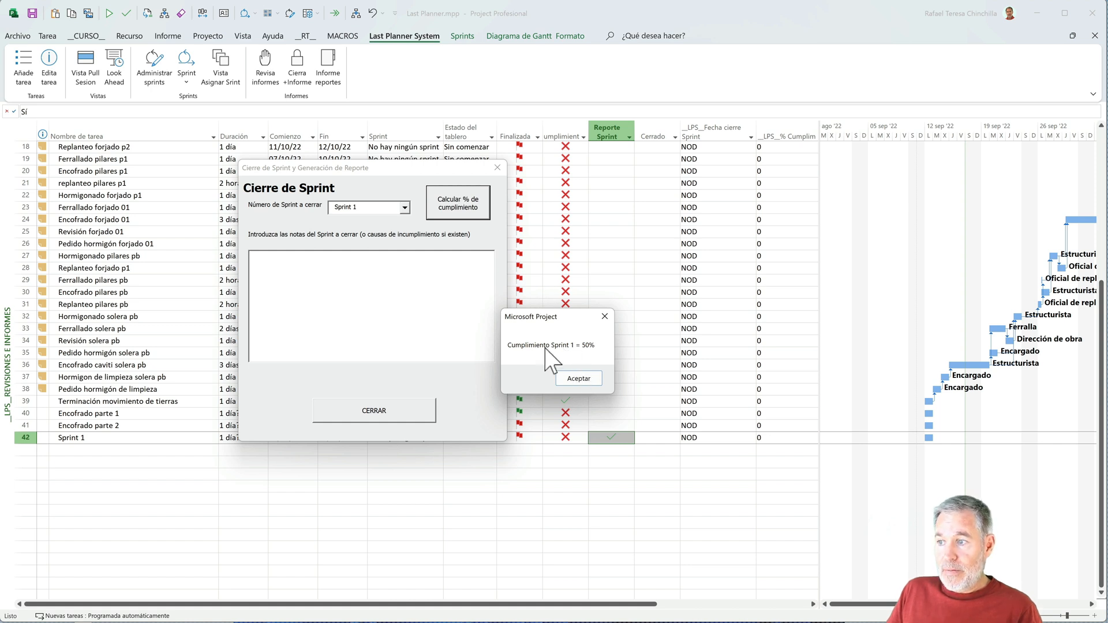
{"action": "left_click", "coordinate": [566, 376]}
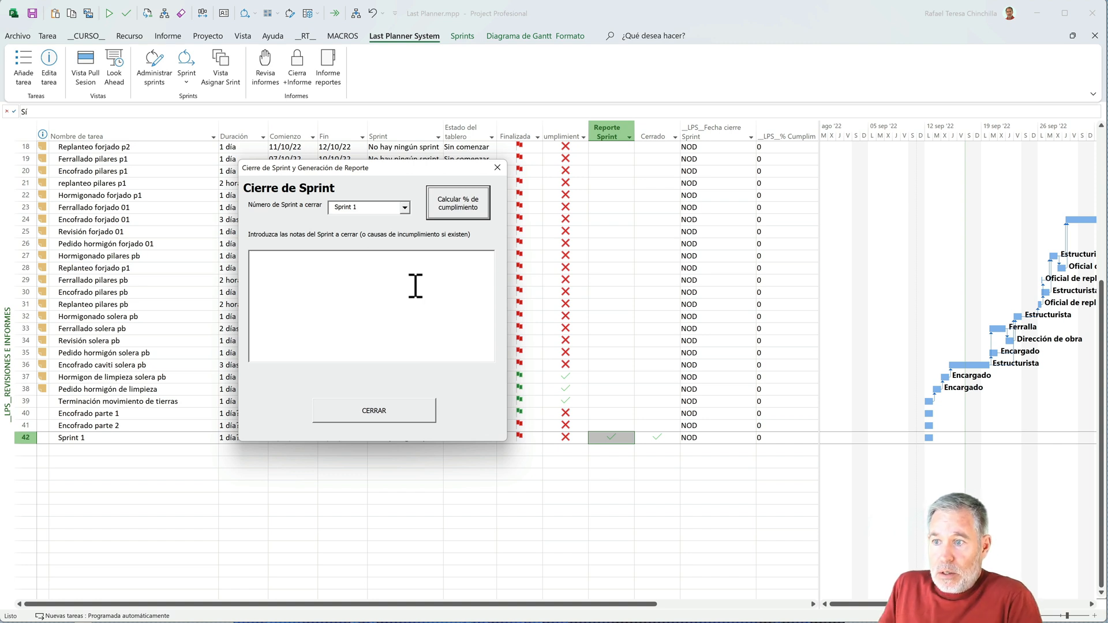
- Enter "El material de encofrado no llegó a tiempo por una huelga de transportistas." as the closing notes for Sprint 1
{"action": "left_click_drag", "start_coordinate": [396, 169], "coordinate": [389, 479]}
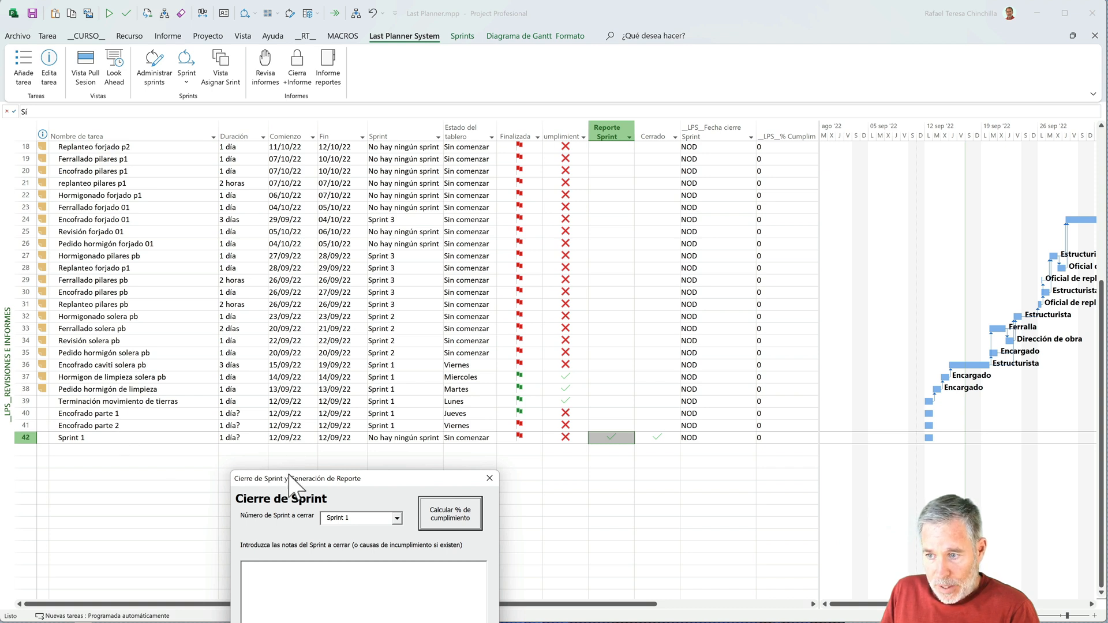
{"action": "left_click_drag", "start_coordinate": [292, 477], "coordinate": [287, 224]}
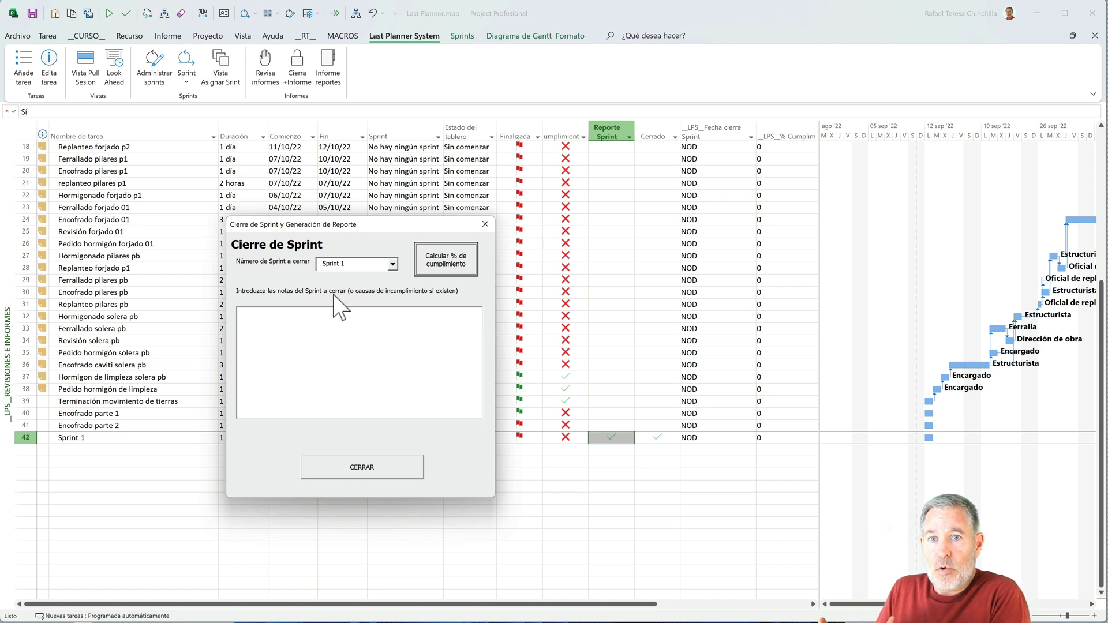
{"action": "left_click", "coordinate": [338, 329]}
{"action": "type", "text": "El"}
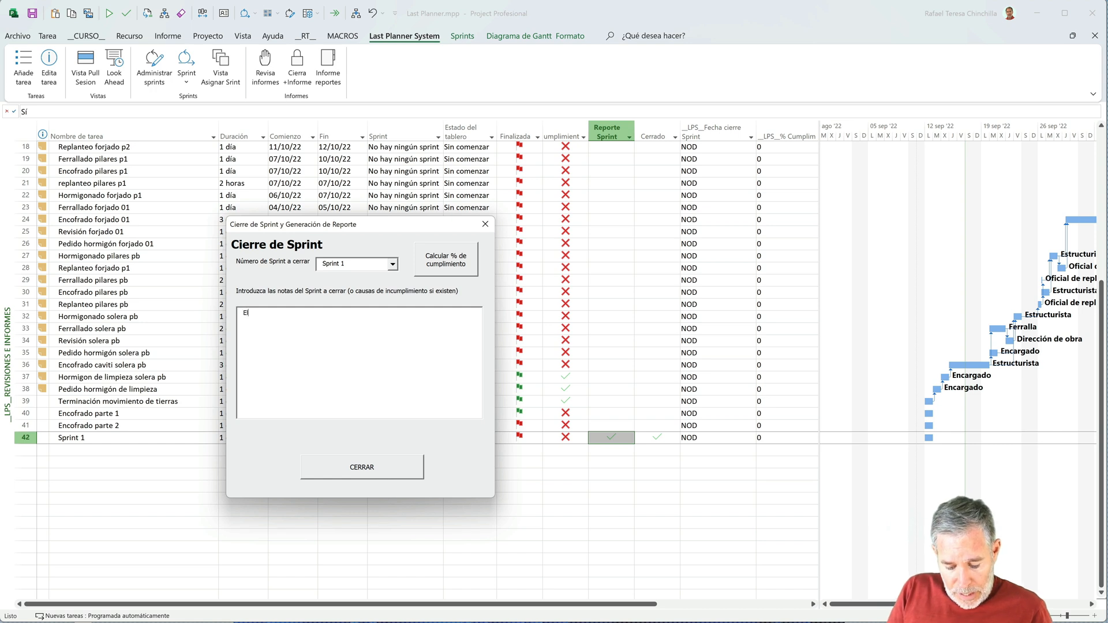
{"action": "type", "text": " material de encofrado no lleg"}
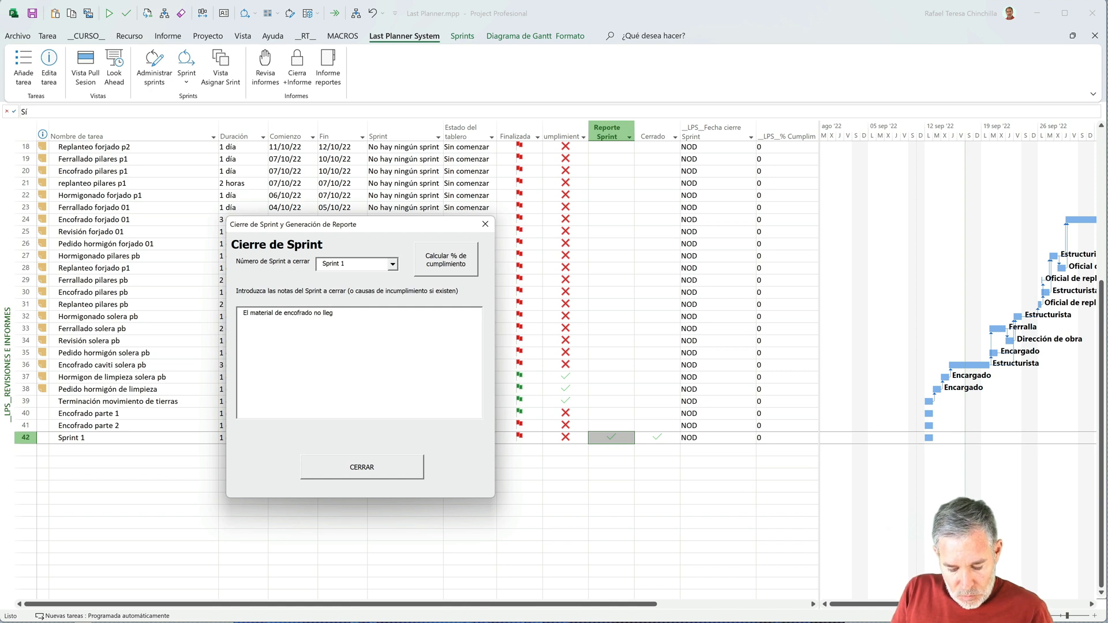
{"action": "type", "text": "ó a tiempo por una huelga de transportistas."}
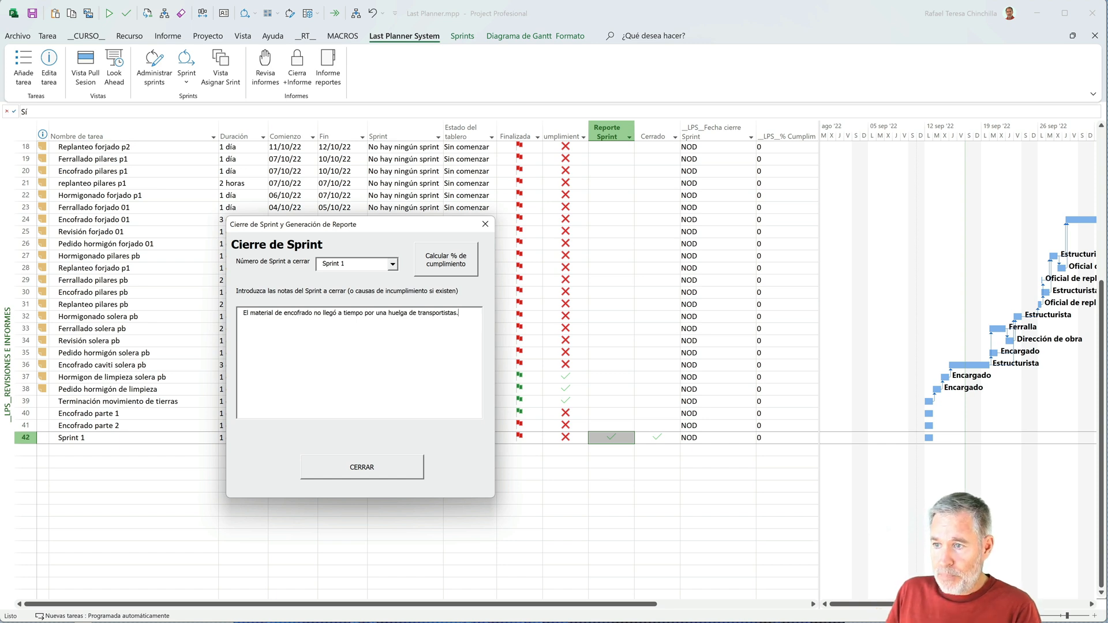
- Close Sprint 1 to generate its report, and review the report text alongside the Sprint 1 row before dismissing it
{"action": "left_click", "coordinate": [359, 468]}
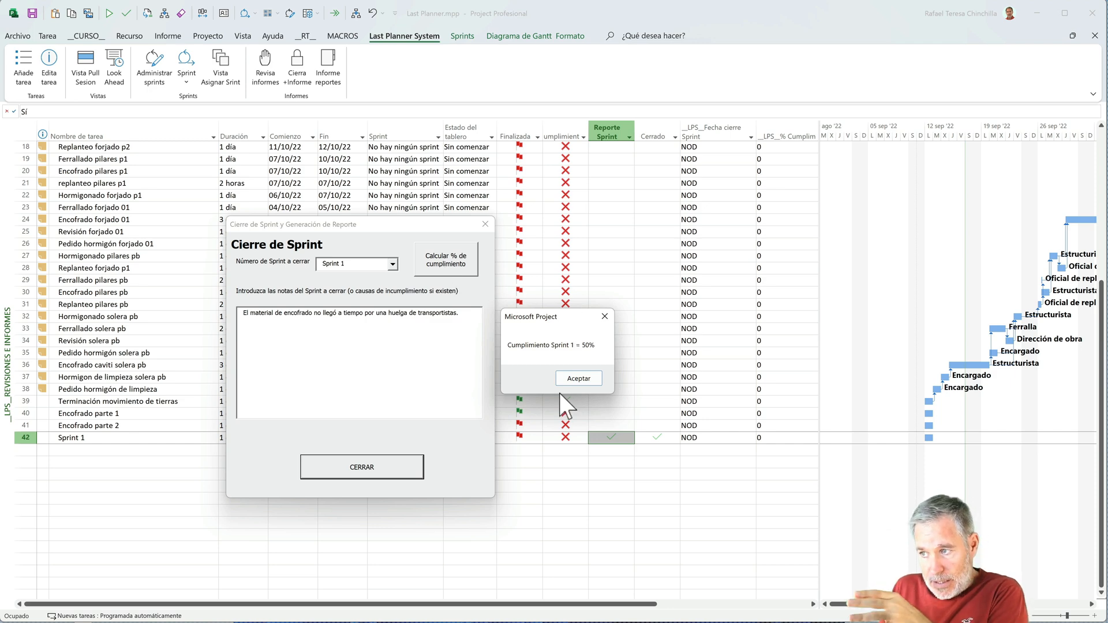
{"action": "left_click", "coordinate": [572, 380]}
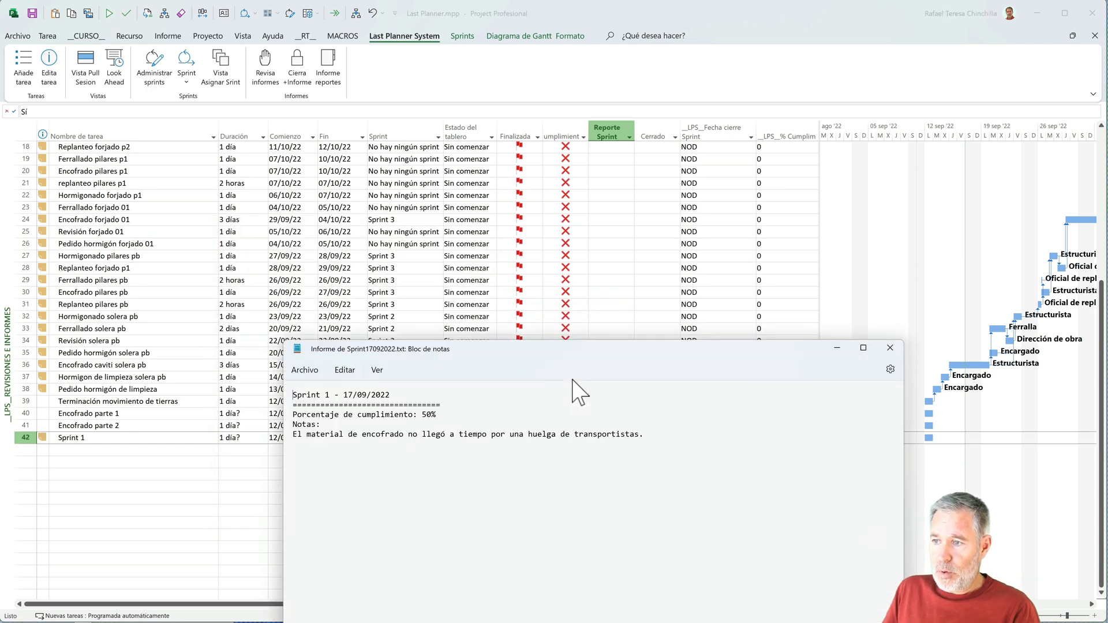
{"action": "left_click_drag", "start_coordinate": [563, 354], "coordinate": [479, 622]}
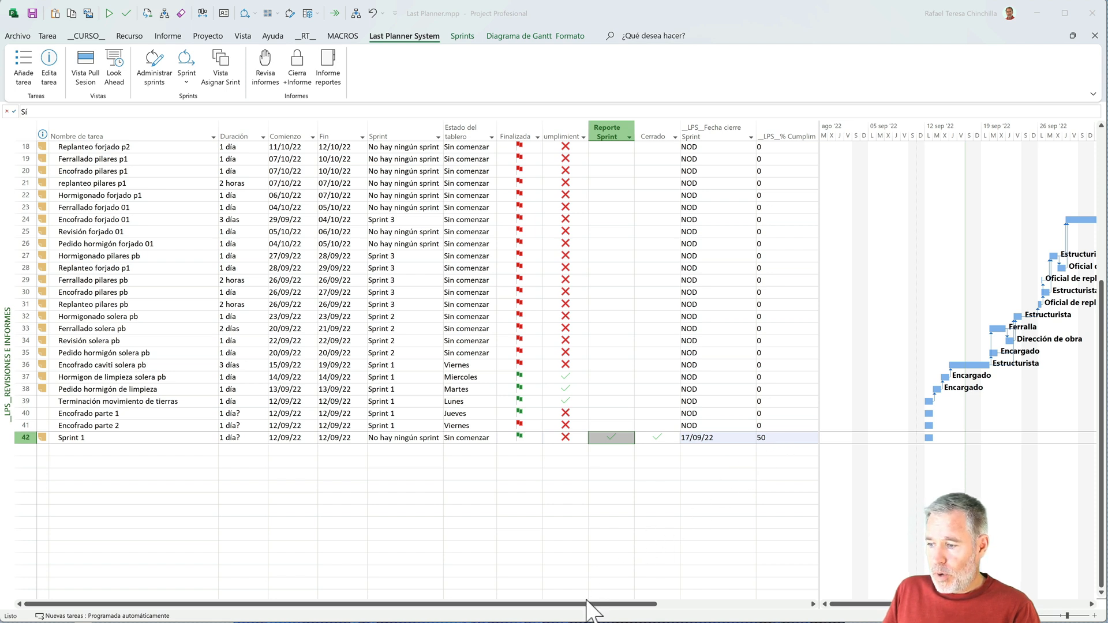
{"action": "left_click_drag", "start_coordinate": [552, 622], "coordinate": [565, 136]}
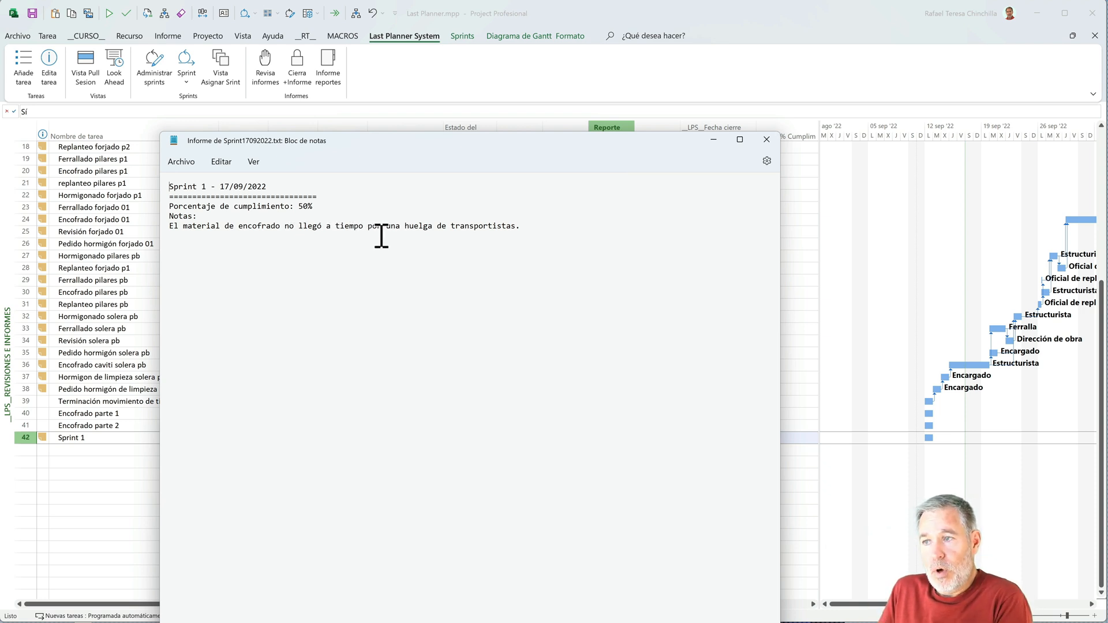
{"action": "left_click", "coordinate": [767, 140]}
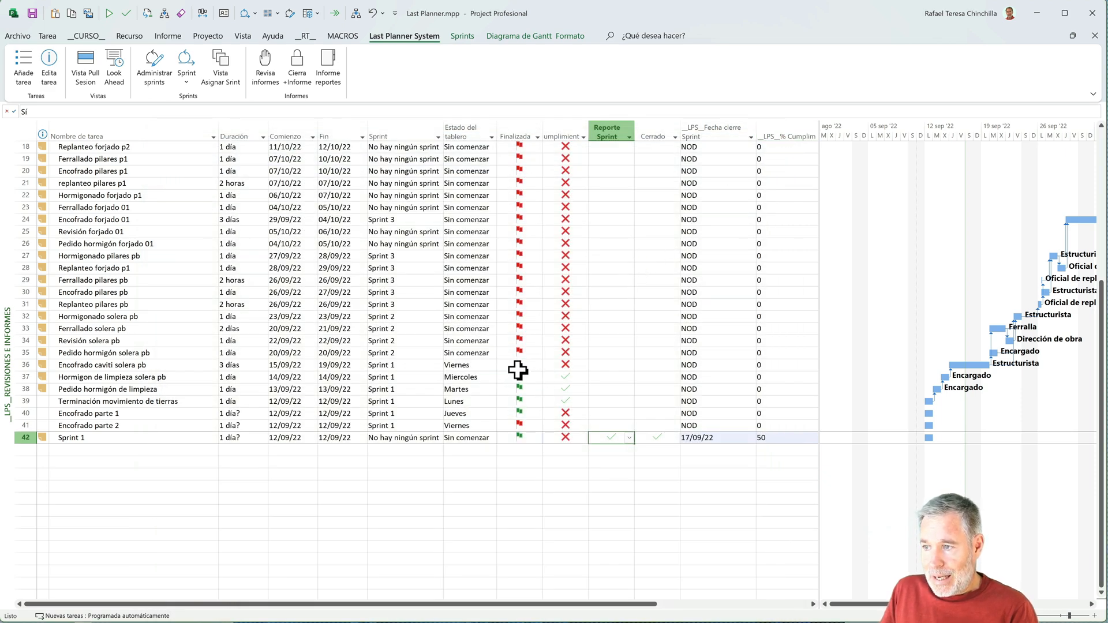
- Reassign the unfinished tasks Encofrado caviti solera pb and Encofrado parte 2 to Sprint 2
{"action": "left_click", "coordinate": [421, 365]}
{"action": "left_click", "coordinate": [438, 366]}
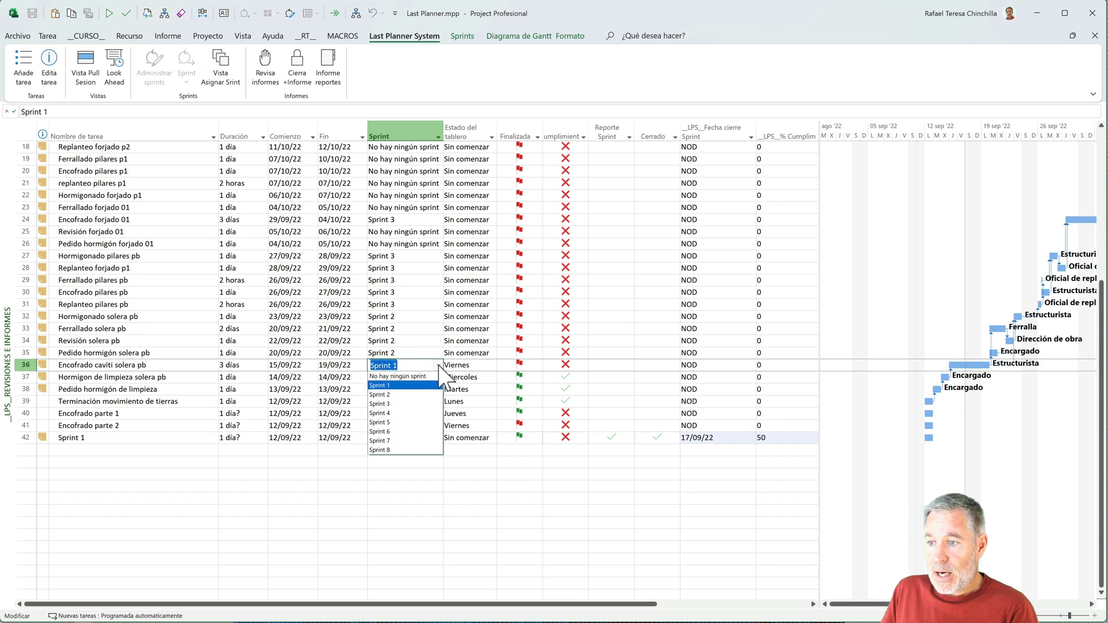
{"action": "left_click", "coordinate": [412, 395]}
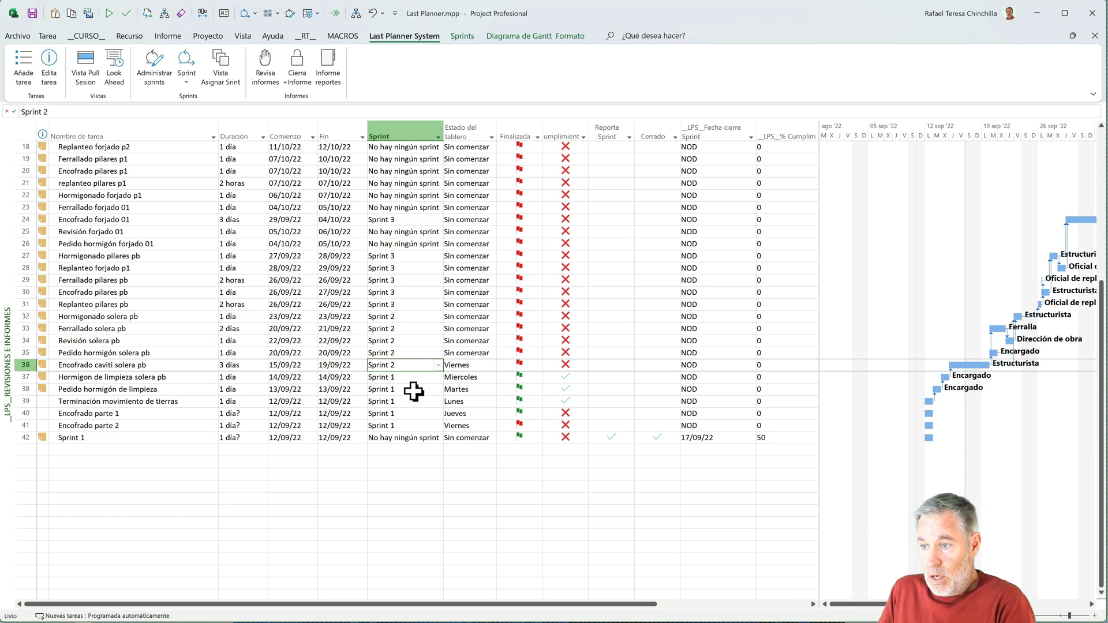
{"action": "left_click", "coordinate": [420, 426]}
{"action": "left_click", "coordinate": [439, 427]}
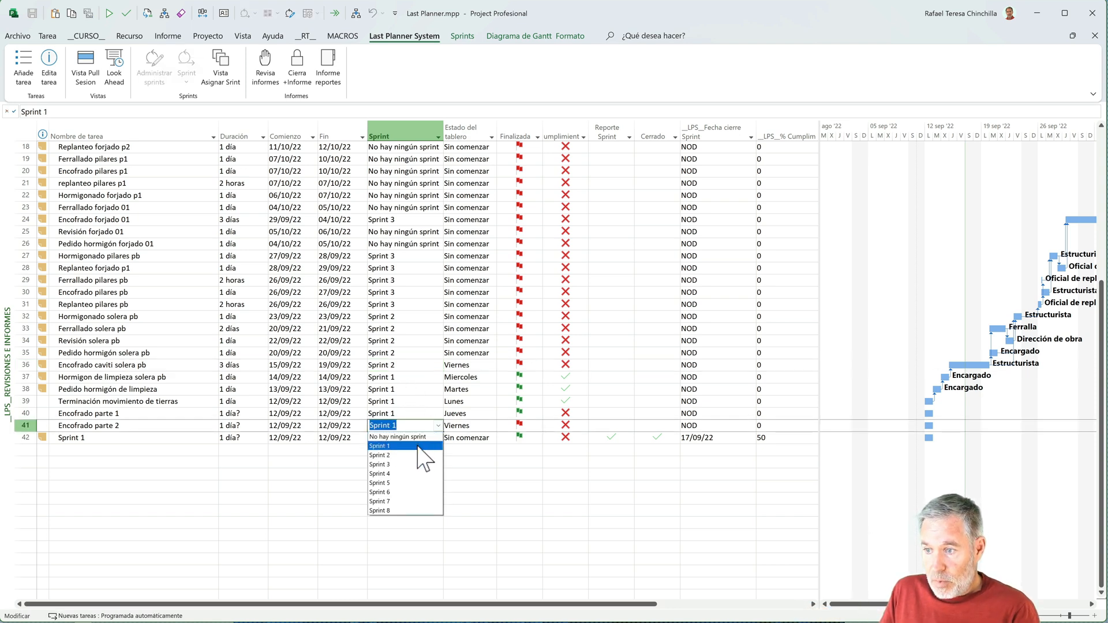
{"action": "left_click", "coordinate": [411, 454]}
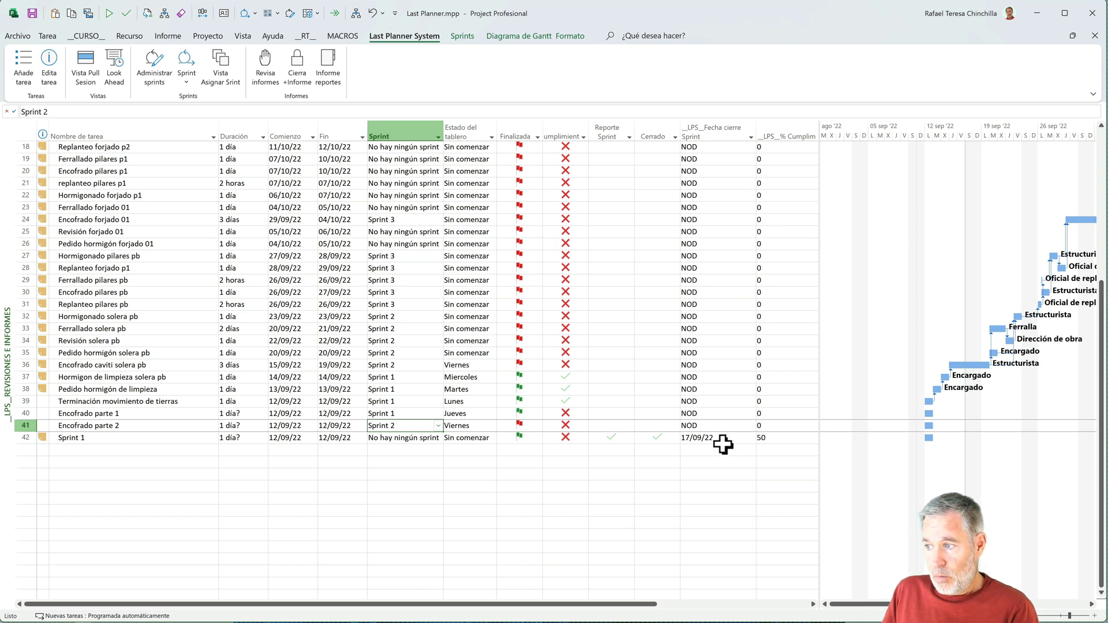
- Show the Sprint 2 board and move the Encofrado caviti solera pb and Encofrado parte 2 cards from Viernes to Lunes
{"action": "mouse_move", "coordinate": [665, 441]}
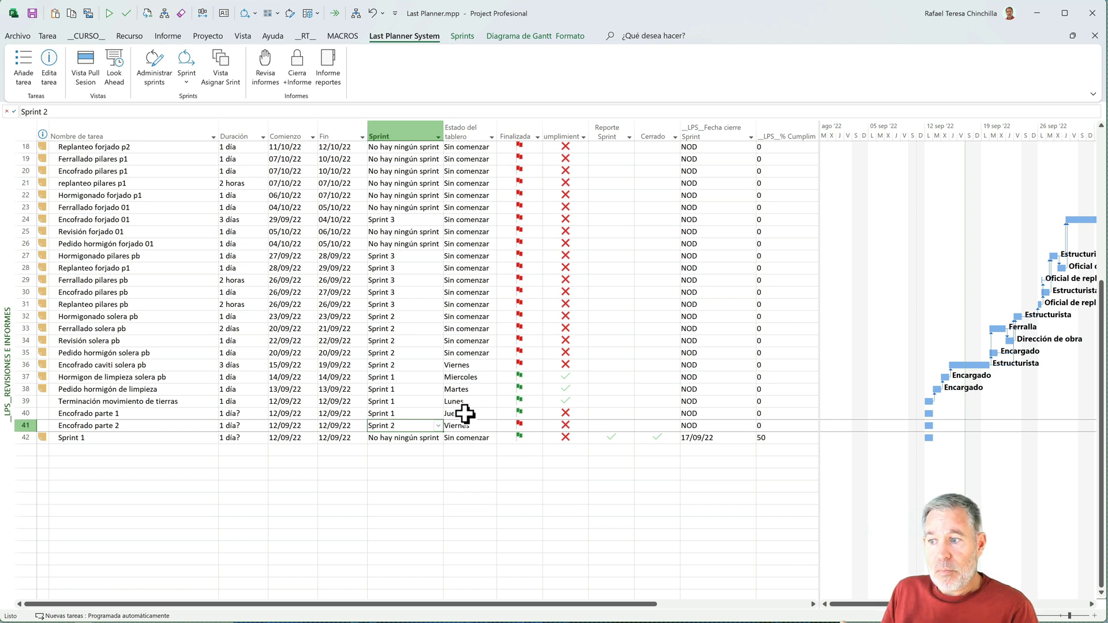
{"action": "left_click", "coordinate": [129, 450]}
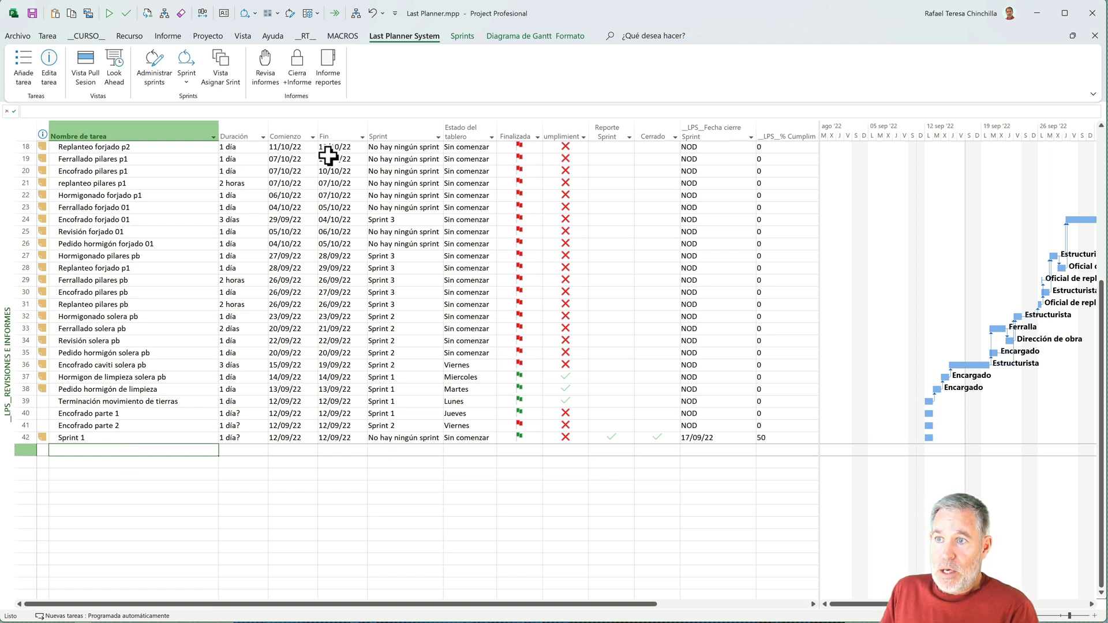
{"action": "left_click", "coordinate": [186, 81]}
{"action": "left_click", "coordinate": [209, 166]}
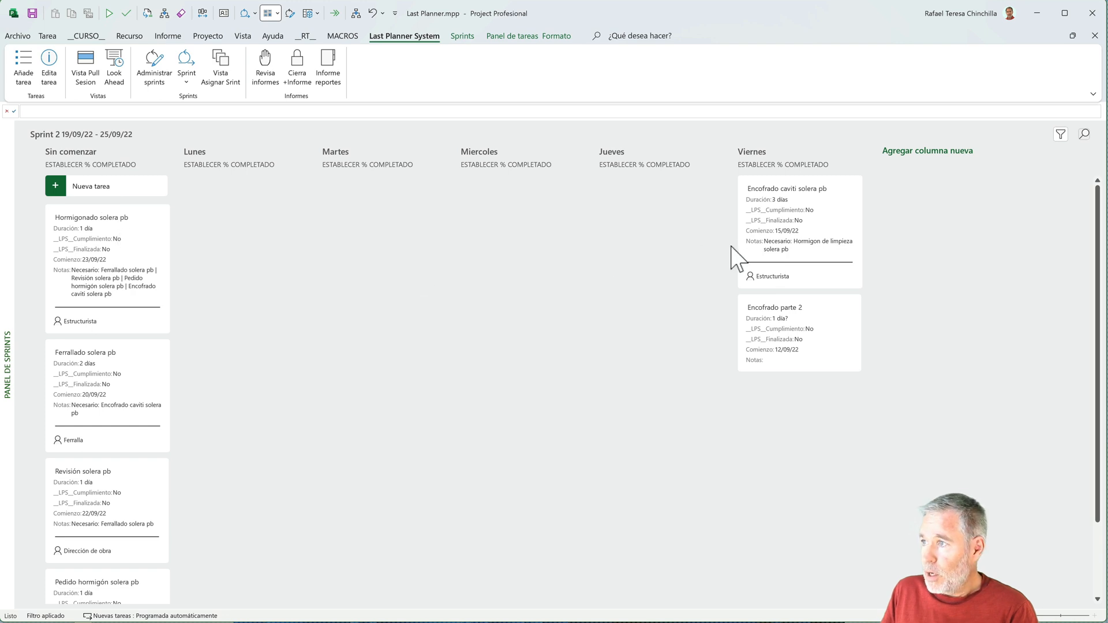
{"action": "left_click_drag", "start_coordinate": [805, 231], "coordinate": [270, 239]}
{"action": "left_click_drag", "start_coordinate": [799, 226], "coordinate": [249, 359]}
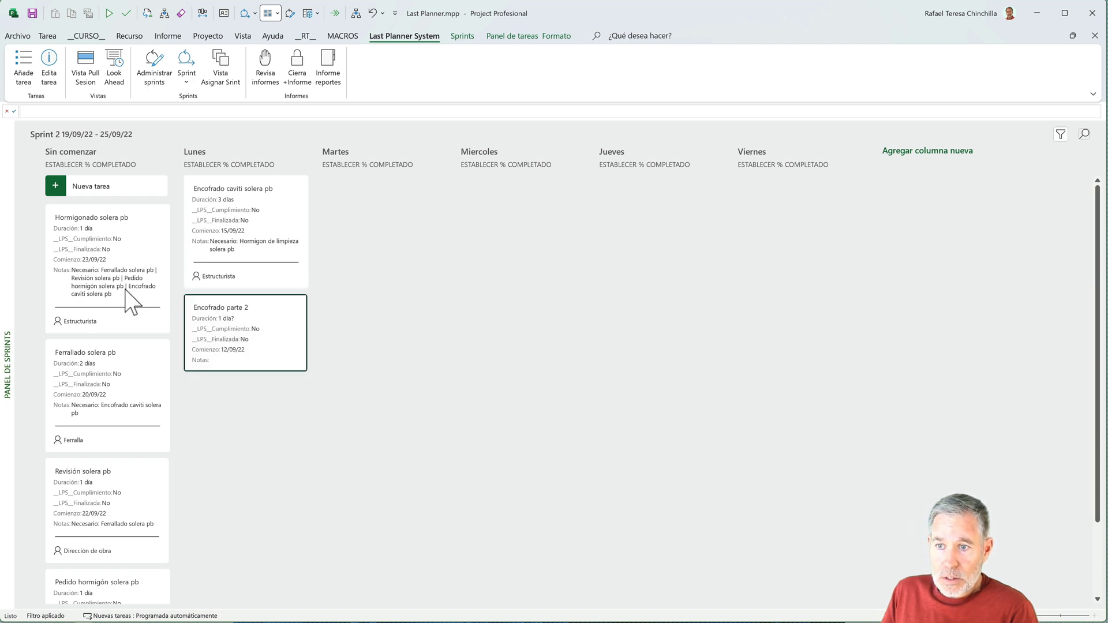
- Distribute the unstarted Sprint 2 cards: Pedido hormigón solera pb and Ferrallado solera pb to Martes, Revisión solera pb to Jueves, Hormigonado solera pb to Viernes
{"action": "scroll", "coordinate": [130, 438], "scroll_direction": "down", "scroll_amount": 2}
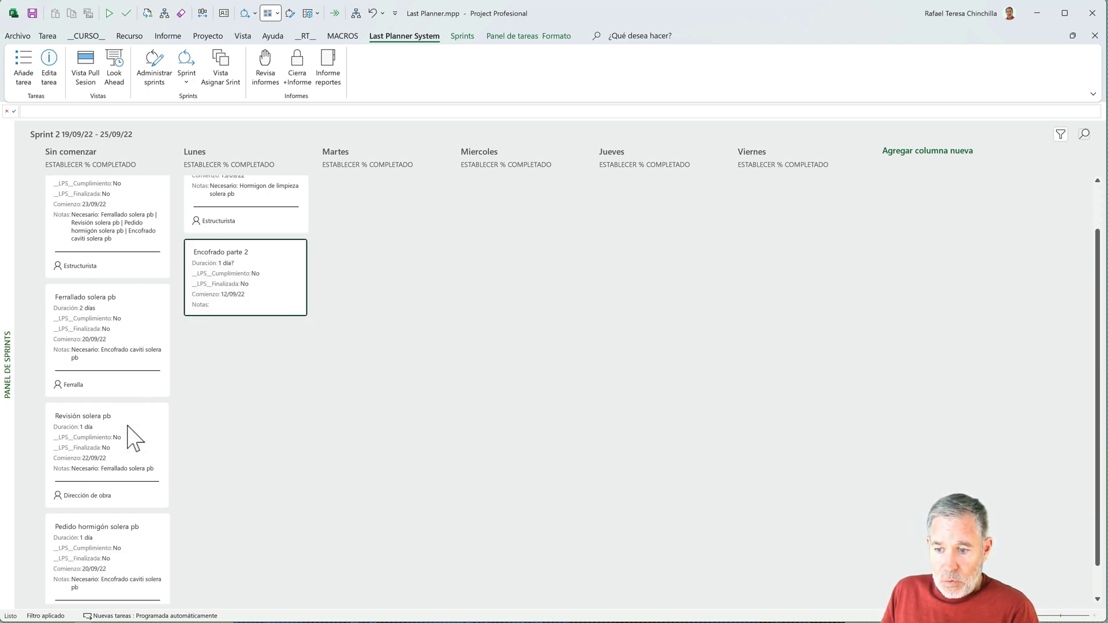
{"action": "scroll", "coordinate": [130, 437], "scroll_direction": "down", "scroll_amount": 1}
{"action": "left_click_drag", "start_coordinate": [116, 537], "coordinate": [355, 257]}
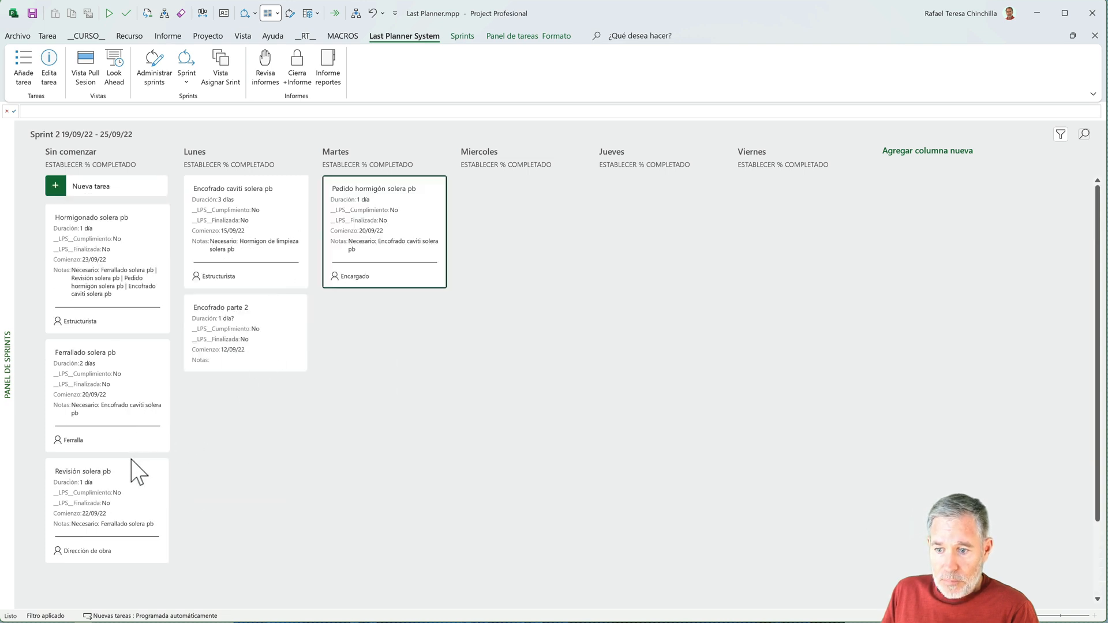
{"action": "left_click_drag", "start_coordinate": [141, 416], "coordinate": [407, 346]}
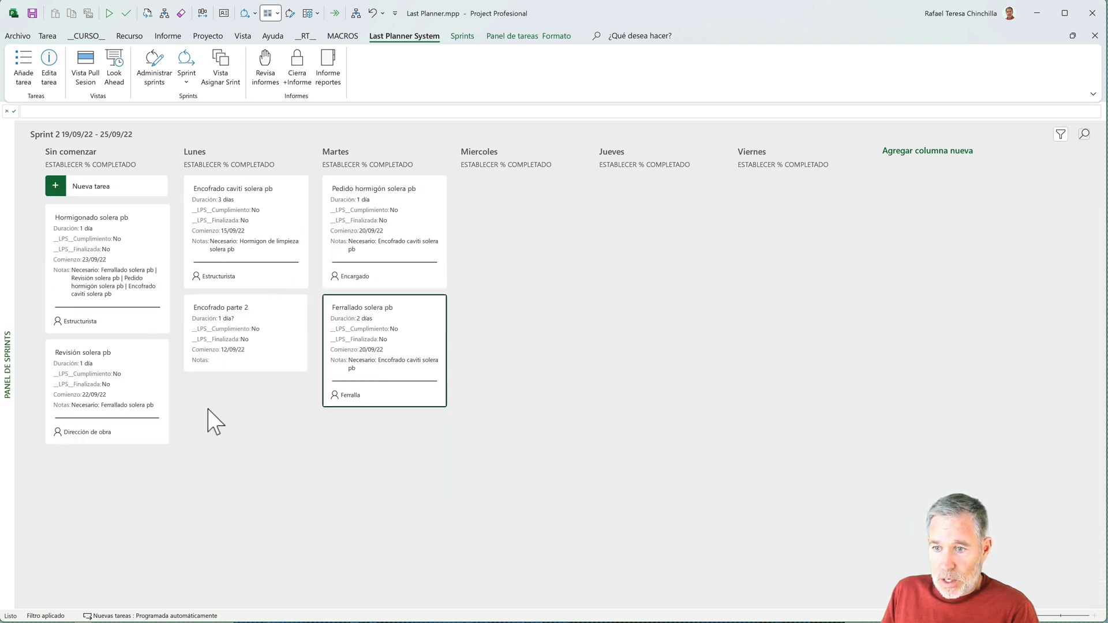
{"action": "left_click_drag", "start_coordinate": [110, 388], "coordinate": [618, 253]}
{"action": "left_click_drag", "start_coordinate": [126, 253], "coordinate": [781, 232]}
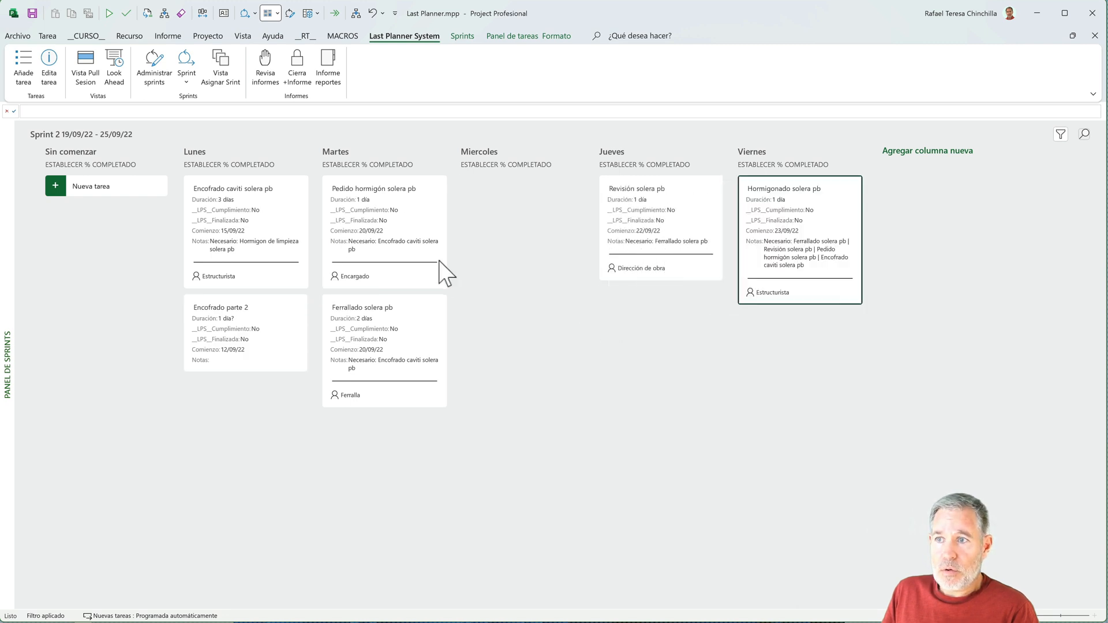
- In the reviews and reports view, set Finalizada to Sí for the Sprint 2 tasks from Hormigonado solera pb to Pedido hormigón solera pb
{"action": "left_click", "coordinate": [265, 69]}
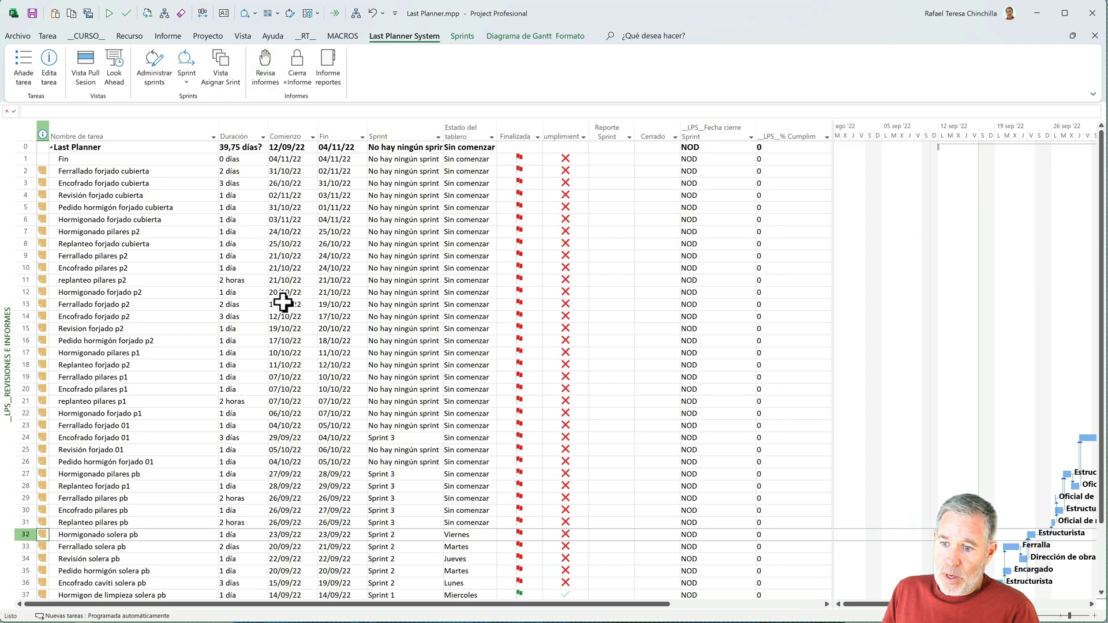
{"action": "scroll", "coordinate": [287, 305], "scroll_direction": "down", "scroll_amount": 4}
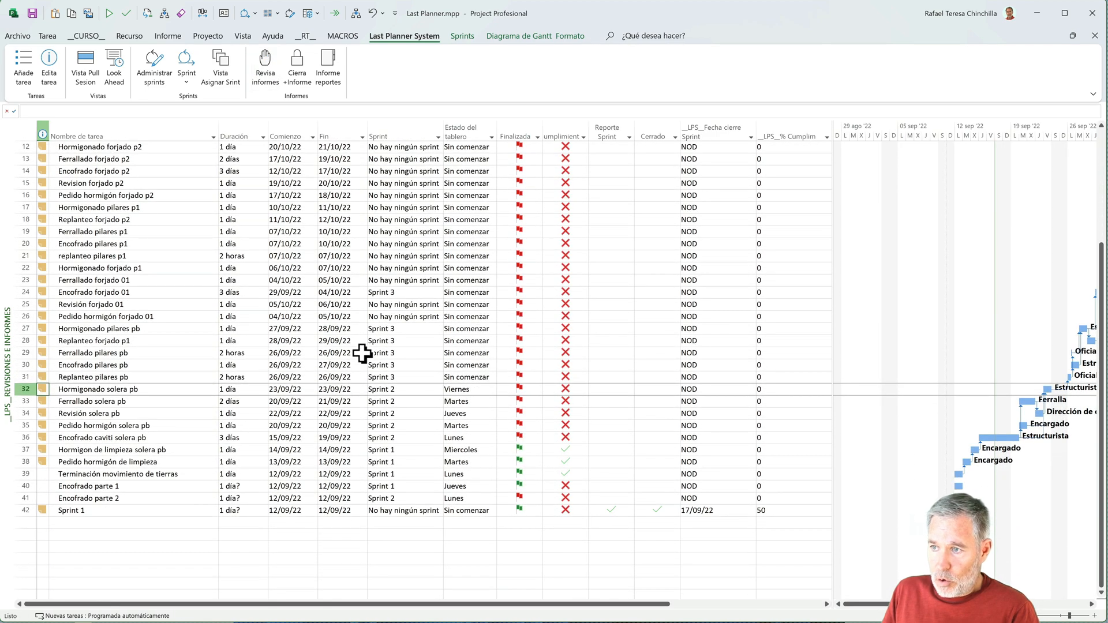
{"action": "left_click", "coordinate": [527, 390]}
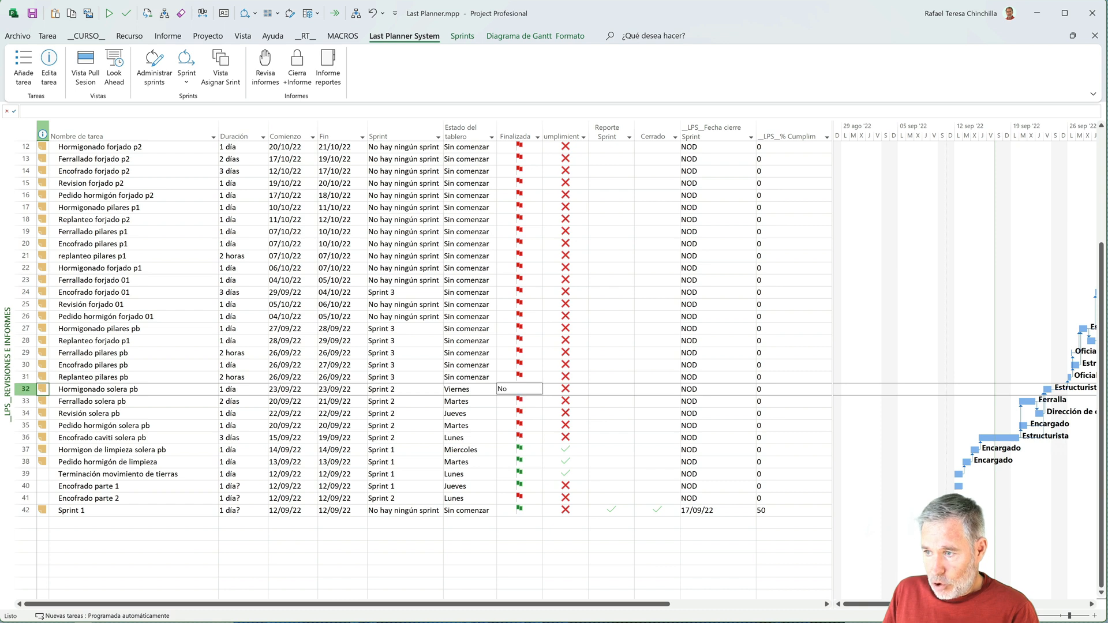
{"action": "left_click", "coordinate": [536, 389]}
{"action": "left_click", "coordinate": [518, 400]}
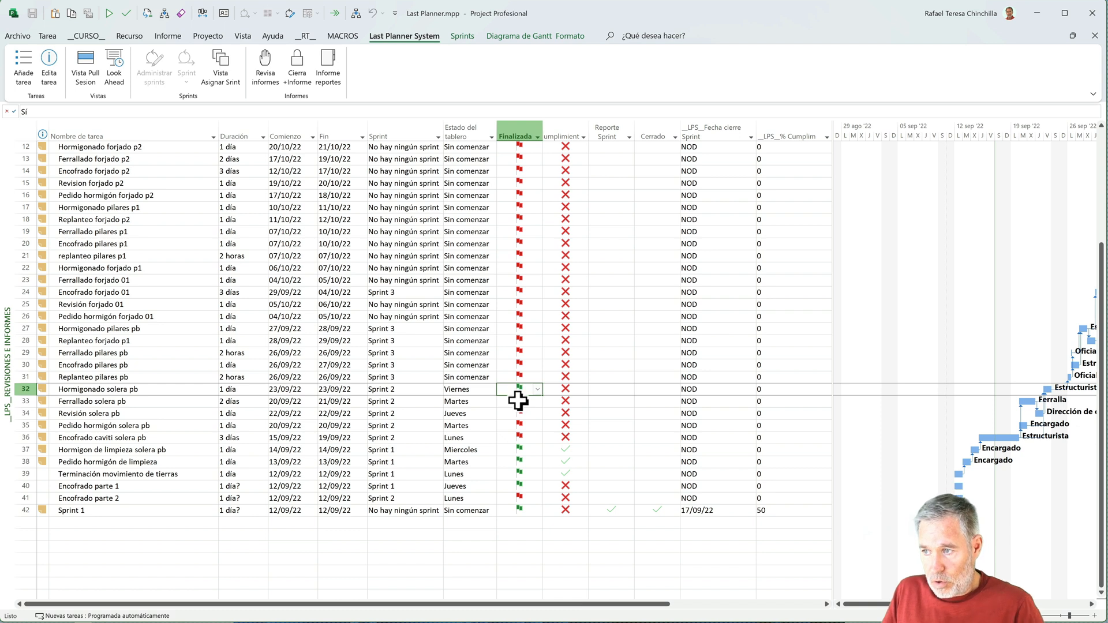
{"action": "key", "text": "ctrl+c"}
{"action": "key", "text": "Down"}
{"action": "key", "text": "ctrl+v"}
{"action": "key", "text": "Down"}
{"action": "key", "text": "ctrl+v"}
{"action": "key", "text": "Down"}
{"action": "key", "text": "ctrl+v"}
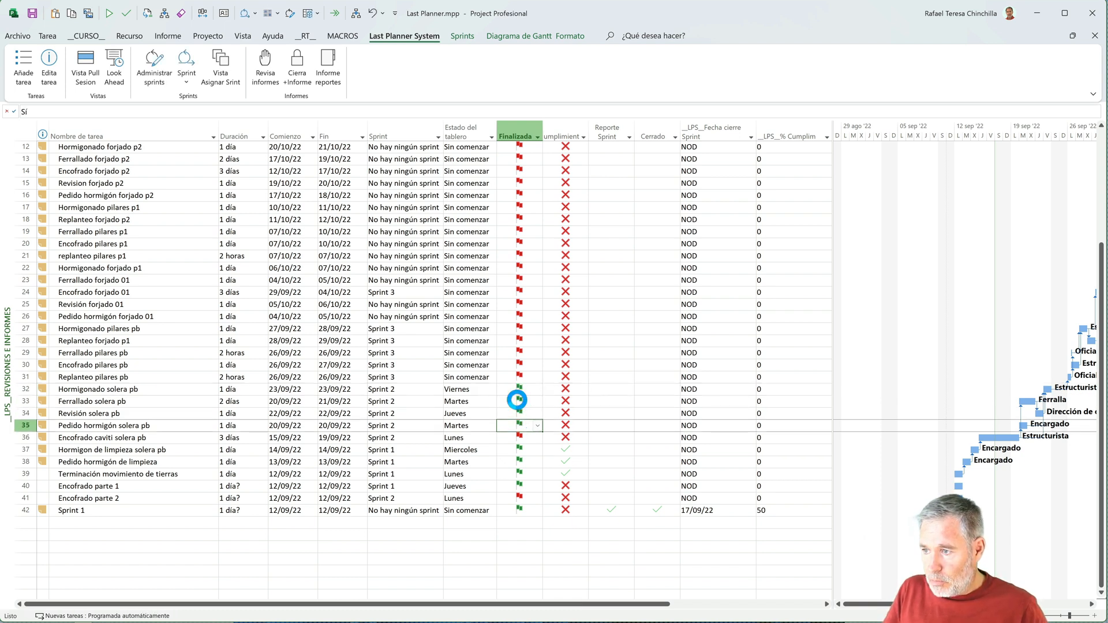
- Set Cumplimiento to Sí from Hormigonado solera pb to Encofrado caviti solera pb, and Finalizada to Sí for Encofrado caviti solera pb
{"action": "key", "text": "Right"}
{"action": "key", "text": "Up"}
{"action": "key", "text": "Up"}
{"action": "key", "text": "Up"}
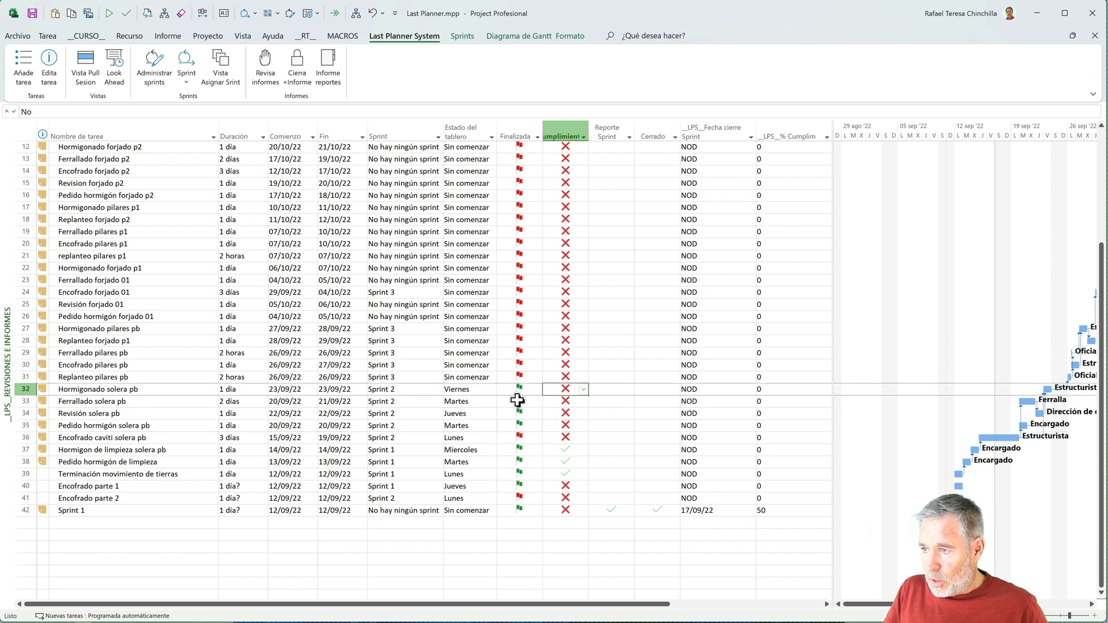
{"action": "left_click", "coordinate": [584, 389]}
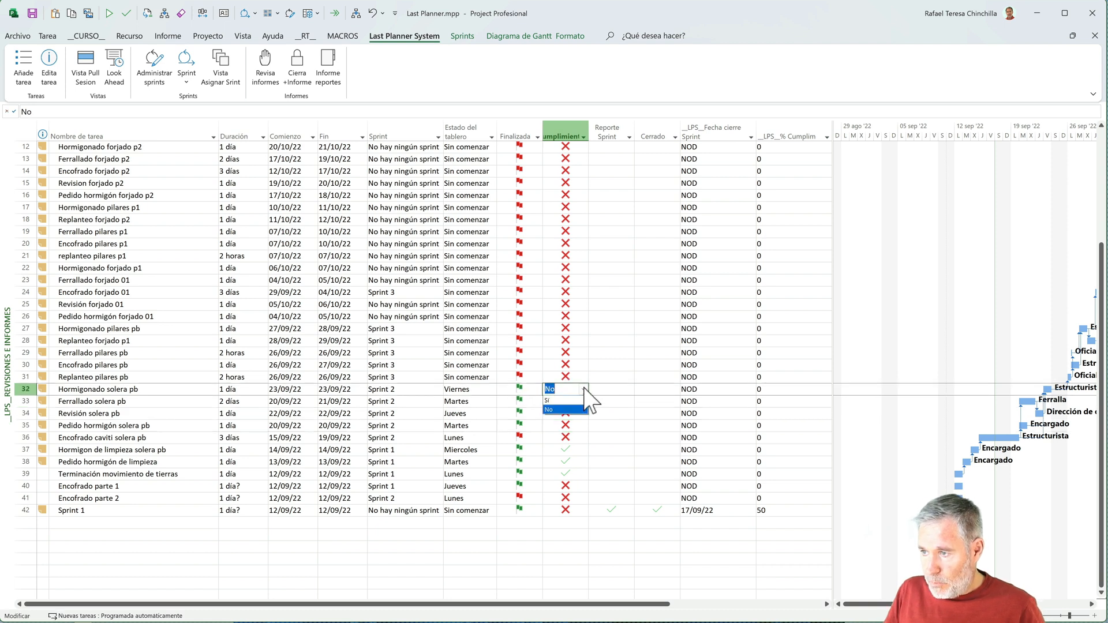
{"action": "left_click", "coordinate": [570, 398]}
{"action": "key", "text": "ctrl+c"}
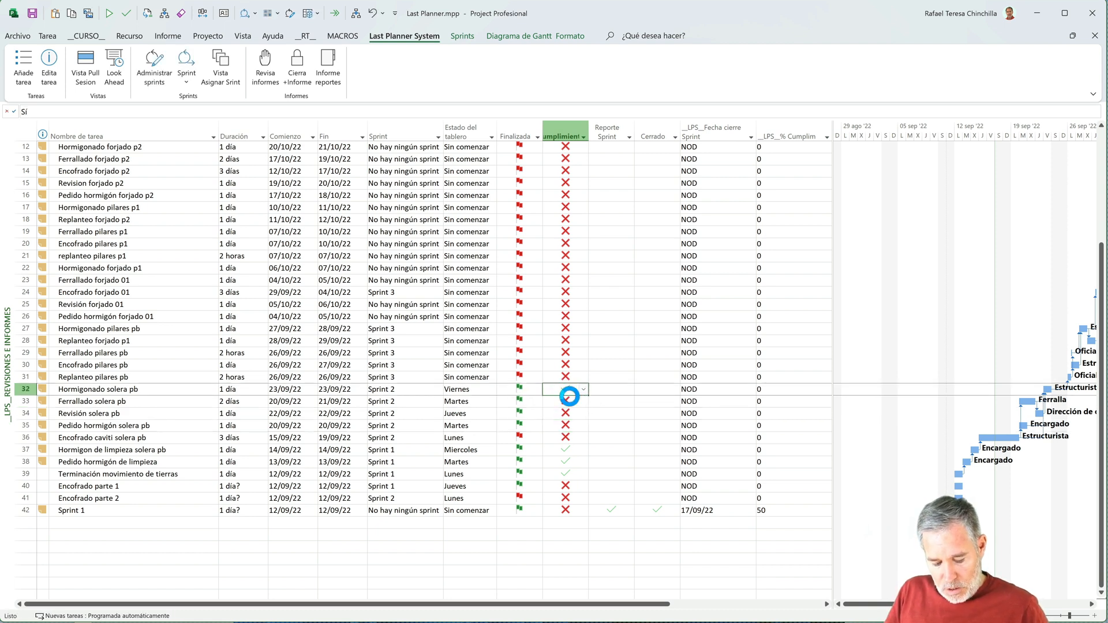
{"action": "key", "text": "Down"}
{"action": "key", "text": "ctrl+v"}
{"action": "key", "text": "Down"}
{"action": "key", "text": "ctrl+v"}
{"action": "key", "text": "Down"}
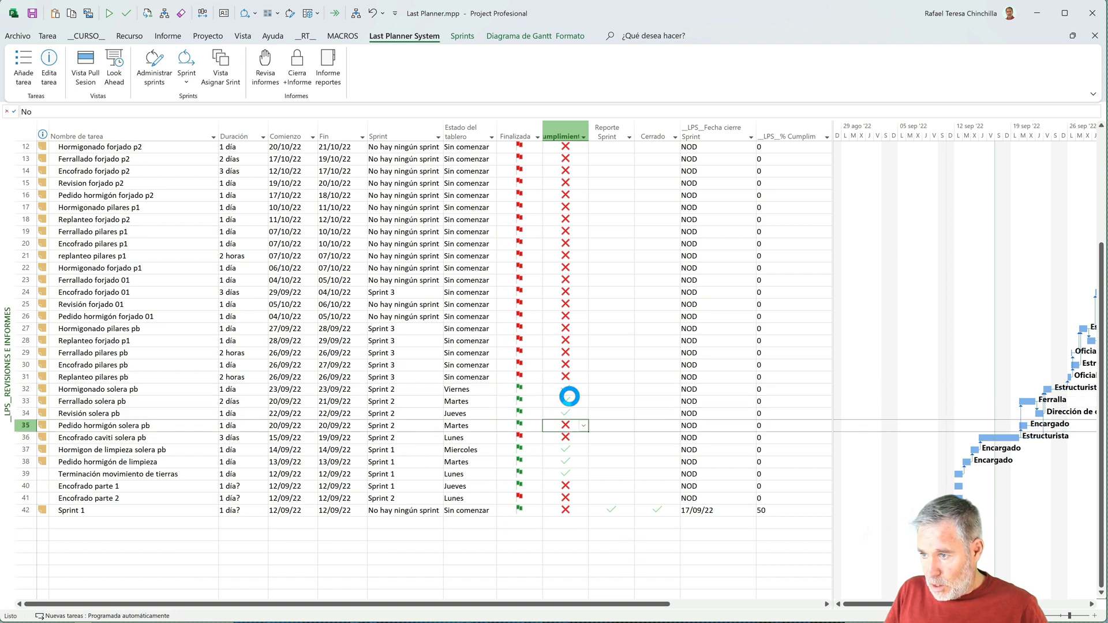
{"action": "key", "text": "ctrl+v"}
{"action": "key", "text": "Down"}
{"action": "key", "text": "ctrl+v"}
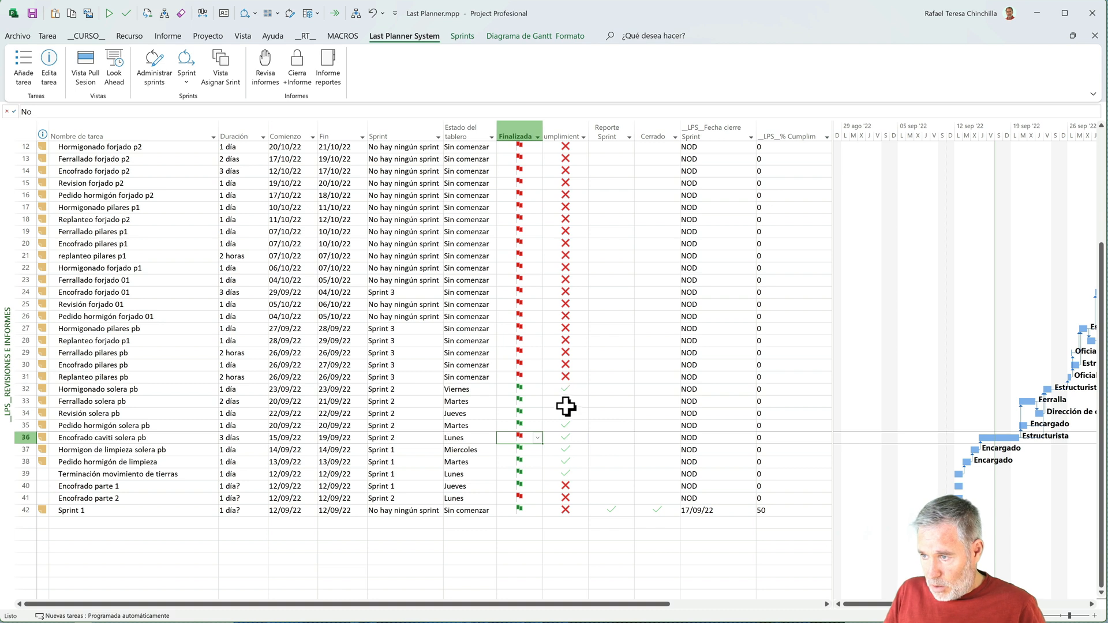
{"action": "left_click", "coordinate": [537, 438]}
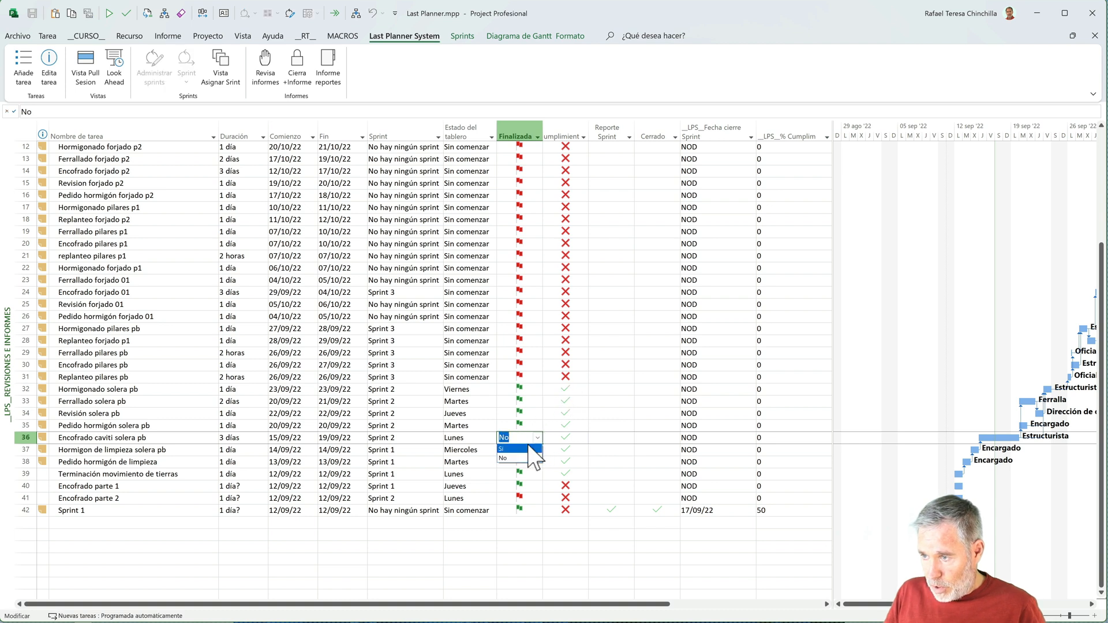
{"action": "left_click", "coordinate": [514, 446]}
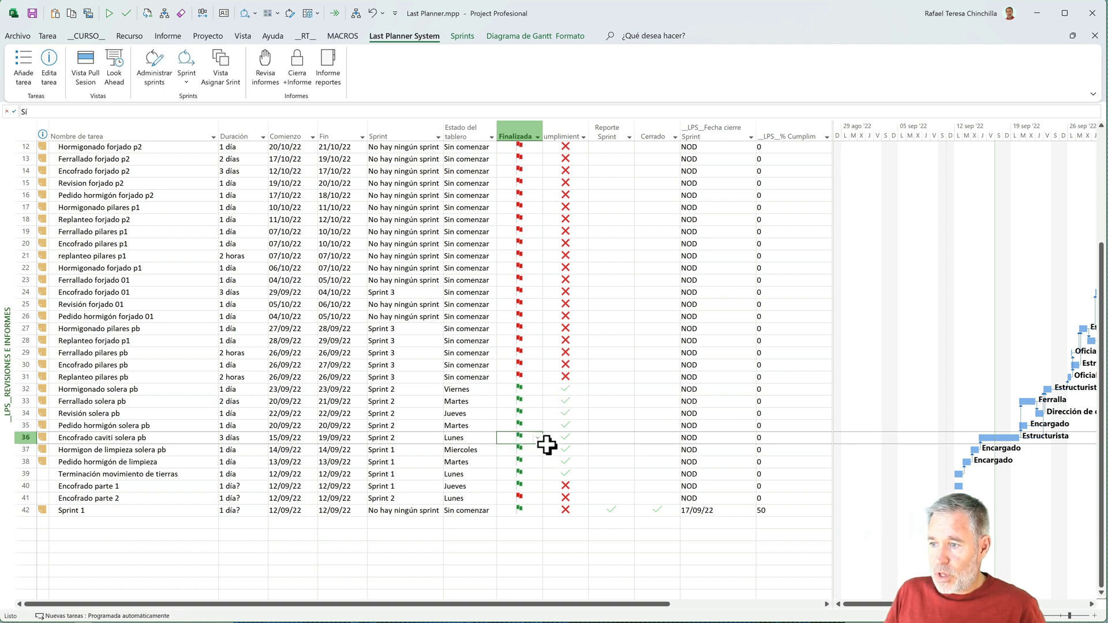
- Add a task named Sprint 2 in the empty row below the Sprint 1 task and set its Reporte Sprint to Sí
{"action": "left_click", "coordinate": [387, 428]}
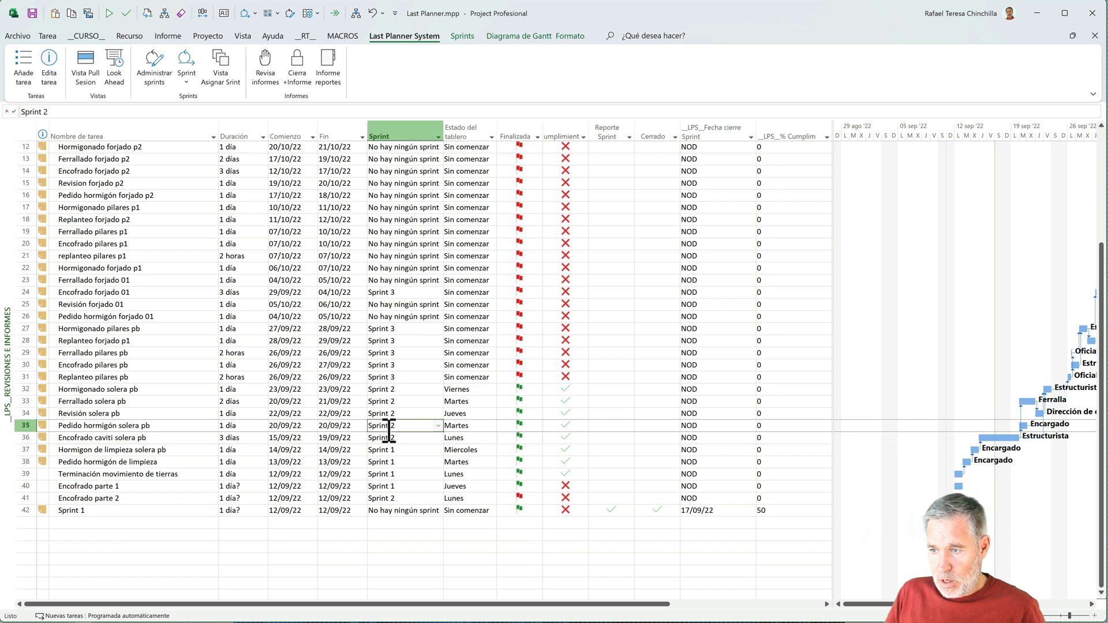
{"action": "left_click", "coordinate": [146, 523]}
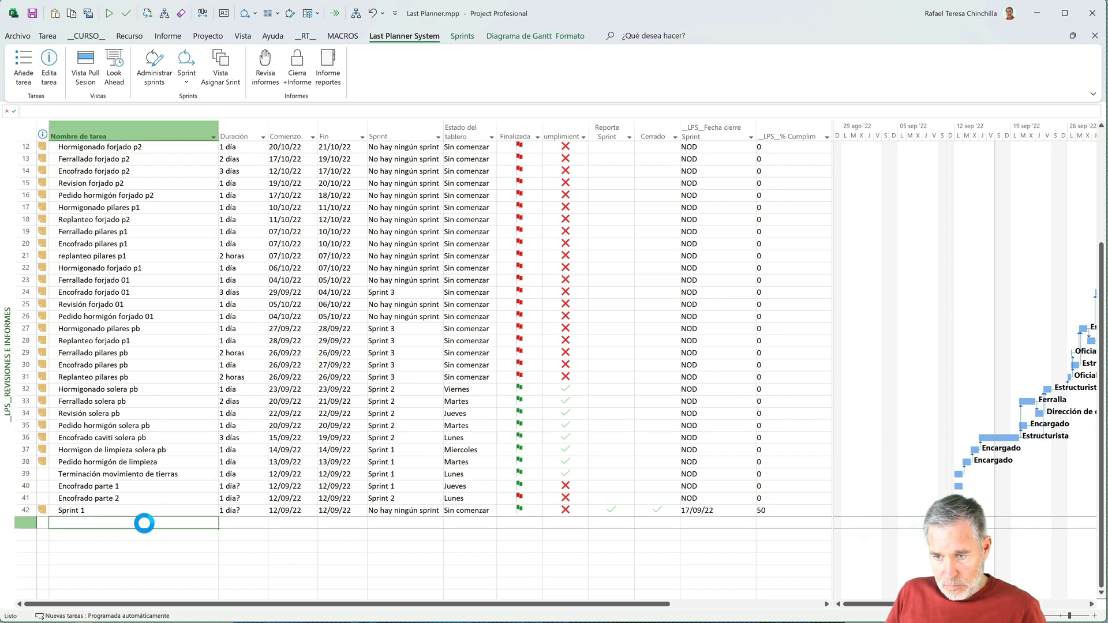
{"action": "key", "text": "ctrl+v"}
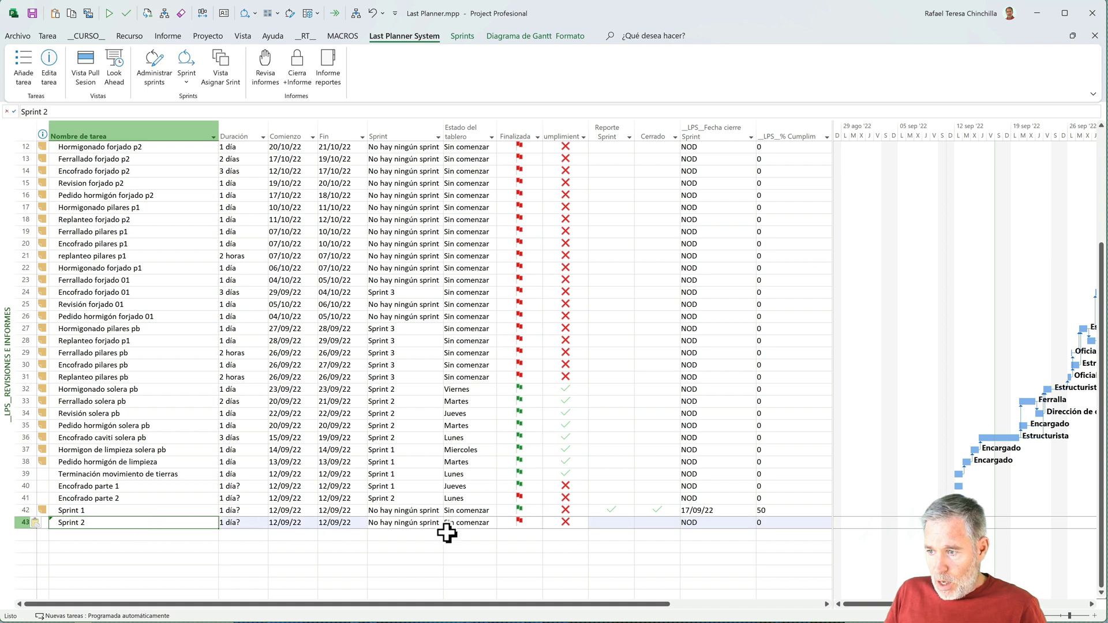
{"action": "left_click", "coordinate": [610, 522]}
{"action": "left_click", "coordinate": [629, 522]}
{"action": "left_click", "coordinate": [613, 534]}
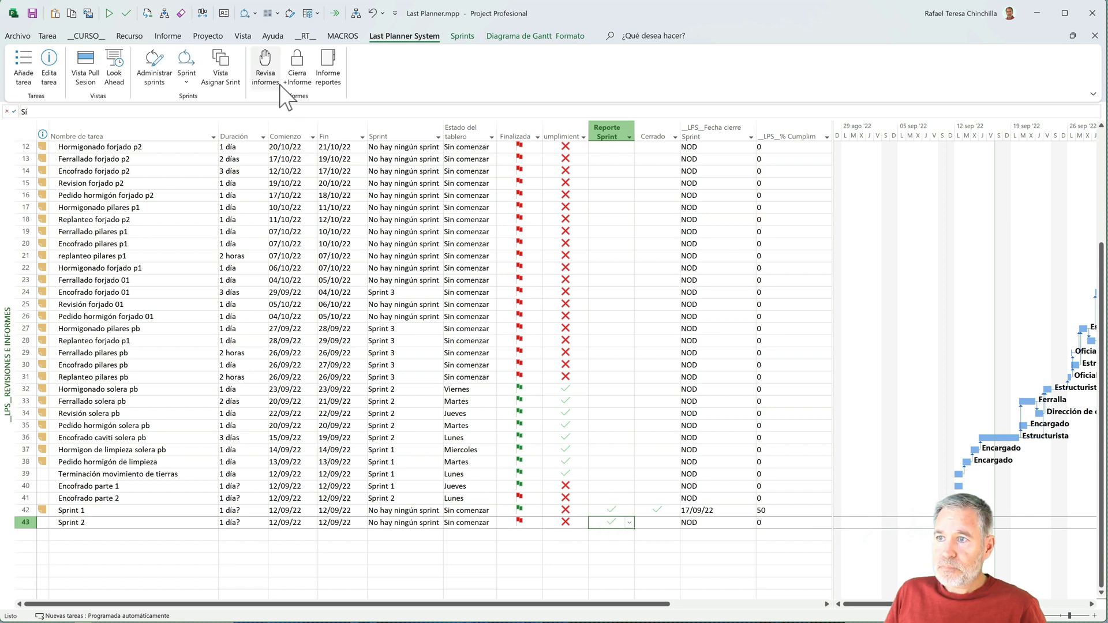
- Close Sprint 2 and generate its report with the note "No ha habido ningún problema. La huelga temrinó y todos recuperaron el tiempo perdido"
{"action": "left_click", "coordinate": [304, 76]}
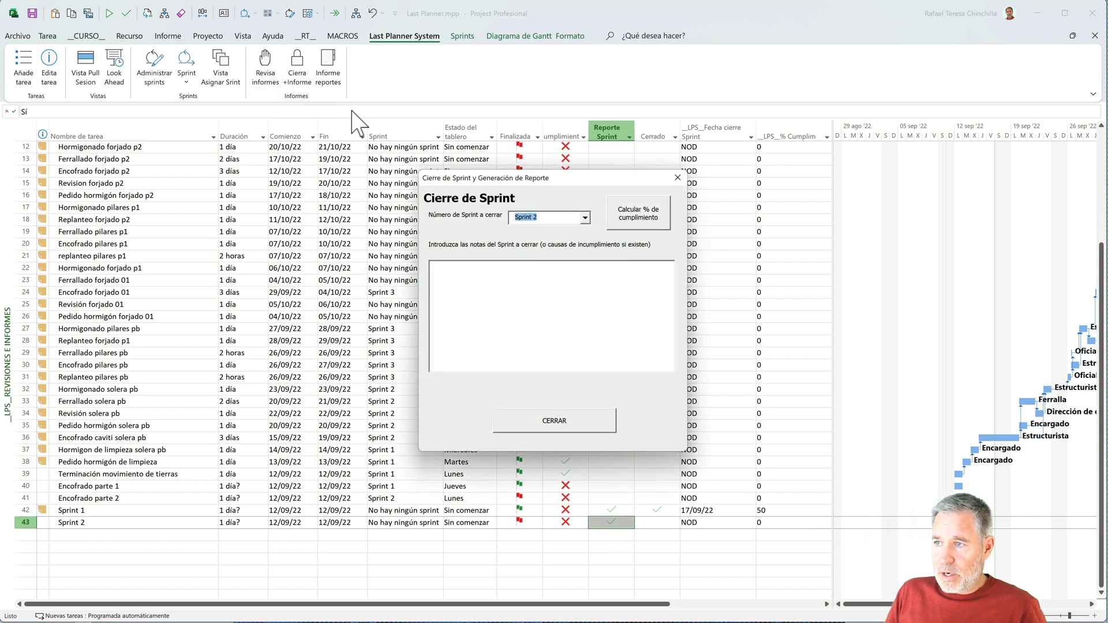
{"action": "left_click", "coordinate": [585, 218]}
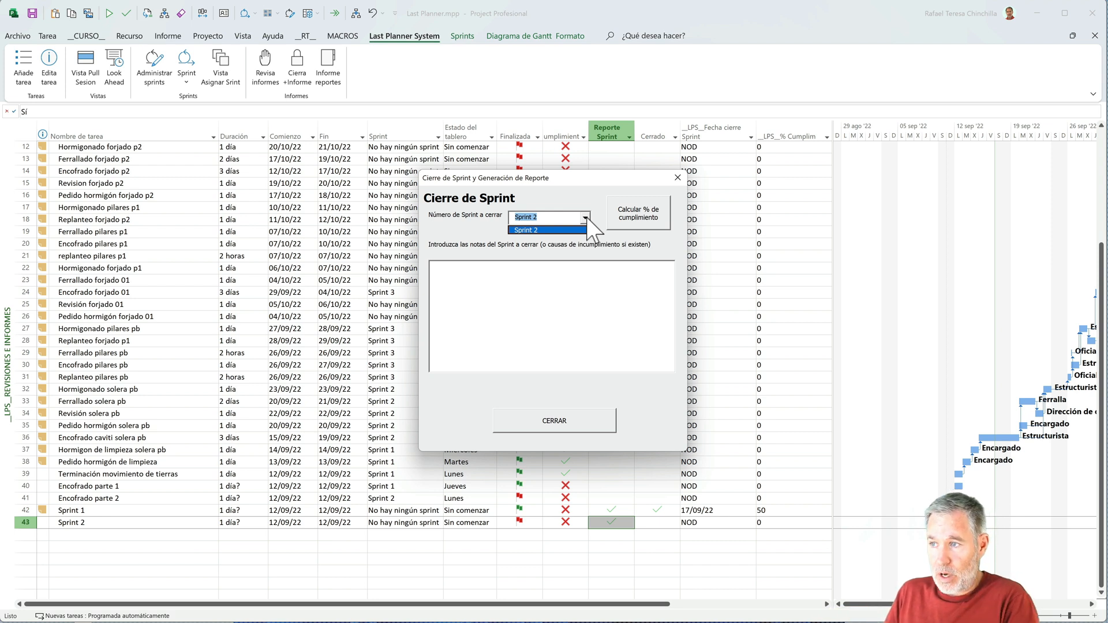
{"action": "left_click", "coordinate": [556, 272]}
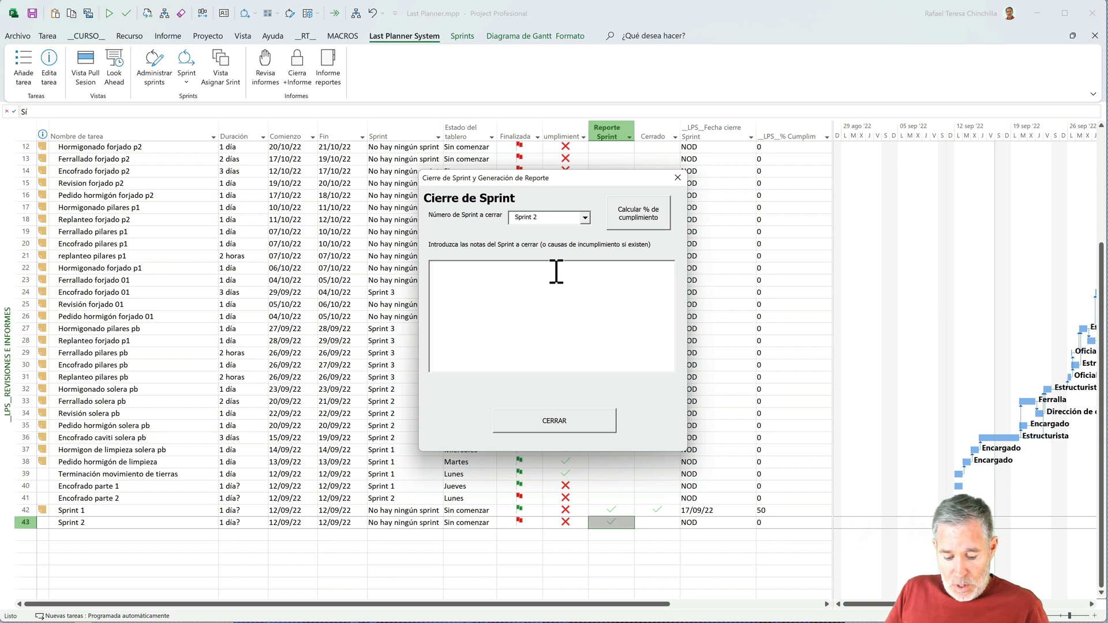
{"action": "type", "text": "No ha habido ningún pr"}
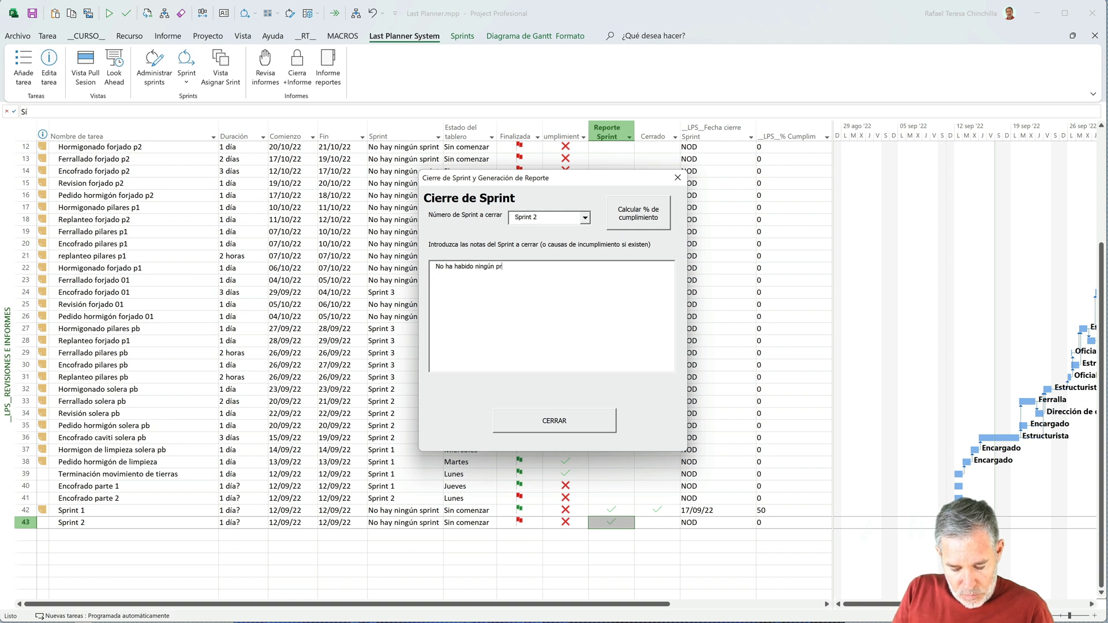
{"action": "type", "text": "oblema. La huelga temrinó "}
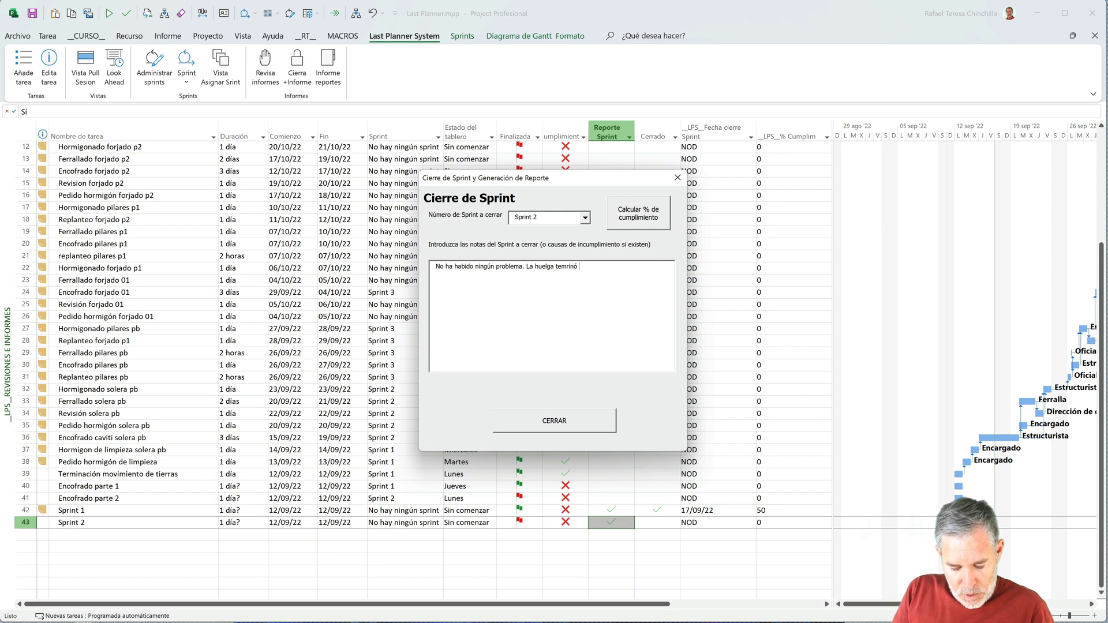
{"action": "type", "text": "y todos rec"}
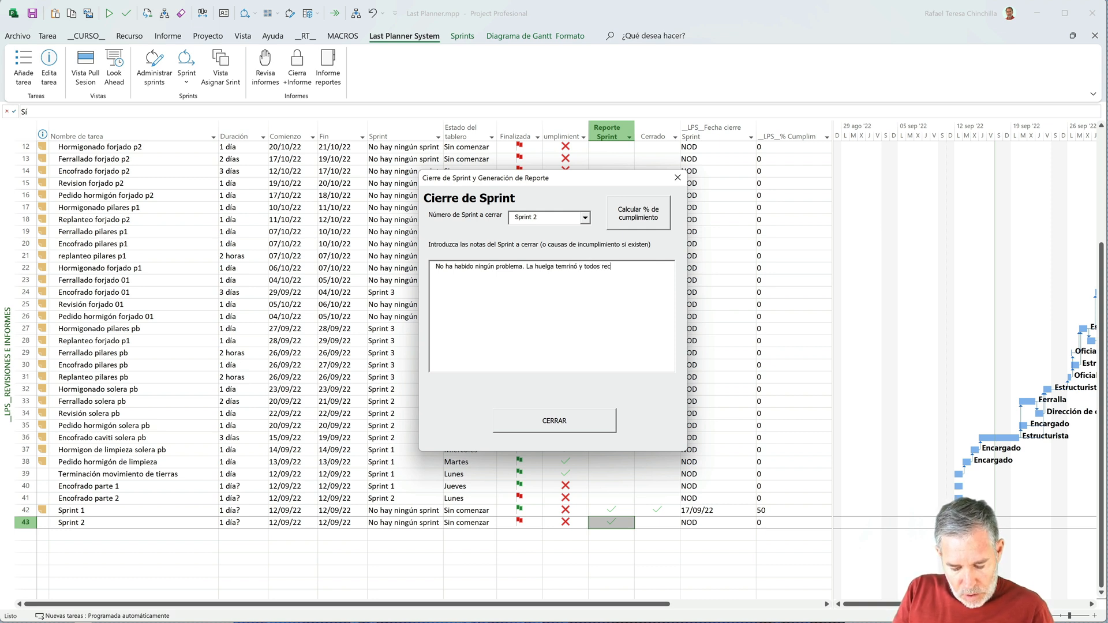
{"action": "type", "text": "uperaron el tiempo perdido"}
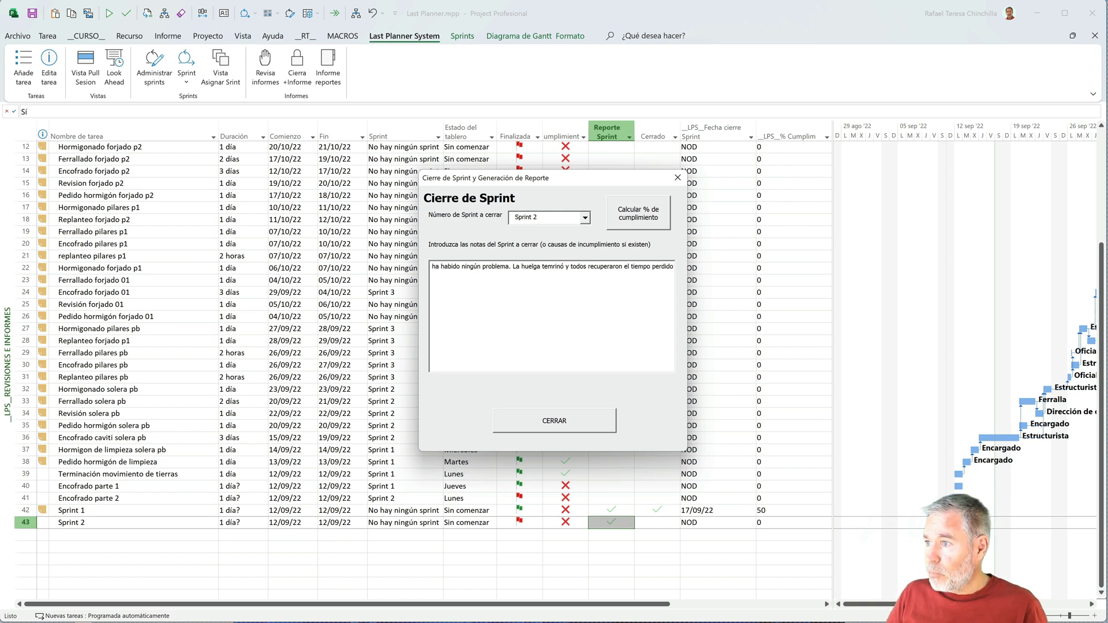
{"action": "left_click", "coordinate": [558, 420]}
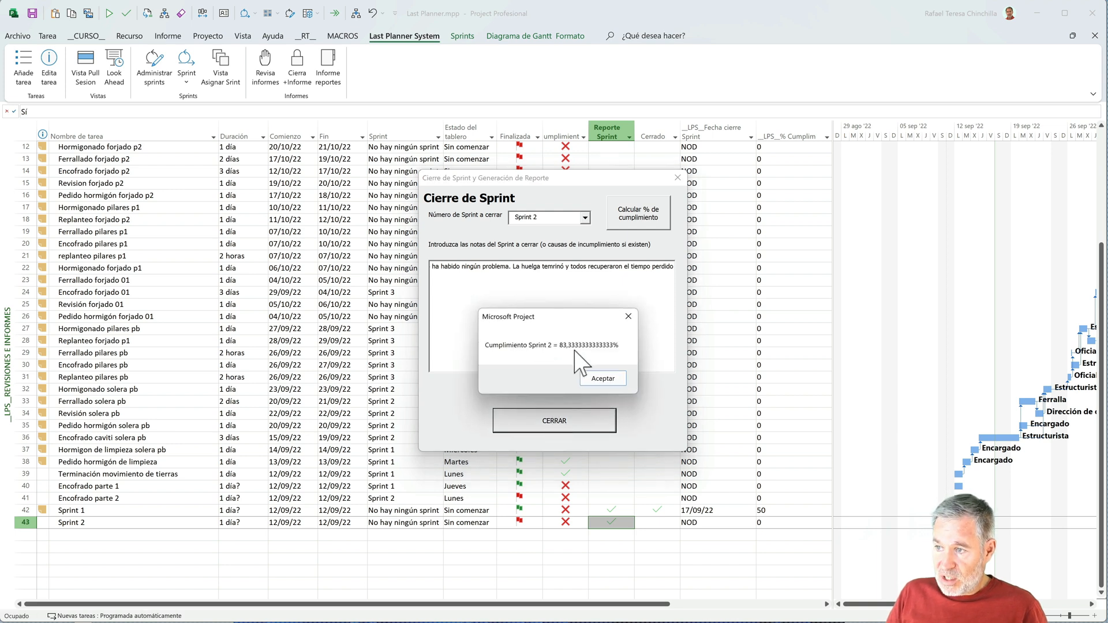
{"action": "left_click", "coordinate": [593, 376]}
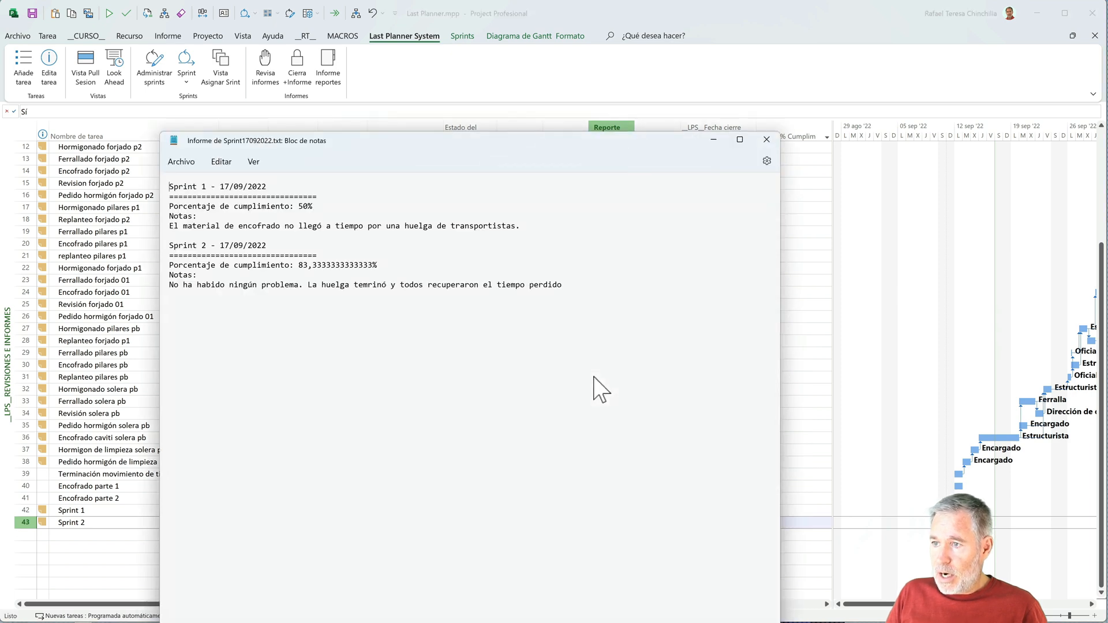
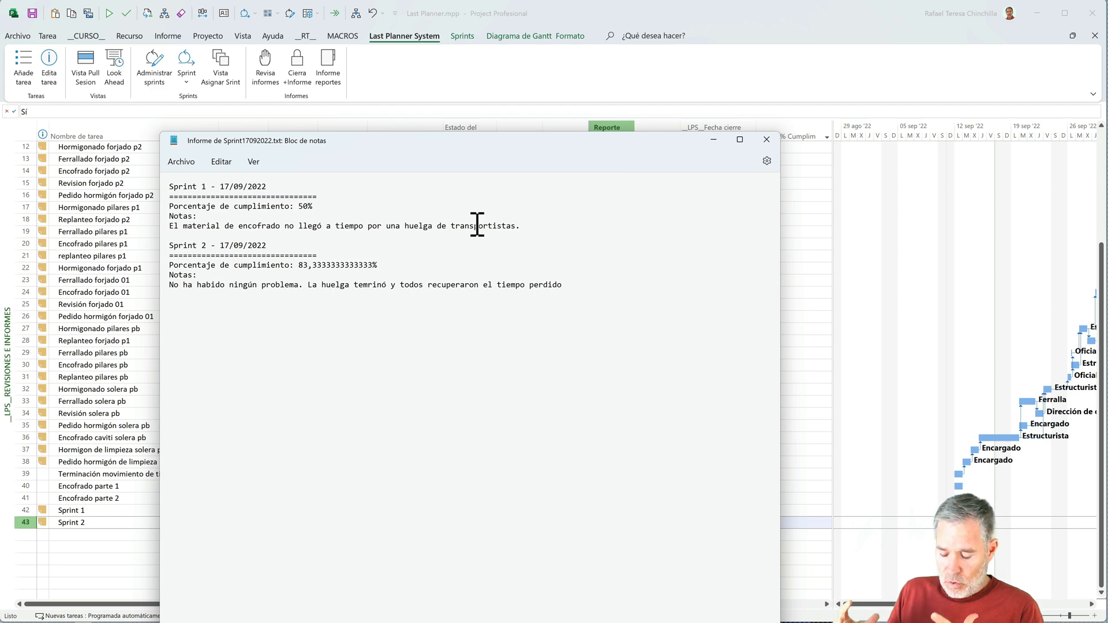
- Close the sprint report text file, saving the changes to Last Planner.mpp, and display the weekly sprint reports
{"action": "left_click", "coordinate": [767, 139]}
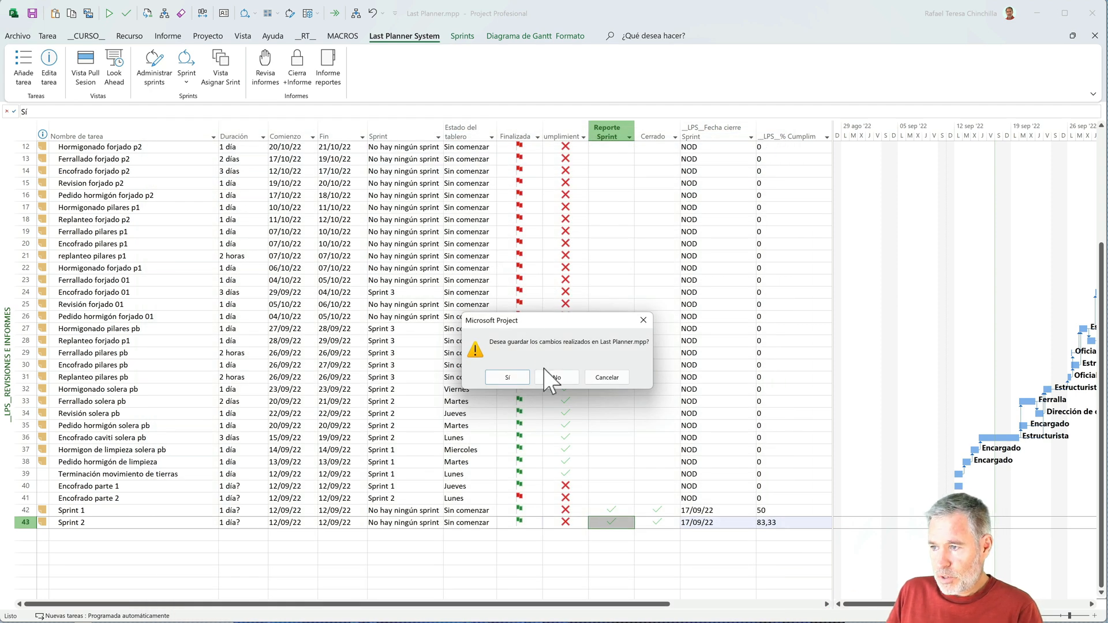
{"action": "left_click", "coordinate": [521, 376]}
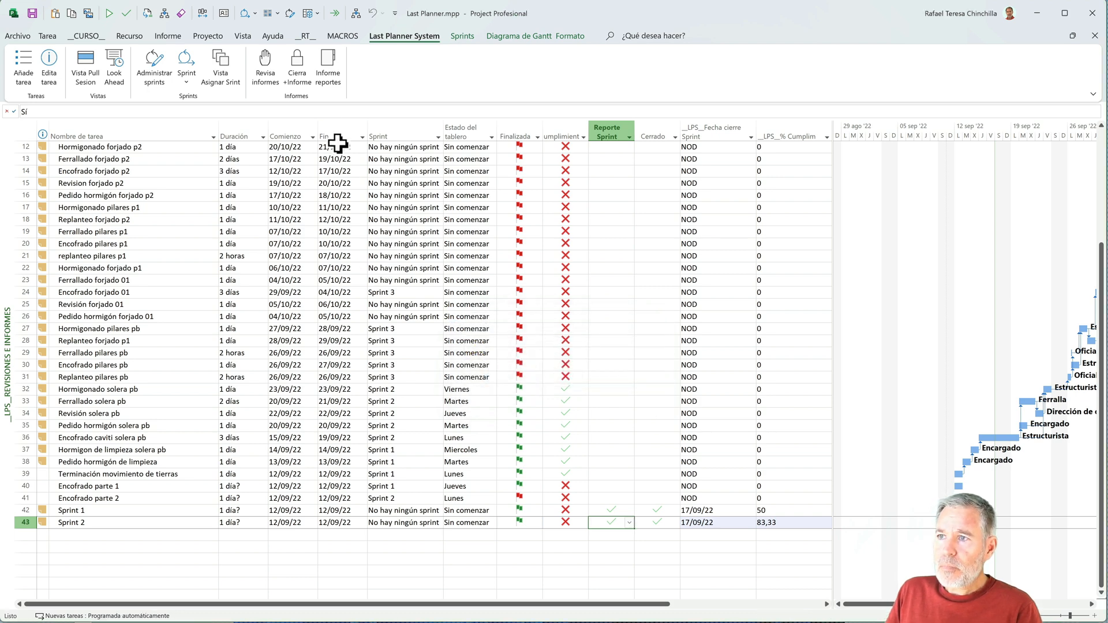
{"action": "left_click", "coordinate": [328, 75]}
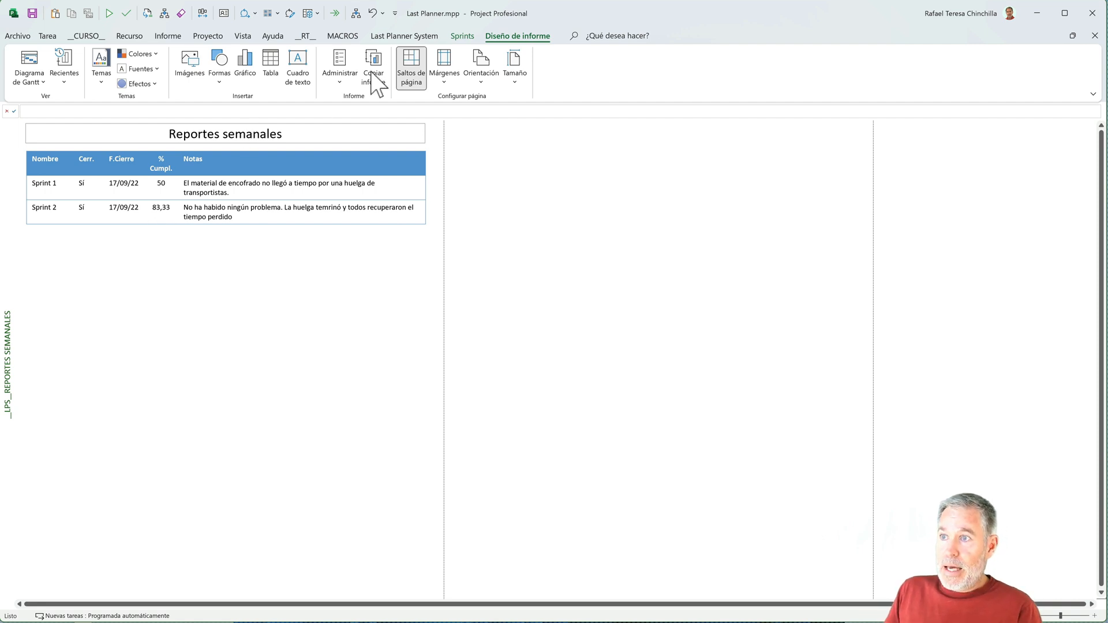
- Review the macros stored in Este proyecto, then close the macro list without running any
{"action": "left_click", "coordinate": [406, 39]}
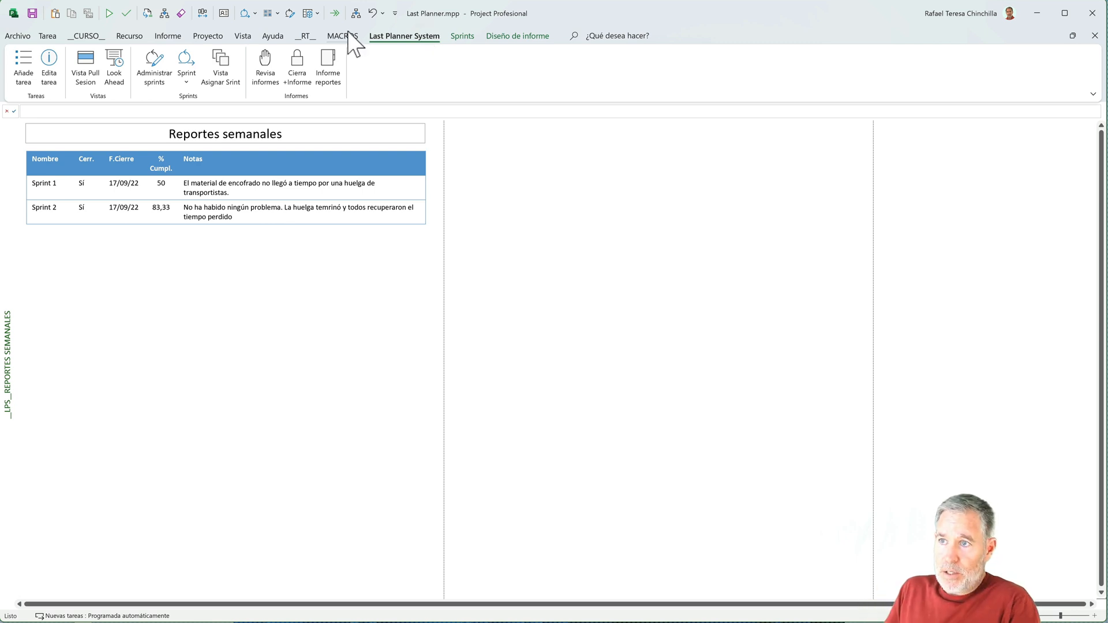
{"action": "left_click", "coordinate": [243, 37]}
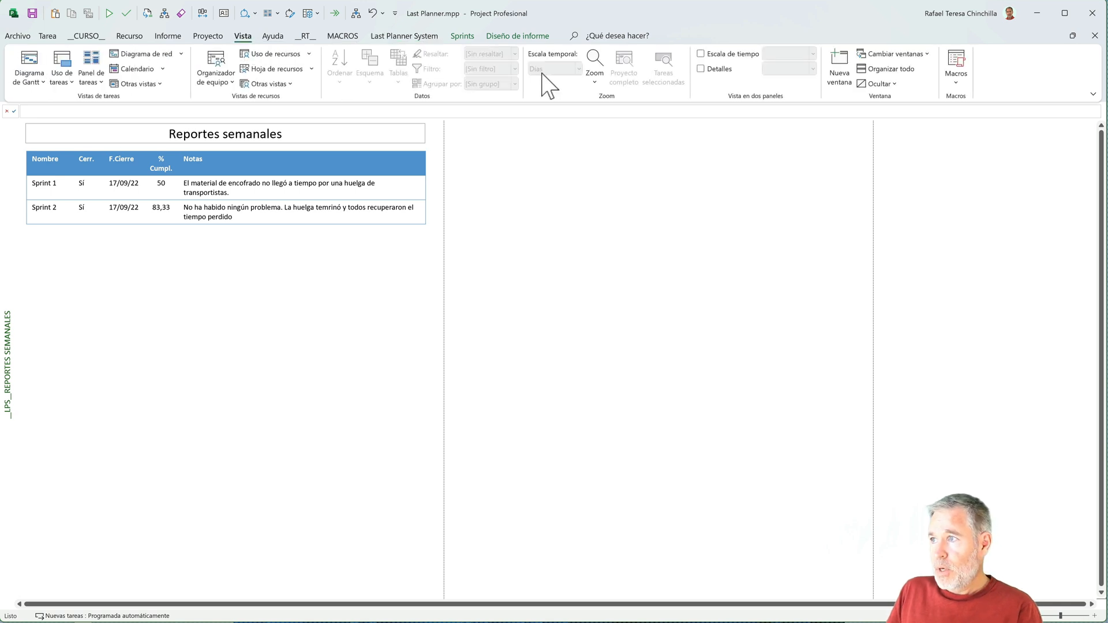
{"action": "left_click", "coordinate": [955, 98]}
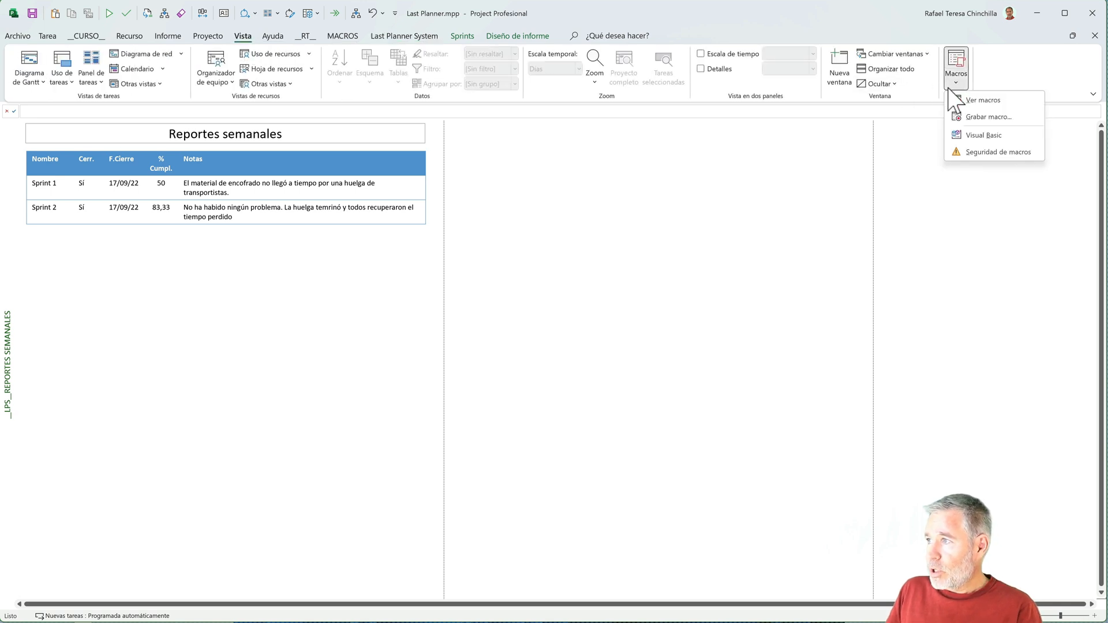
{"action": "left_click", "coordinate": [969, 112]}
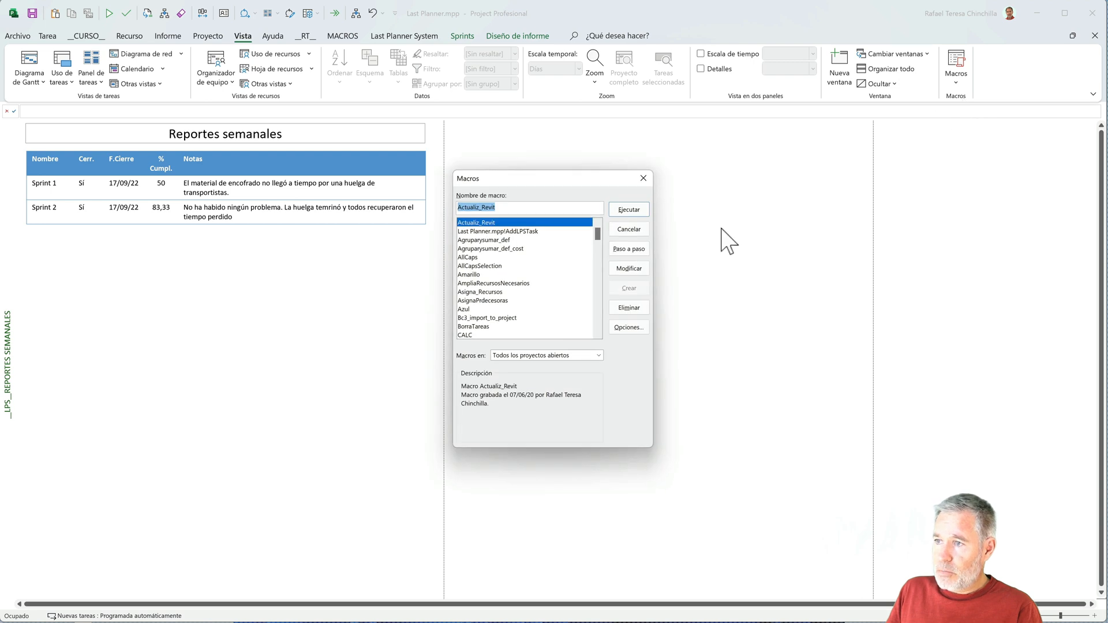
{"action": "left_click", "coordinate": [598, 355]}
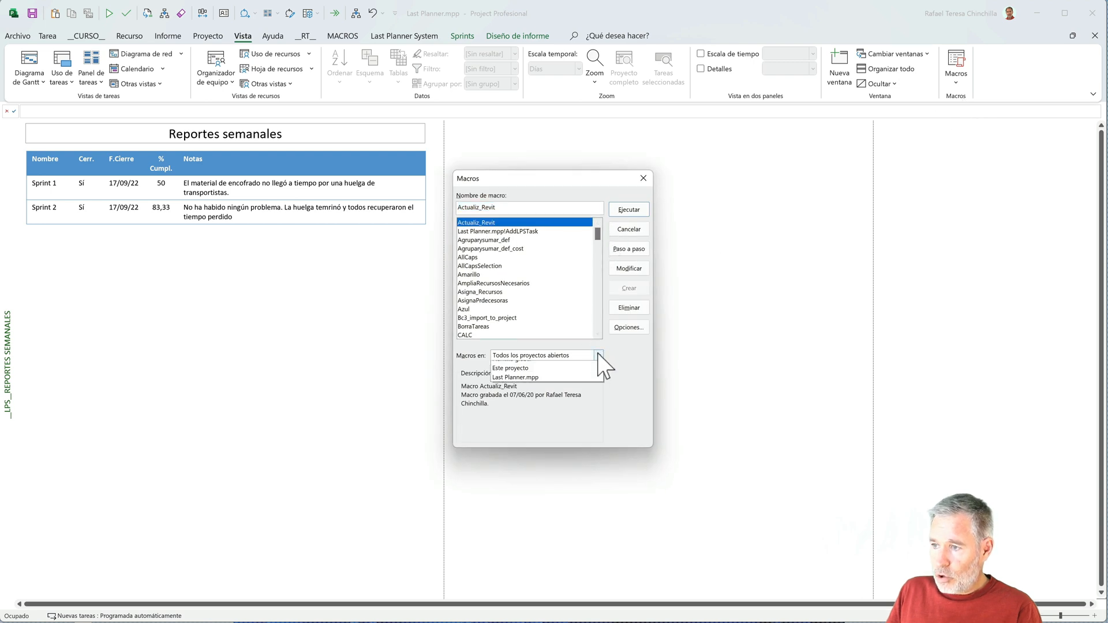
{"action": "left_click", "coordinate": [558, 383]}
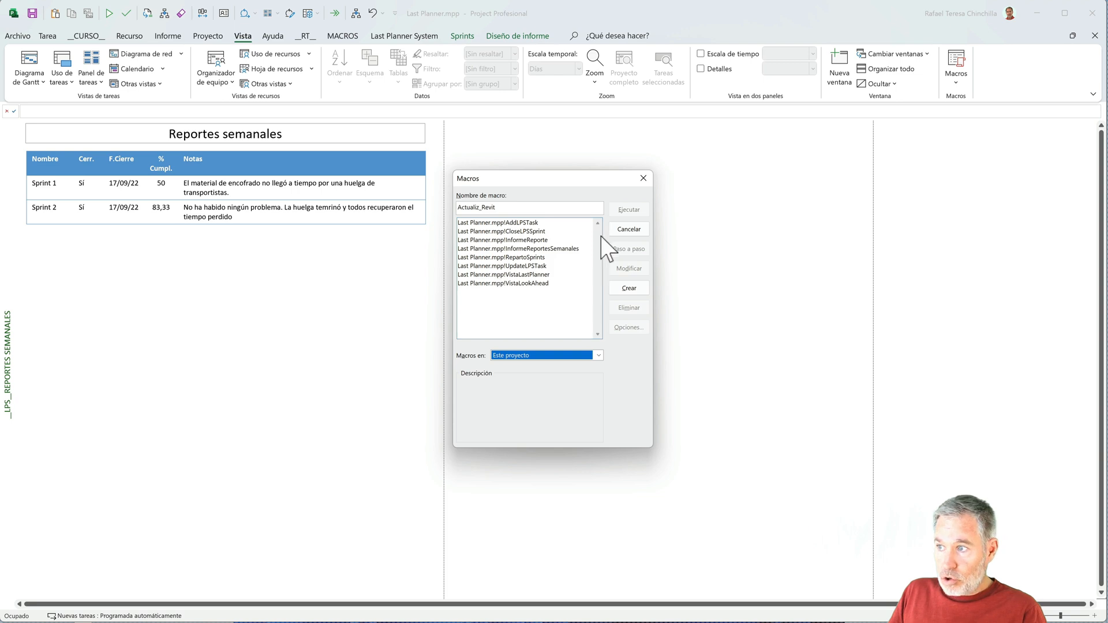
{"action": "left_click", "coordinate": [625, 231]}
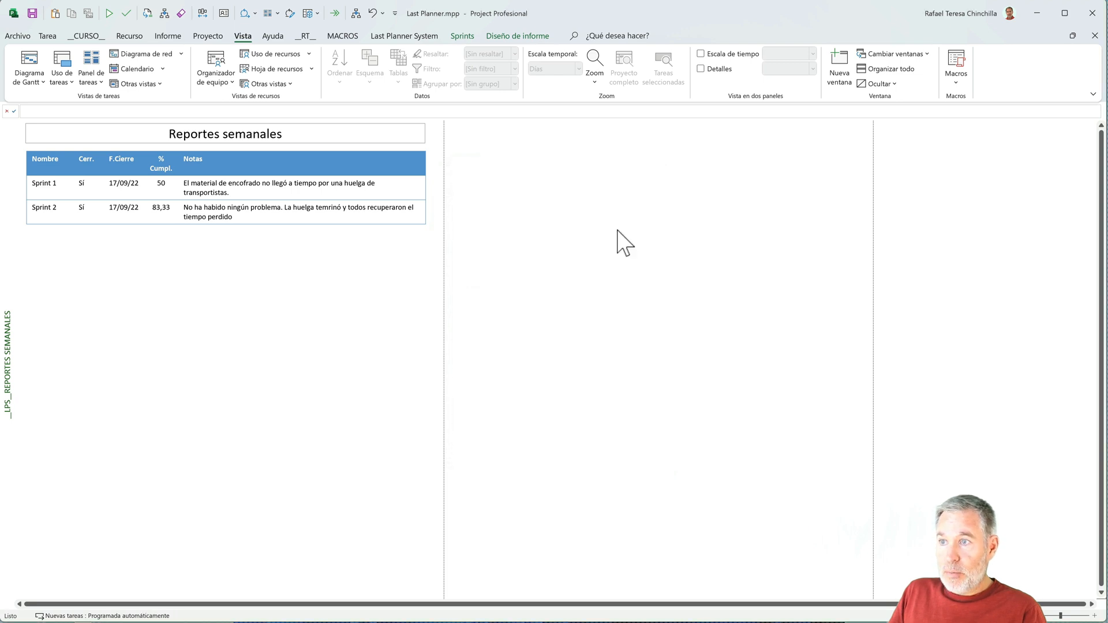
- Open the ribbon customization options, enlarge the dialog and expand the Last Planner System entry down to its Tareas group's commands
{"action": "right_click", "coordinate": [426, 61]}
{"action": "left_click", "coordinate": [469, 106]}
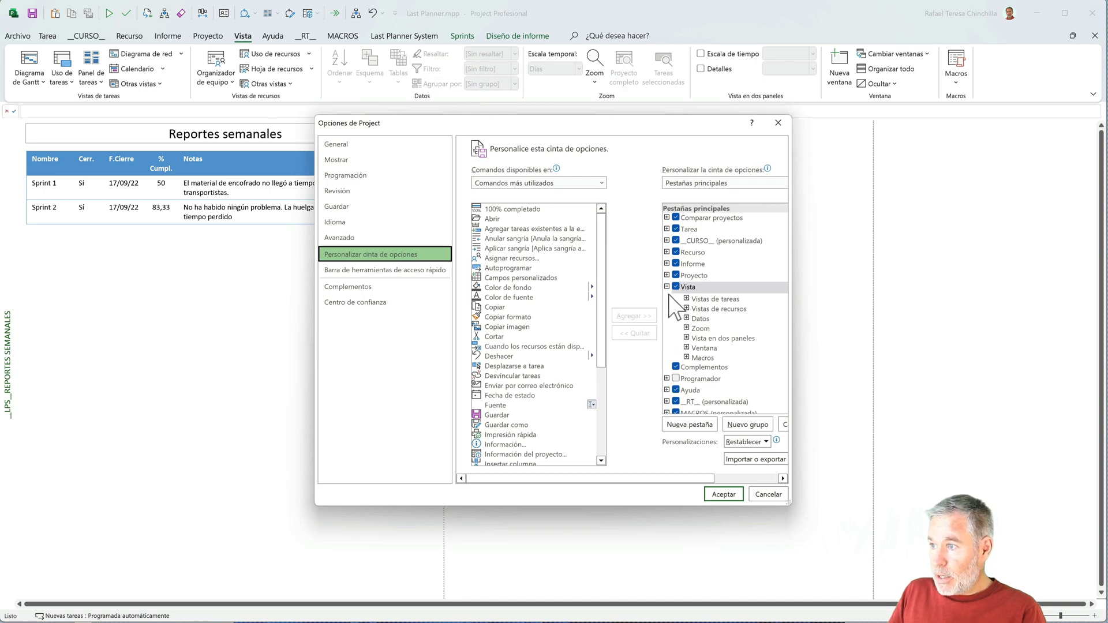
{"action": "left_click", "coordinate": [666, 287]}
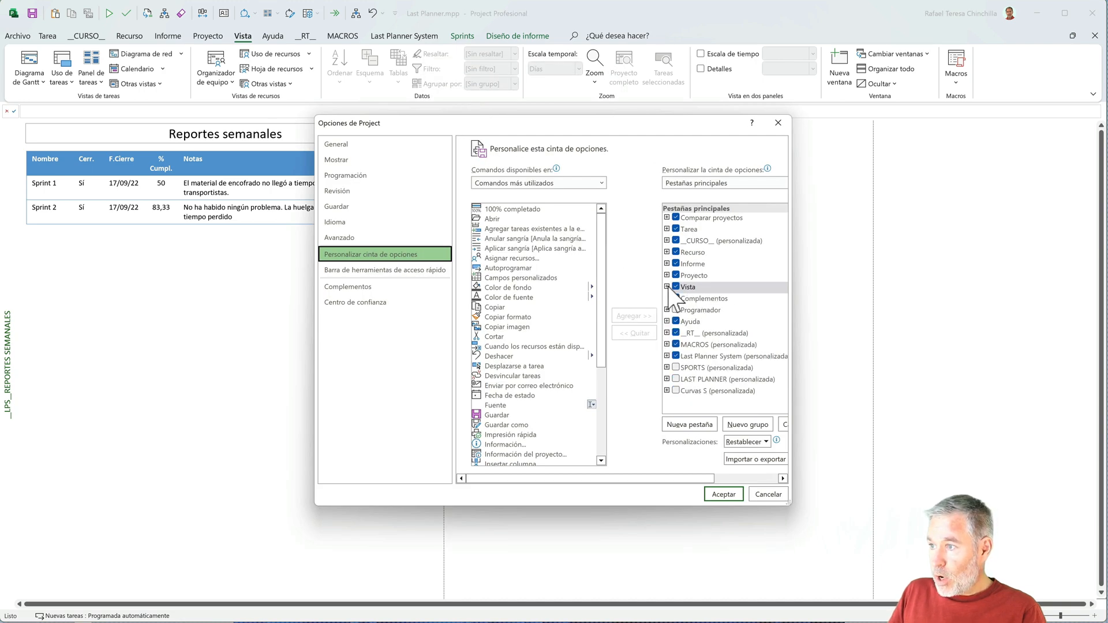
{"action": "left_click", "coordinate": [666, 356]}
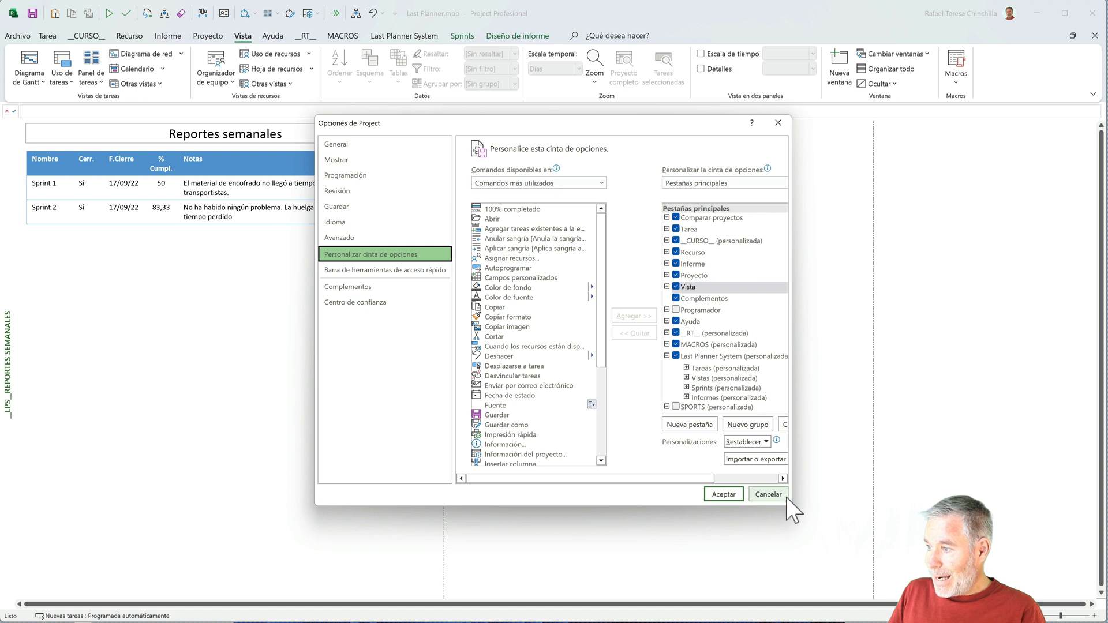
{"action": "left_click_drag", "start_coordinate": [790, 502], "coordinate": [998, 579]}
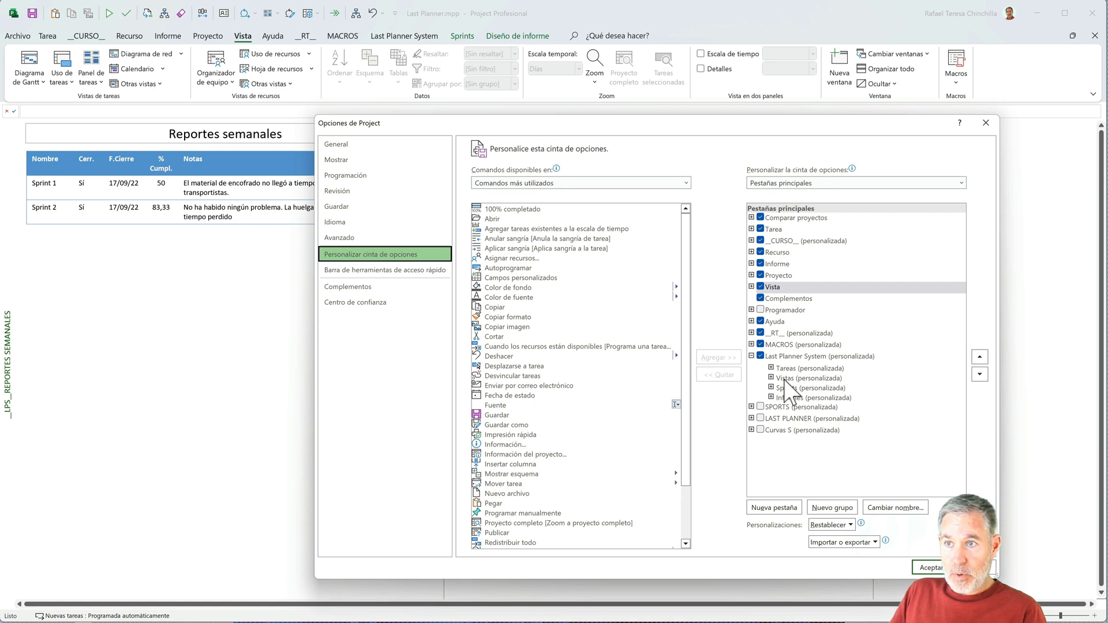
{"action": "left_click", "coordinate": [770, 368]}
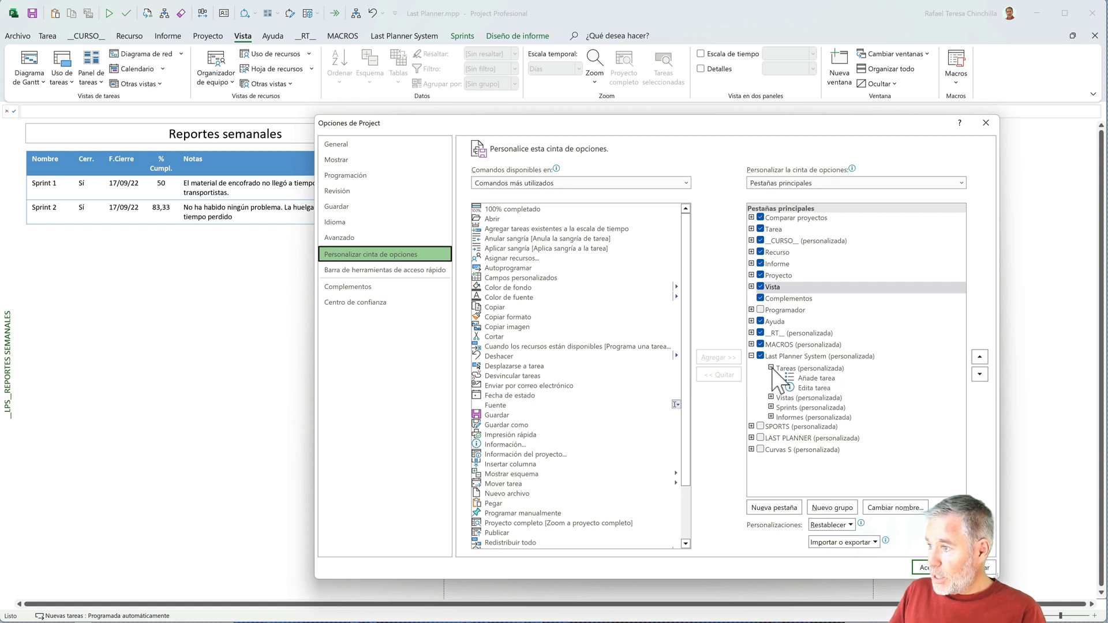
- Examine the name and symbol settings of the Añade tarea command, then leave the ribbon customization without changes
{"action": "right_click", "coordinate": [813, 381]}
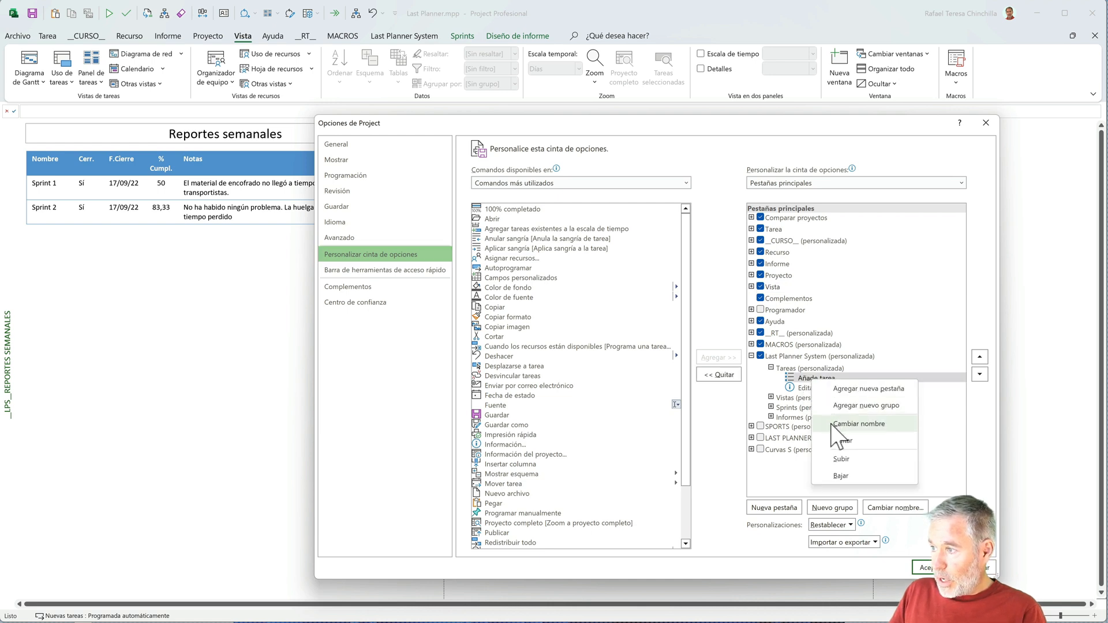
{"action": "left_click", "coordinate": [848, 423]}
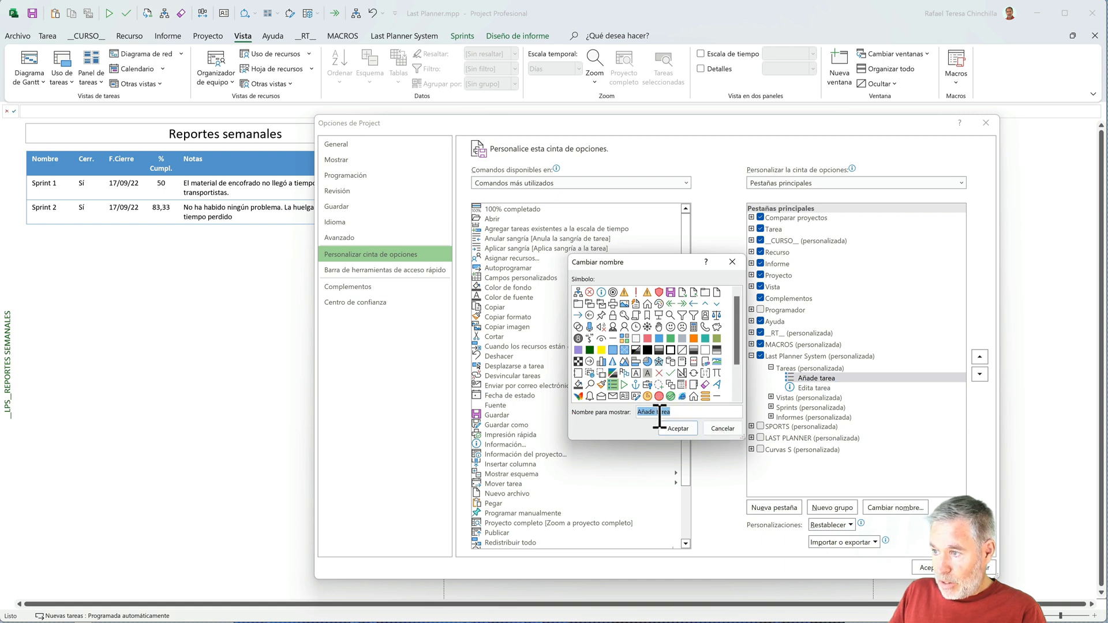
{"action": "left_click", "coordinate": [724, 427]}
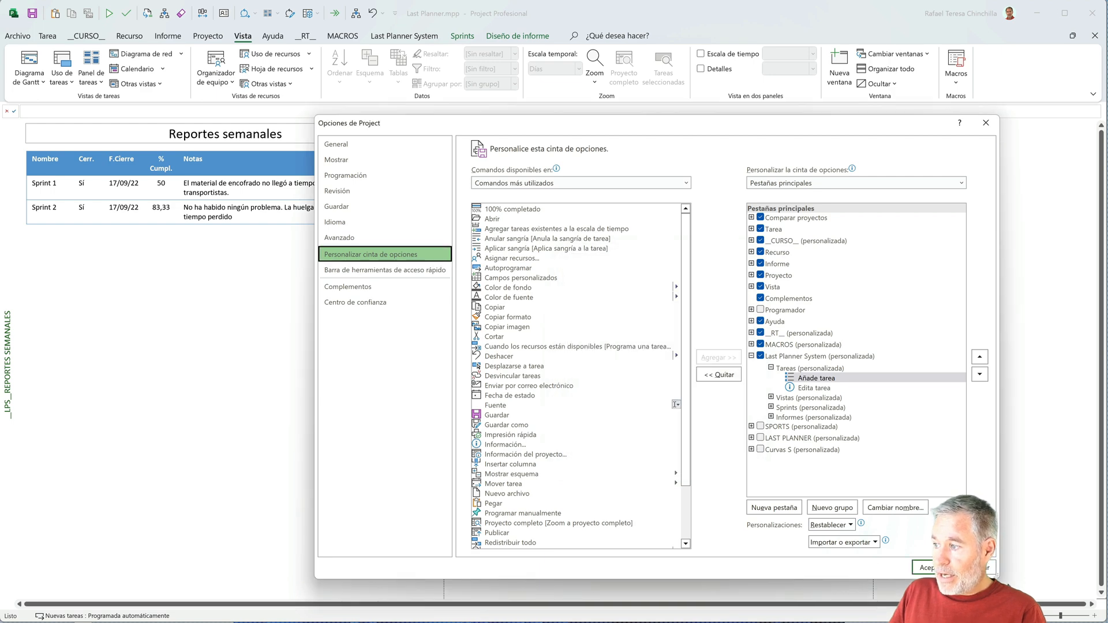
{"action": "left_click", "coordinate": [989, 568]}
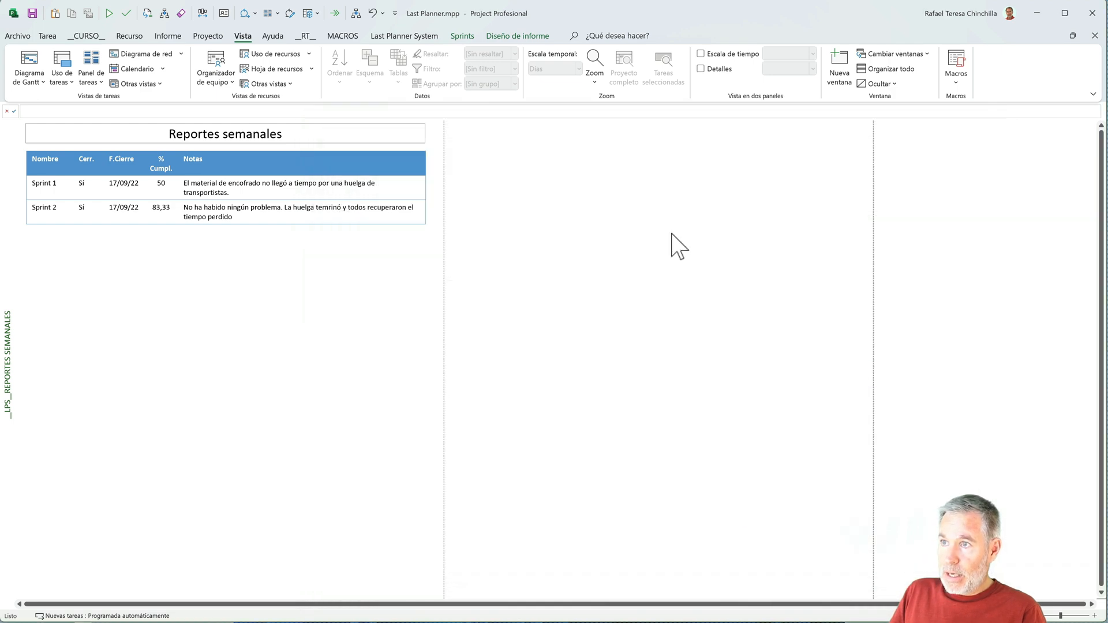
- Display the pull session view of the Last Planner tasks
{"action": "left_click", "coordinate": [396, 35]}
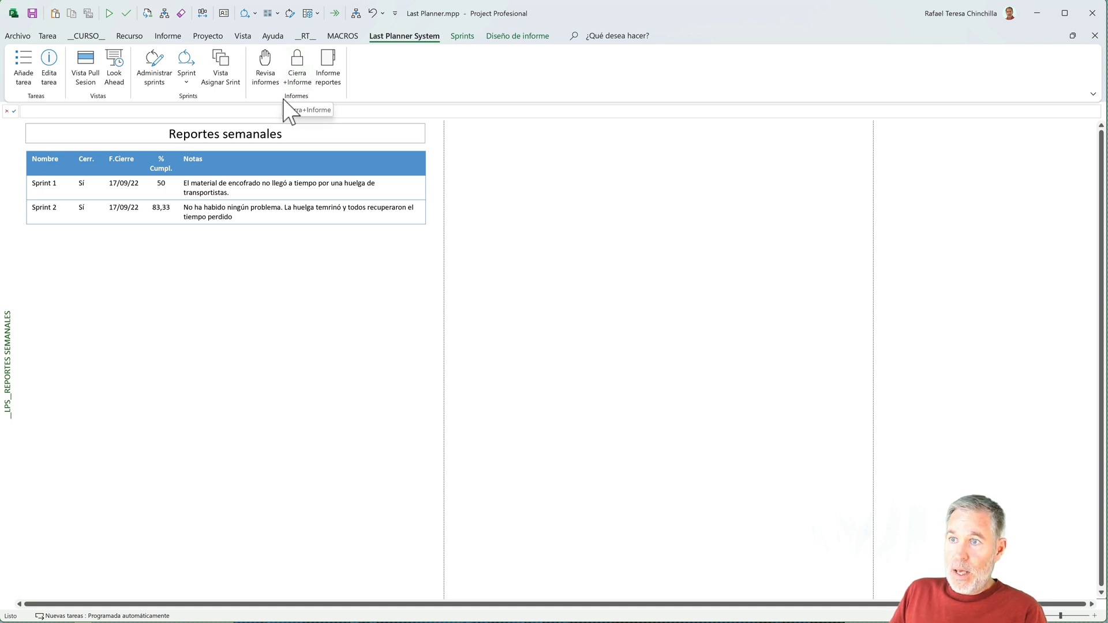
{"action": "left_click", "coordinate": [91, 69]}
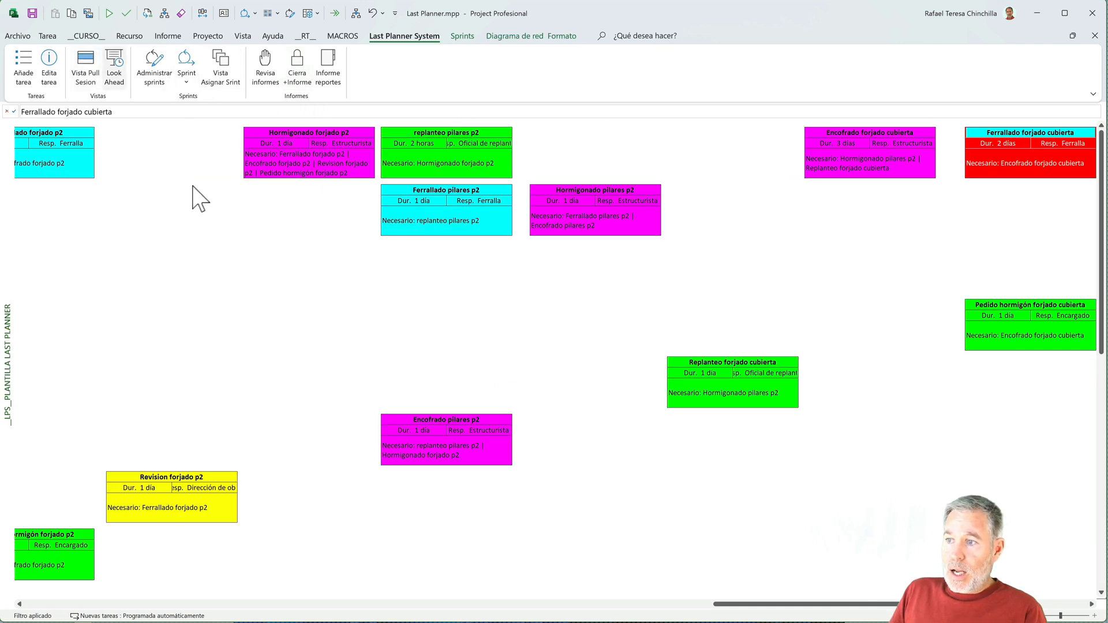